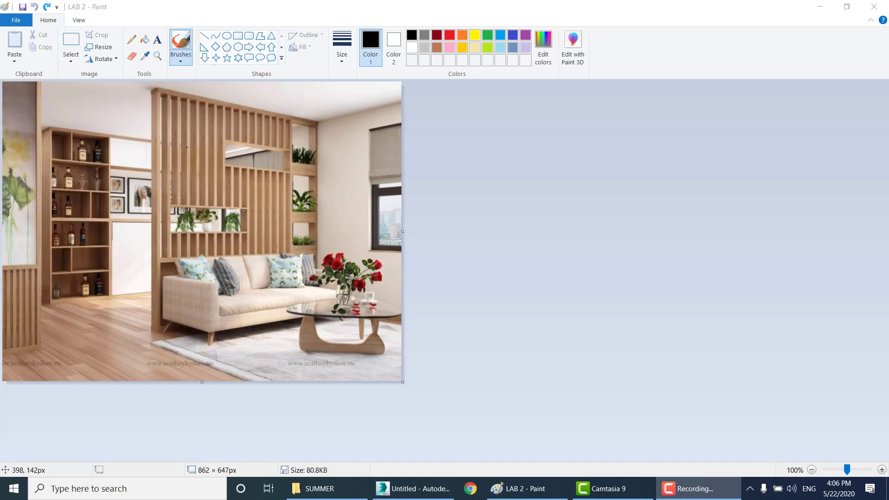
Step: Bring the empty untitled 3ds Max scene to the front from Paint
left_click(396, 487)
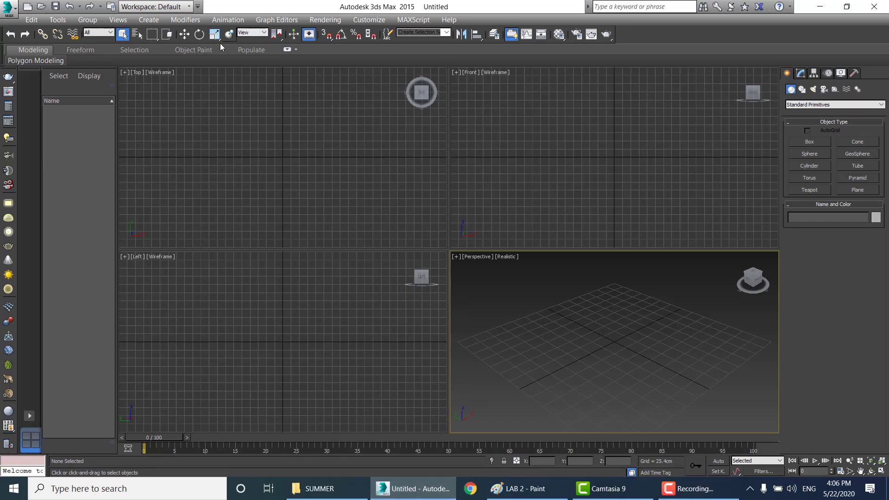
Step: Draw a rectangle spline, Rectangle001, in the Top viewport
left_click(184, 34)
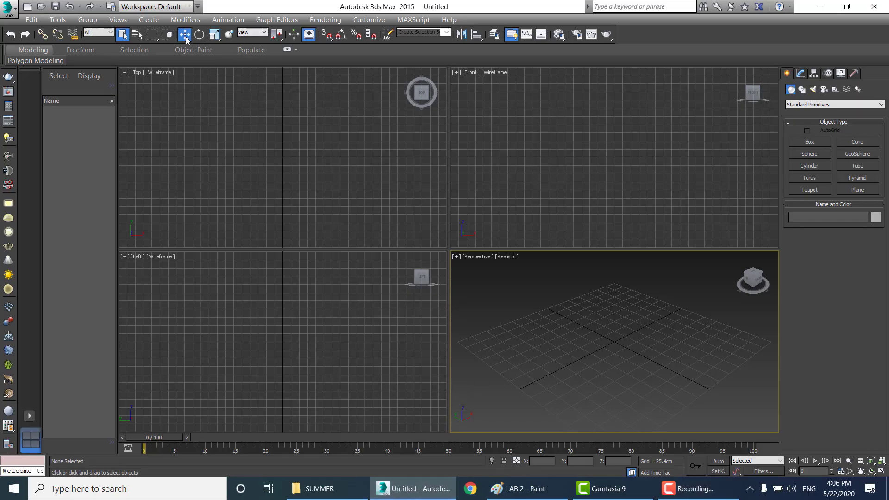
left_click(802, 89)
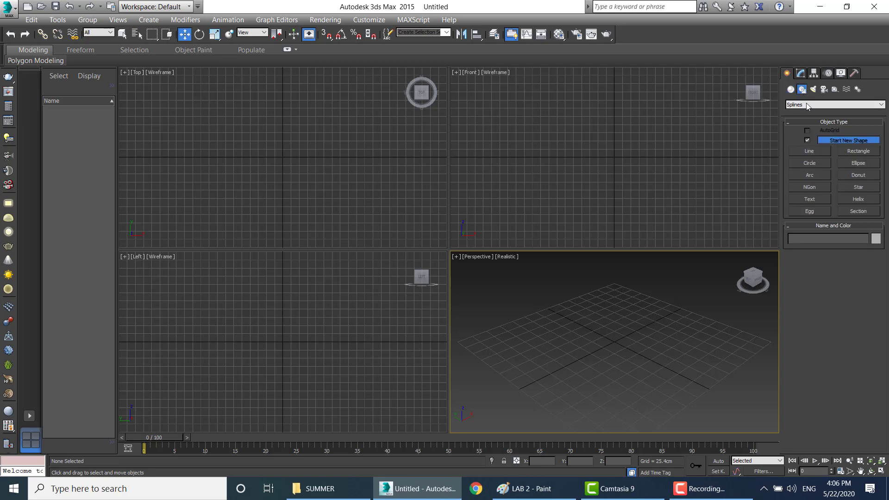
left_click(854, 151)
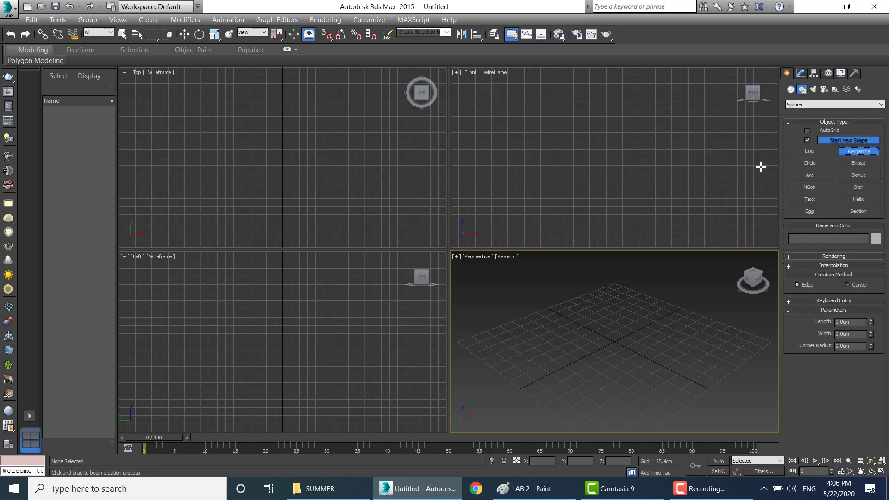
mouse_move(189, 103)
left_mouse_down()
mouse_move(202, 102)
mouse_move(351, 208)
left_mouse_up()
left_click(185, 34)
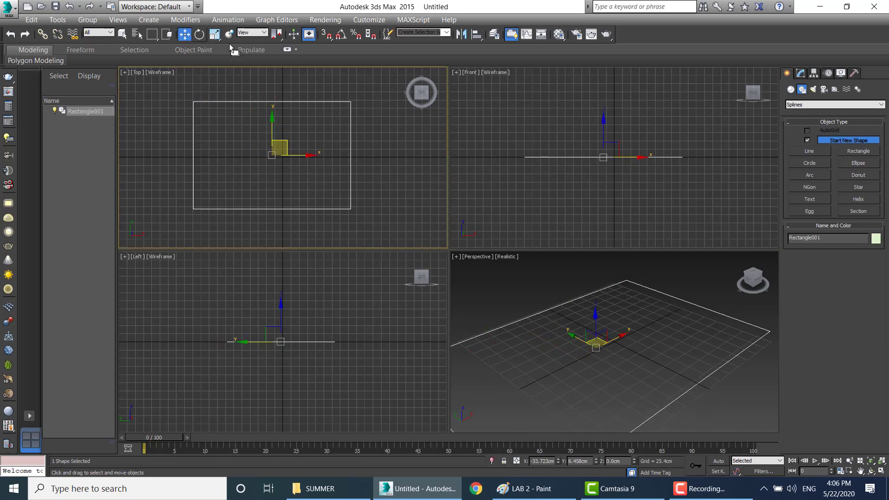
Step: Confirm Metric Centimeters as the display units in Units Setup
left_click(365, 19)
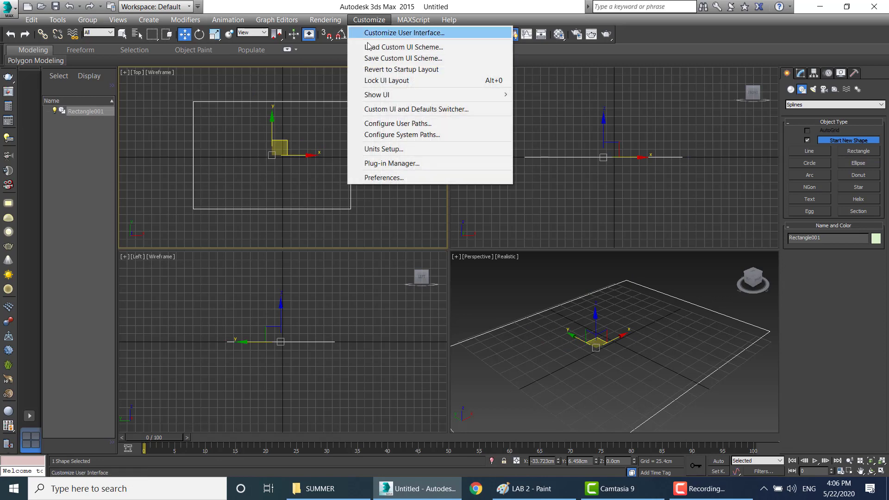
left_click(398, 150)
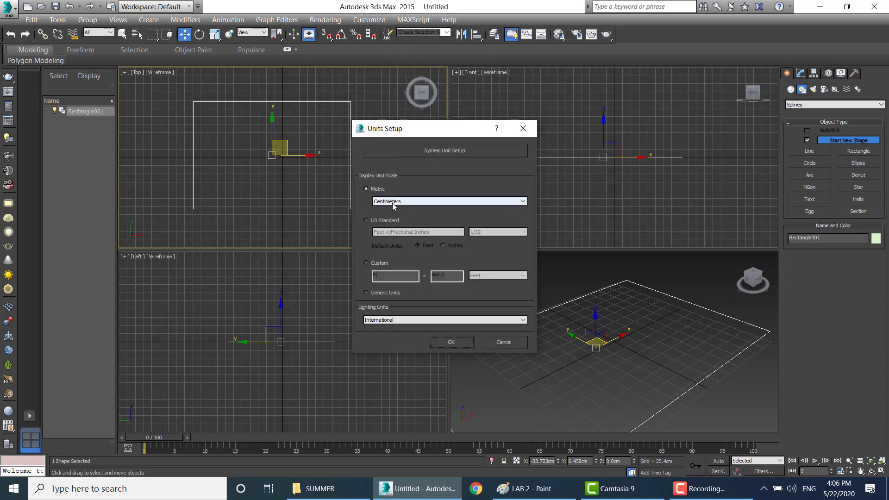
left_click(452, 343)
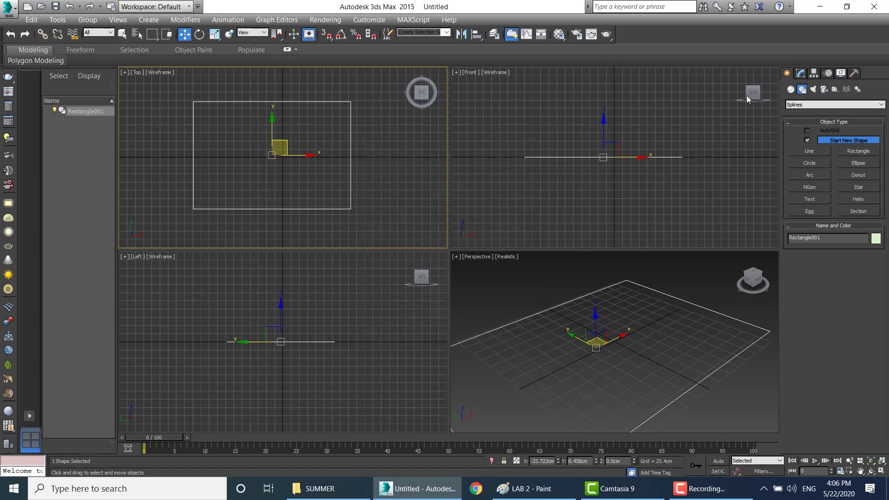
Step: Switch to the living-room reference photo in Paint with Alt+Tab
key("alt+Tab")
key("alt+Tab")
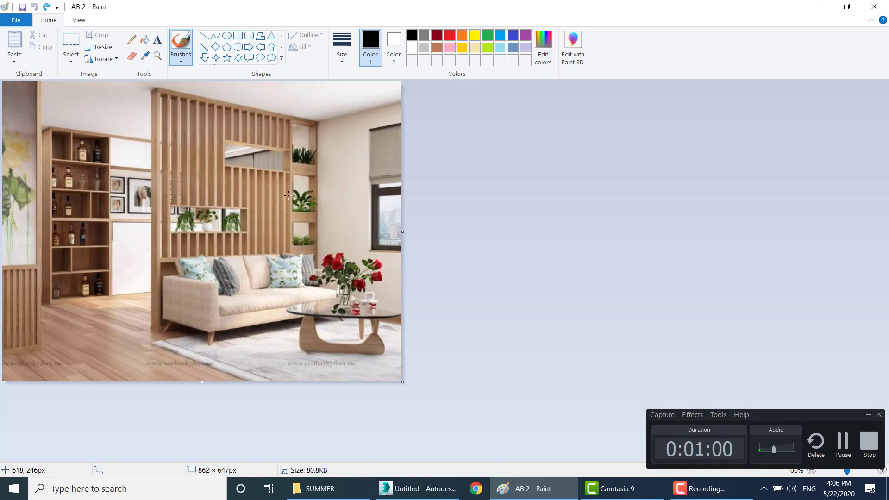
Step: Set the rectangle's Length and Width to 800 cm each
key("alt+Tab")
key("alt+Tab")
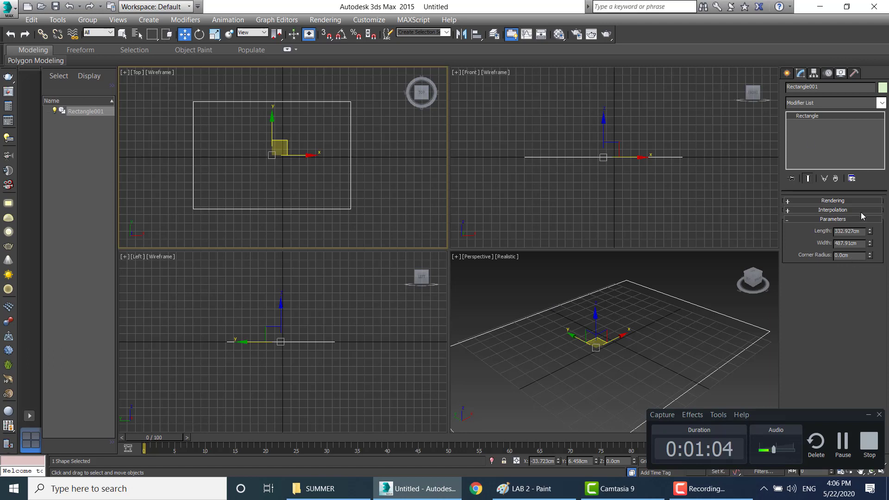
left_click_drag(869, 233, 869, 226)
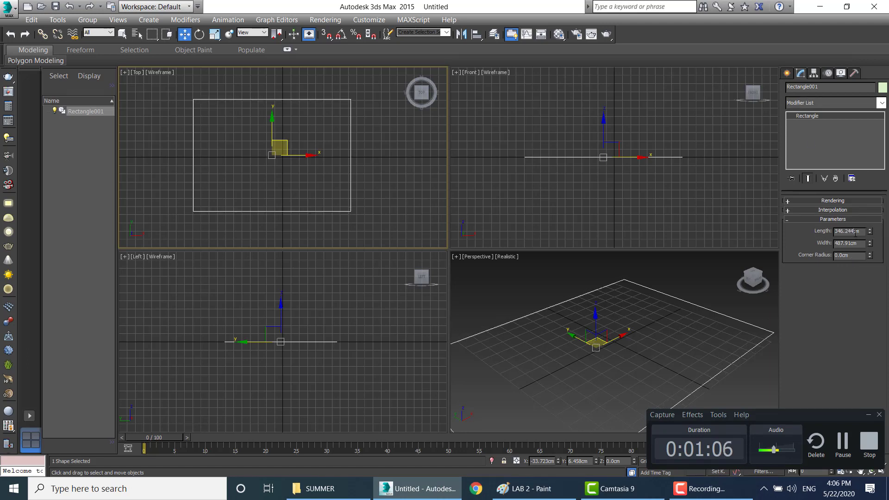
double_click(855, 231)
type("800")
key("Tab")
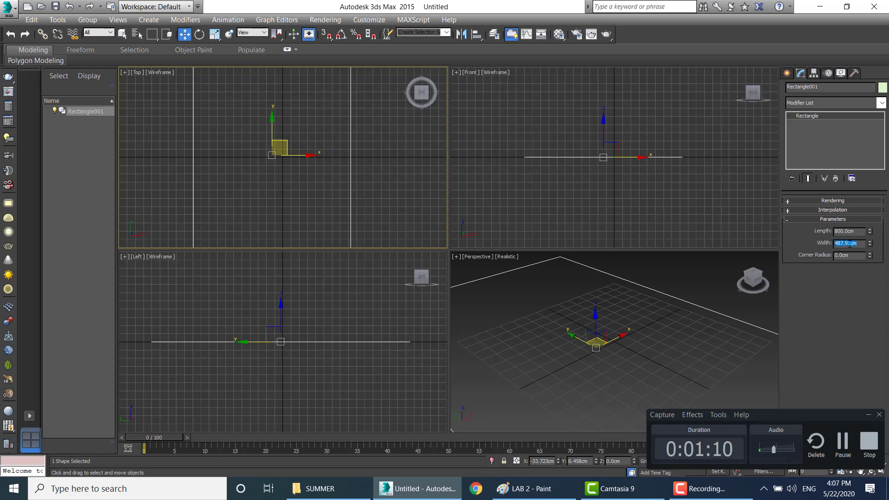
type("800")
key("Return")
scroll(183, 122, "down", 5)
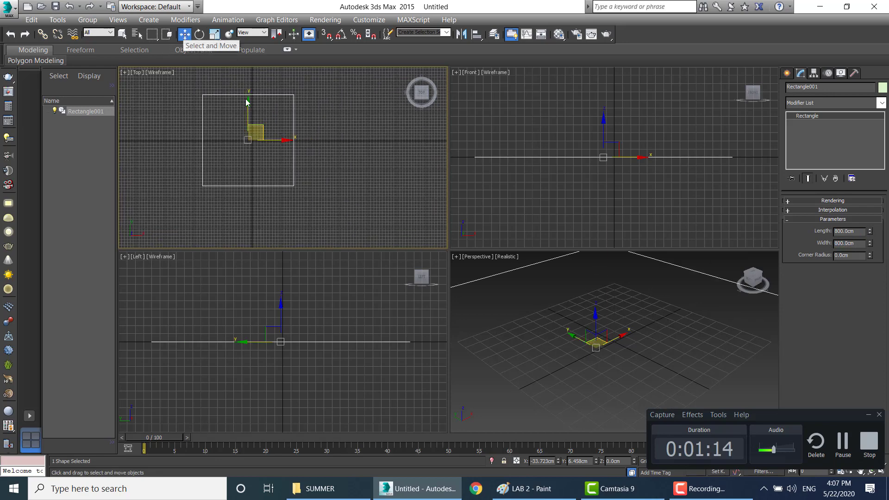
Step: Position the rectangle at X, Y, Z = 0 with the Move Transform Type-In
left_click_drag(261, 123, 322, 99)
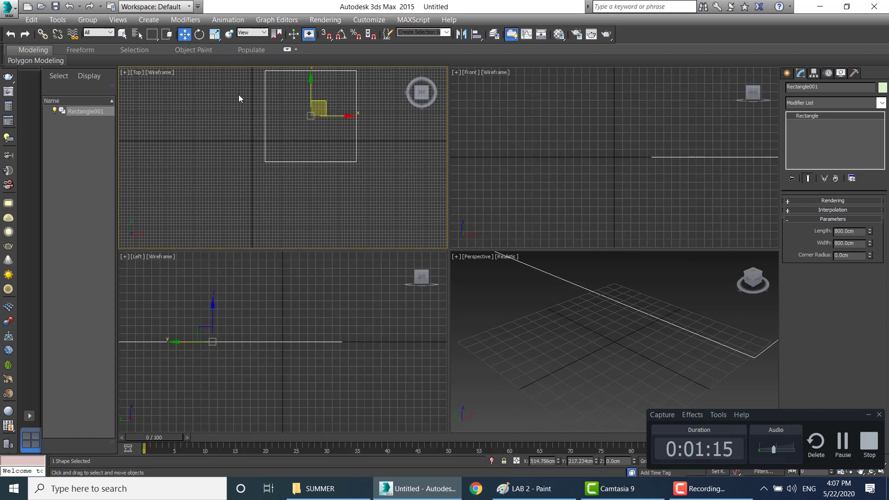
right_click(185, 37)
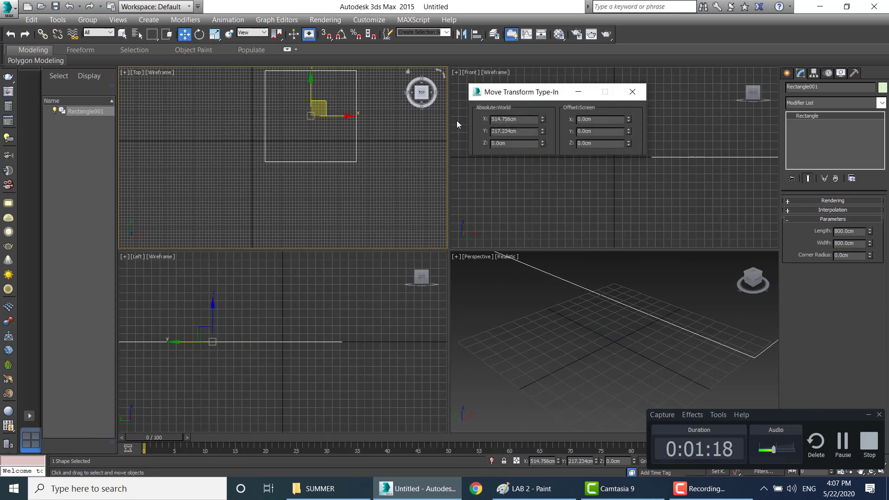
double_click(516, 119)
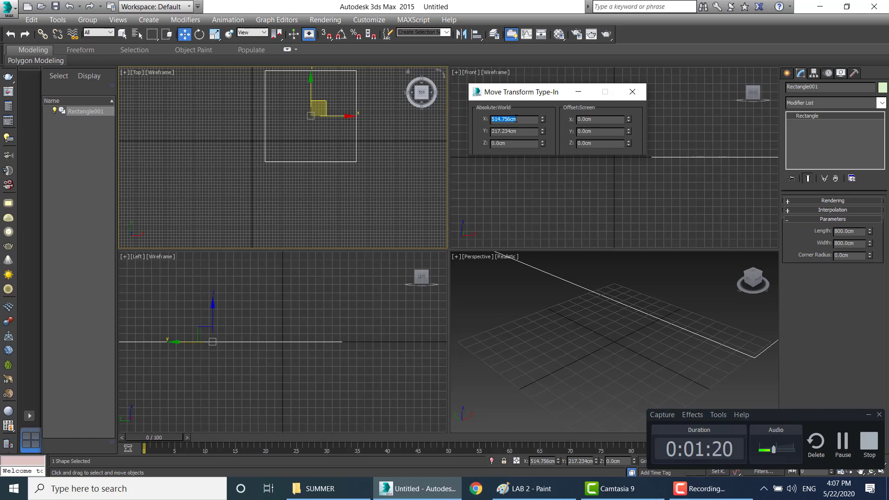
type("0")
key("Tab")
type("0")
key("Tab")
type("0")
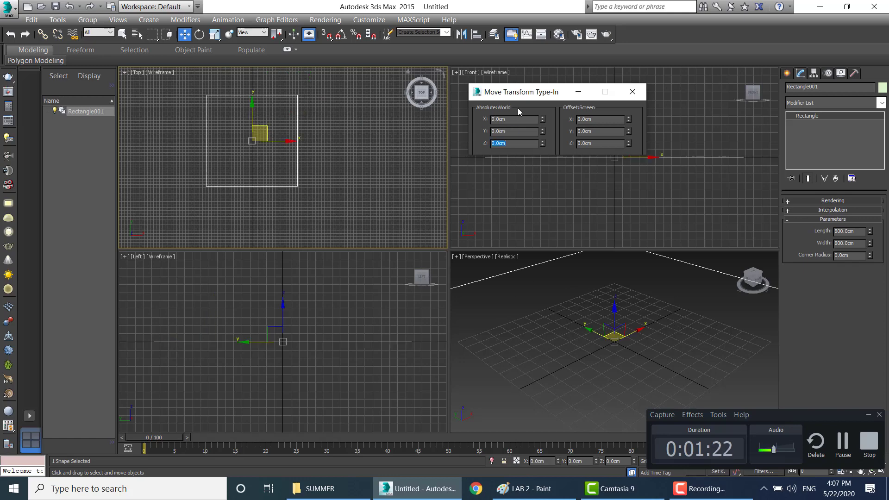
left_click(632, 92)
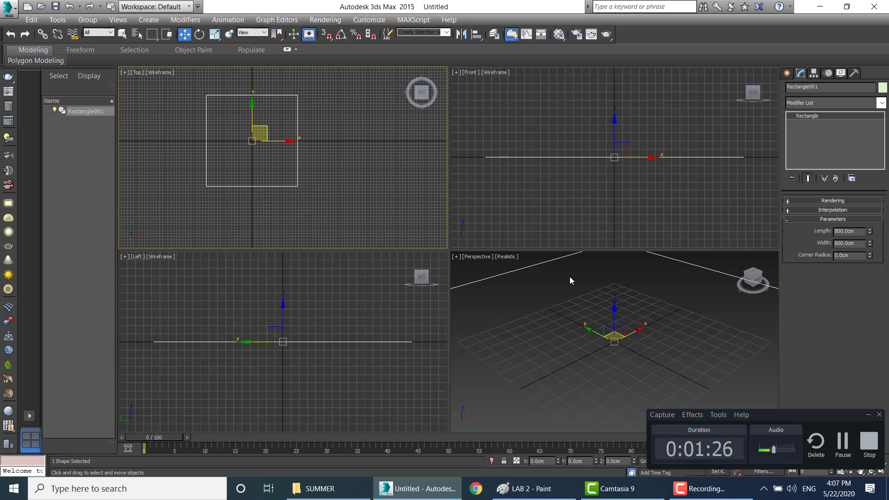
left_click(585, 323)
Step: Maximize the Perspective viewport and orbit to tilt the rectangle into view
key("alt+w")
scroll(492, 268, "down", 3)
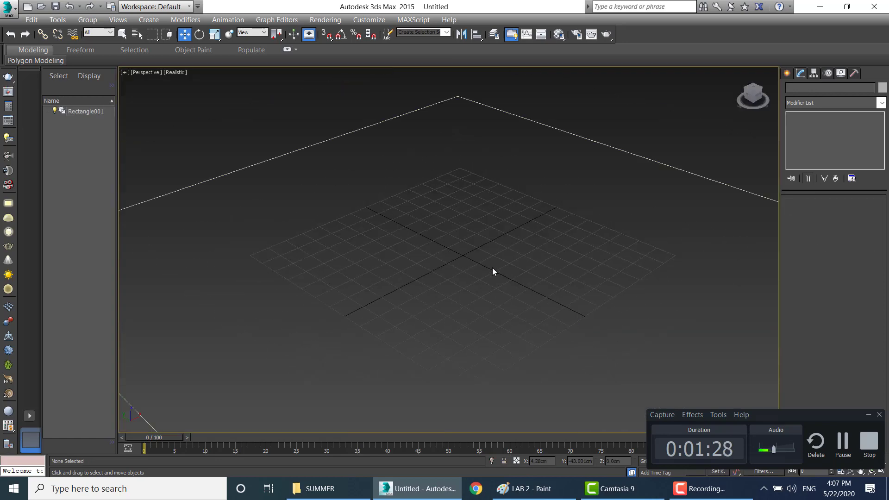
scroll(490, 271, "down", 3)
scroll(487, 293, "down", 2)
mouse_move(487, 292)
middle_mouse_down("alt")
mouse_move(467, 296)
mouse_move(476, 295)
middle_mouse_up("alt")
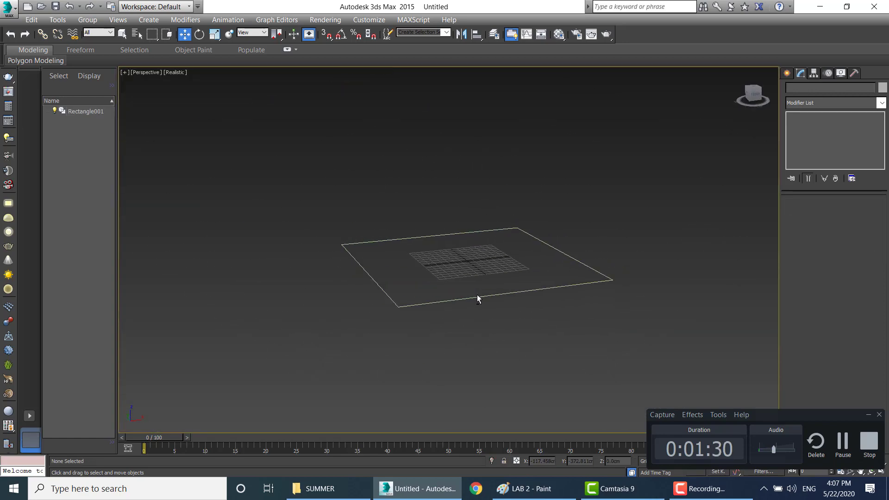
scroll(476, 294, "up", 2)
key("alt+Tab")
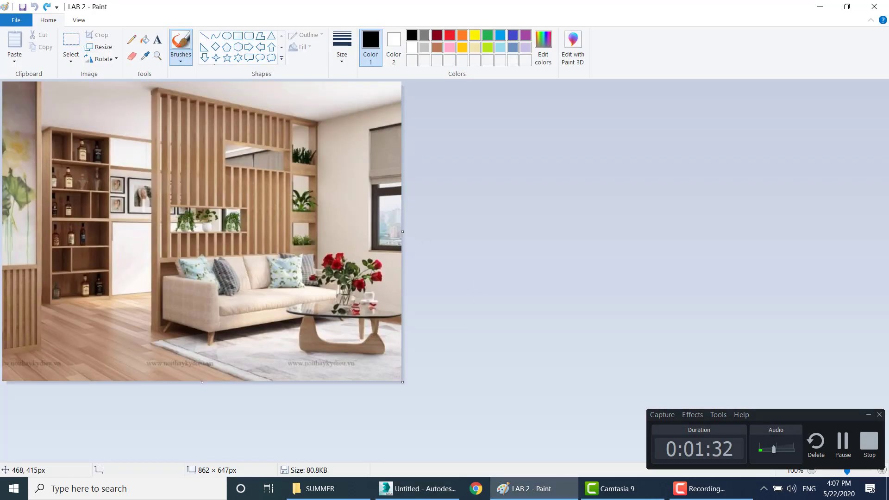
key("alt+Tab")
middle_click_drag(523, 298, 525, 304, "alt")
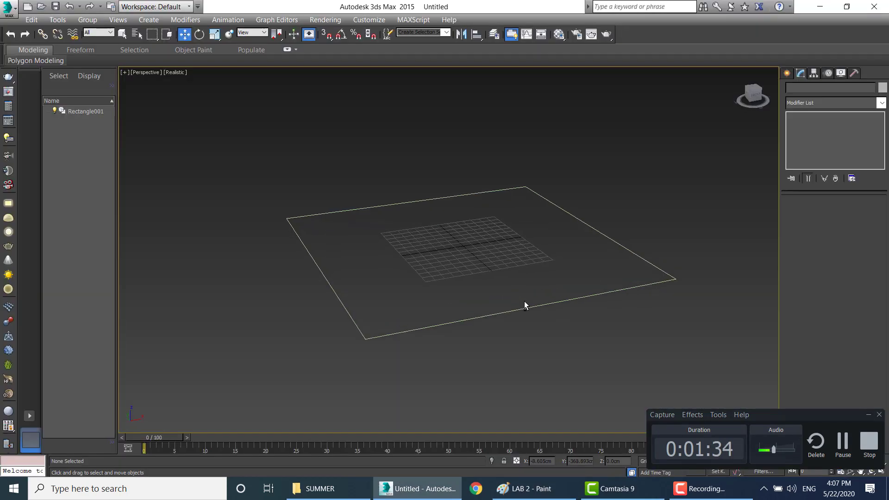
Step: Select the rectangle and bring up its Convert To options
left_click(537, 304)
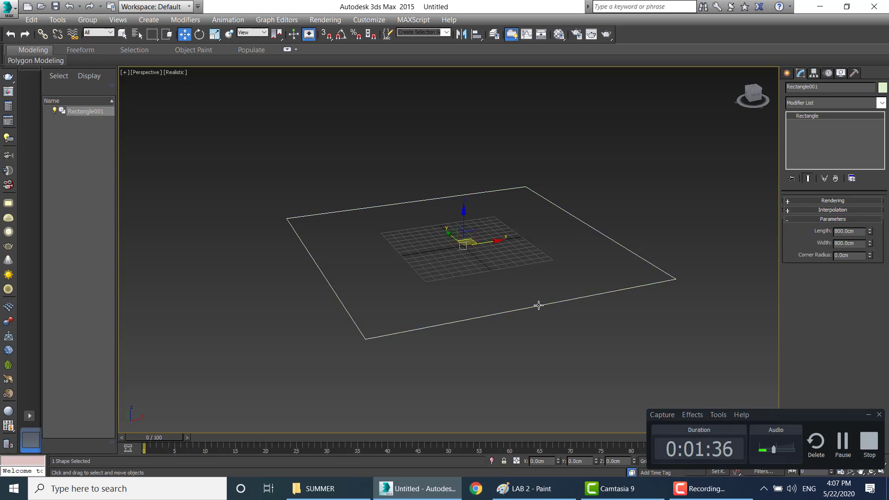
right_click(538, 304)
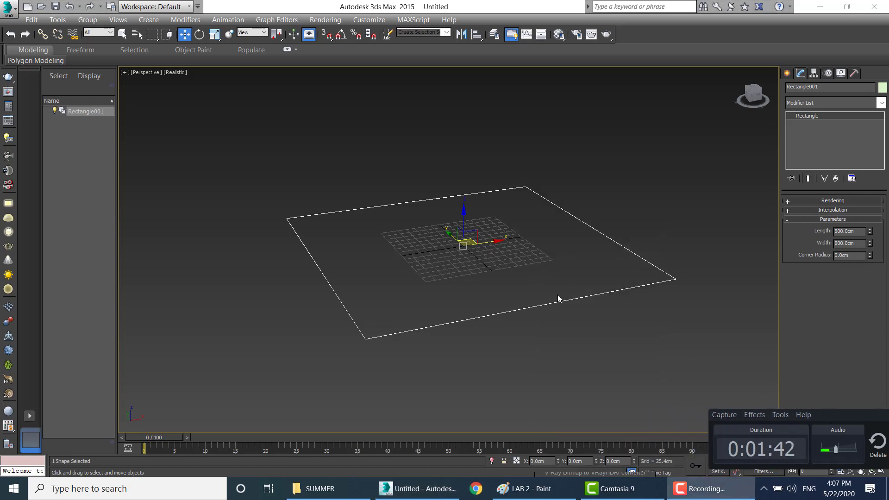
right_click(555, 304)
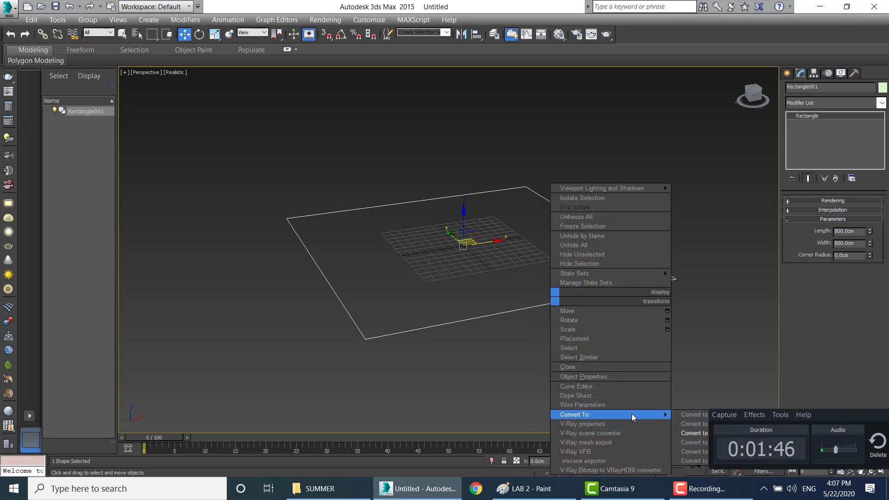
left_click(302, 214)
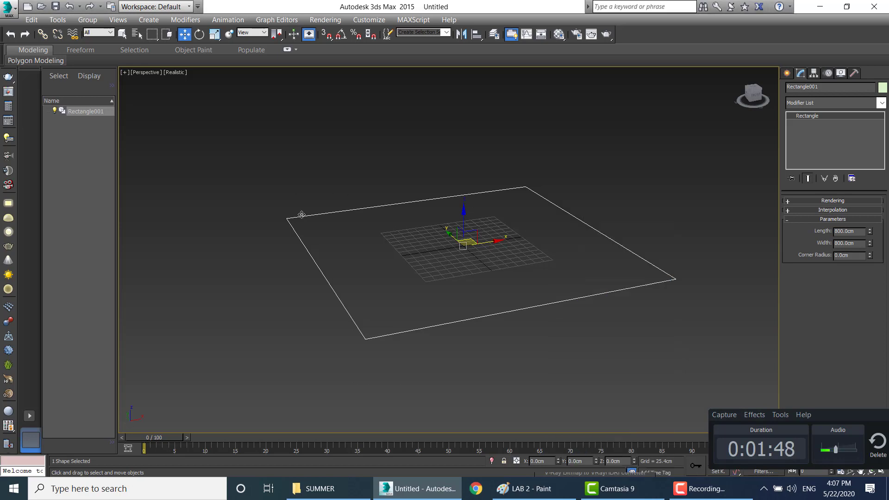
right_click(301, 216)
mouse_move(357, 329)
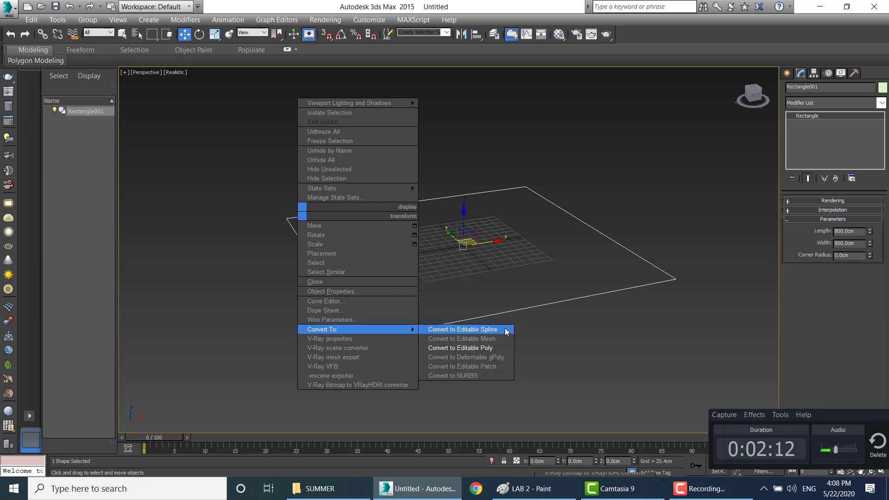
Step: Convert Rectangle001 to an Editable Spline and pick a corner vertex
left_click(506, 330)
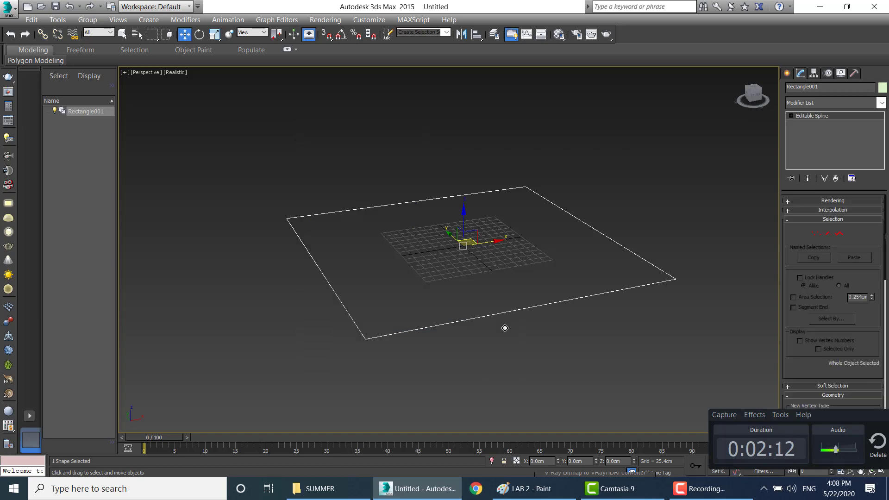
left_click(816, 234)
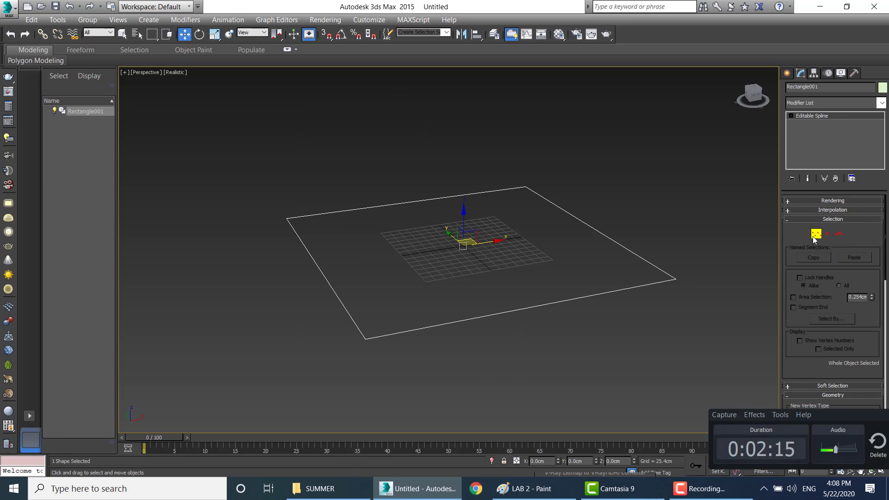
left_click(676, 280)
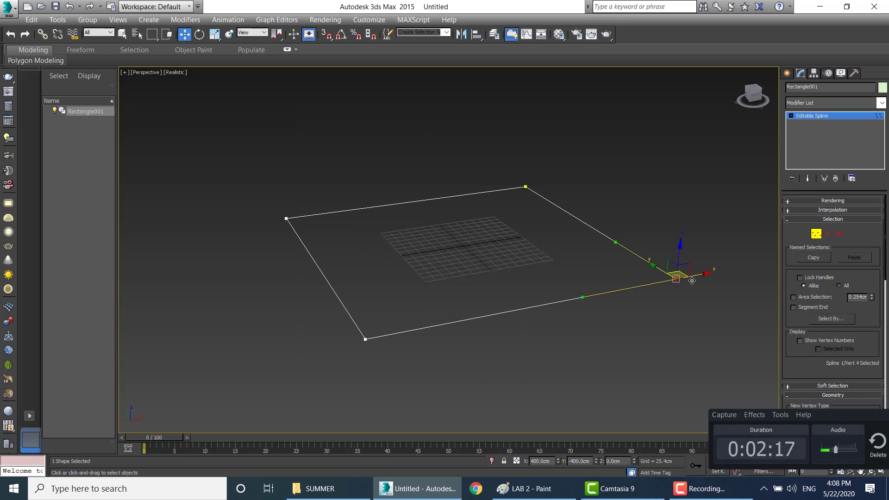
Step: Delete the rectangle's front segment, then bring up the Paint reference photo
left_click(827, 234)
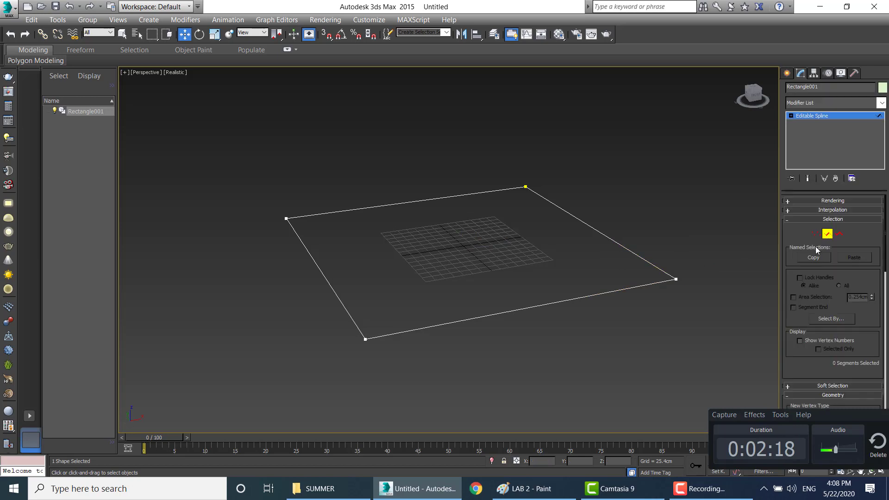
left_click(558, 301)
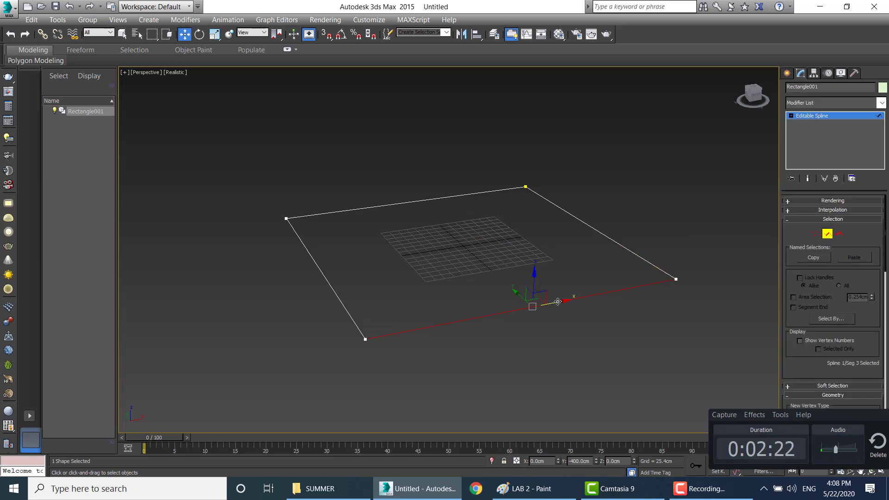
key("Delete")
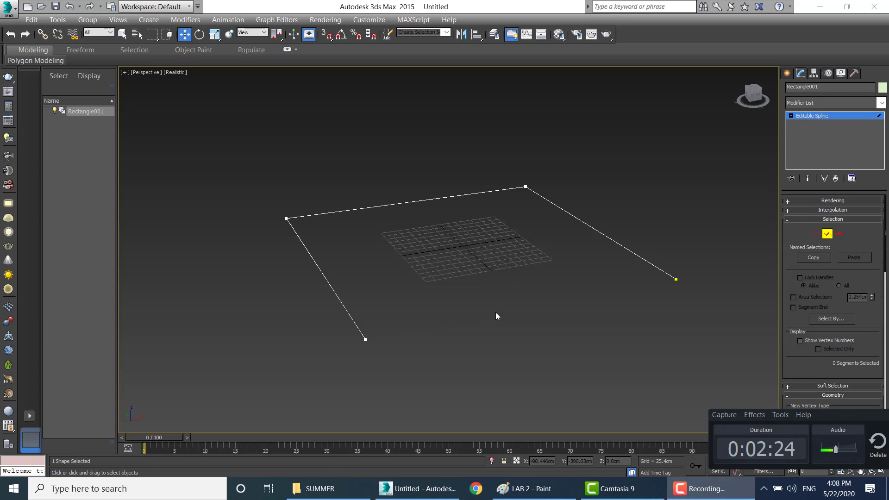
key("alt+Tab")
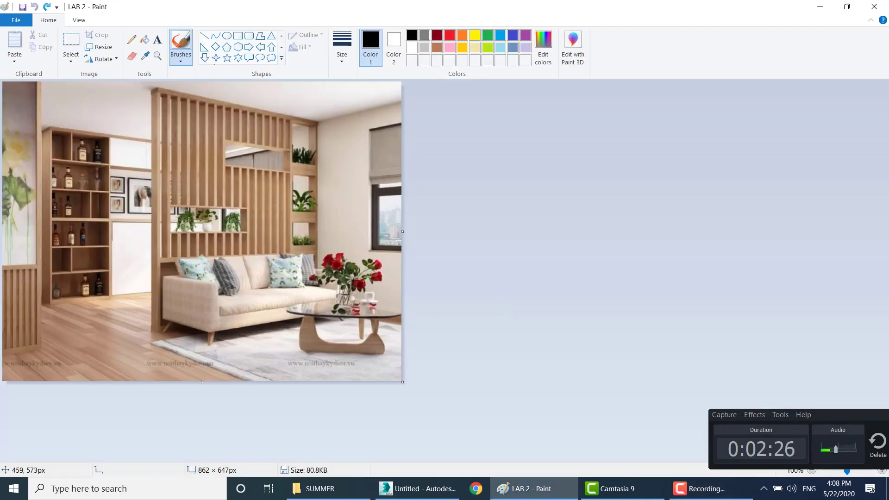
Step: Return to 3ds Max and select the entire open spline at Spline level
key("alt+Tab")
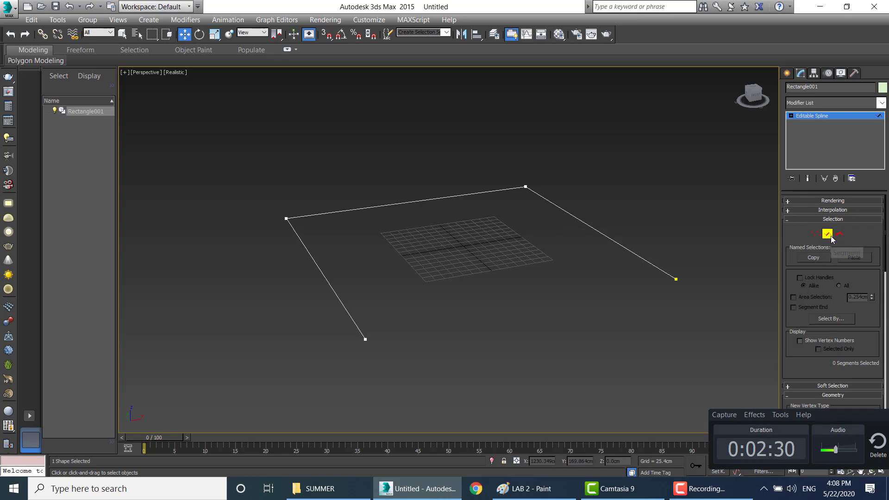
left_click(828, 235)
left_click(570, 221)
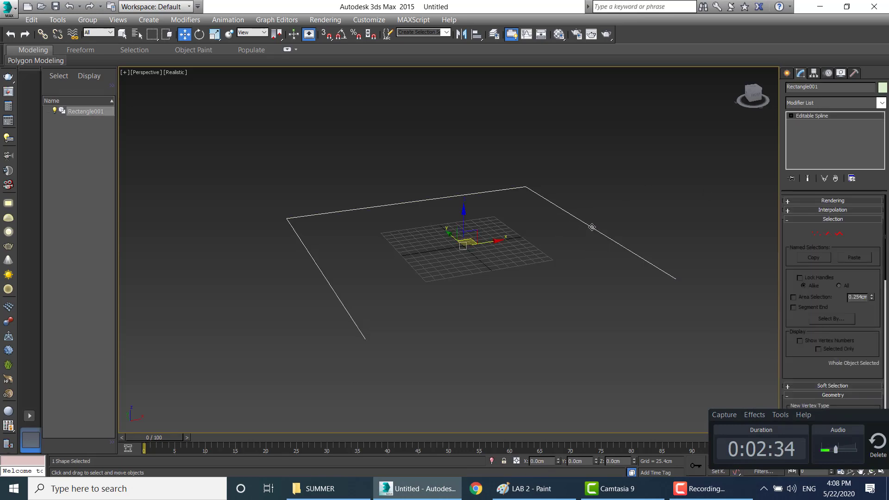
right_click(592, 227)
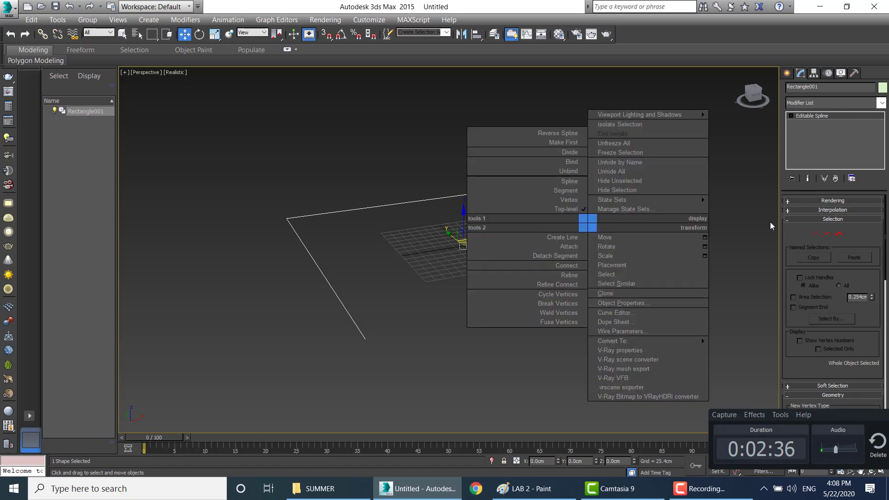
left_click(838, 233)
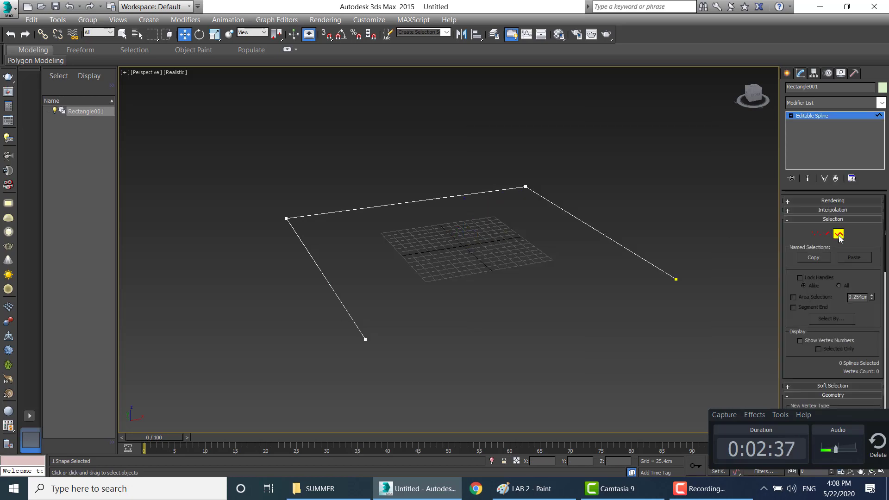
left_click(632, 252)
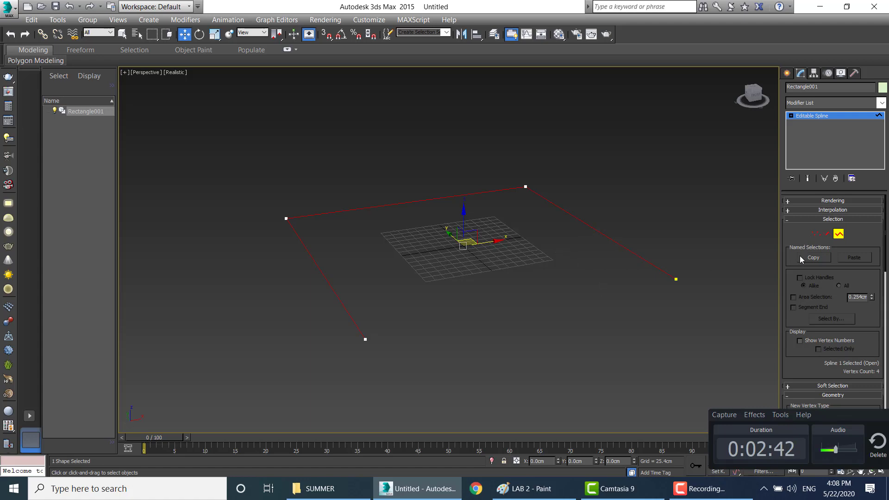
Step: Check the corner vertices and right-side segment, then reselect the whole spline
left_click(816, 233)
left_click(674, 279)
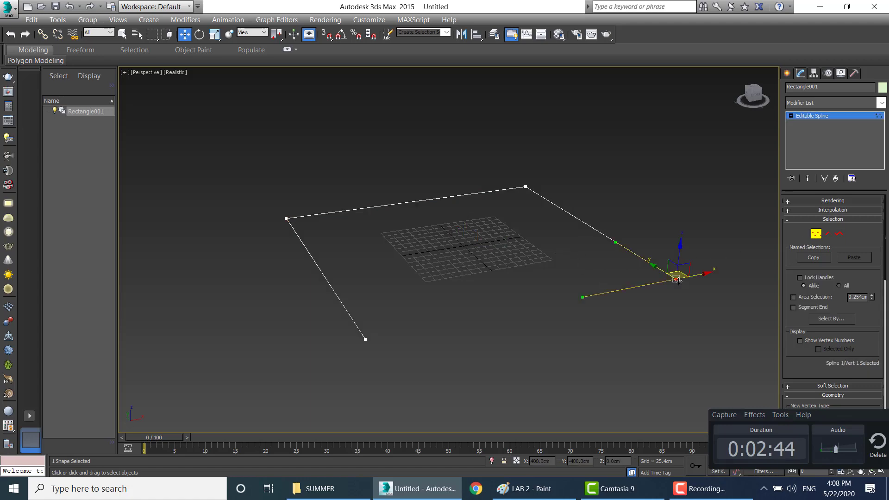
left_click(525, 187)
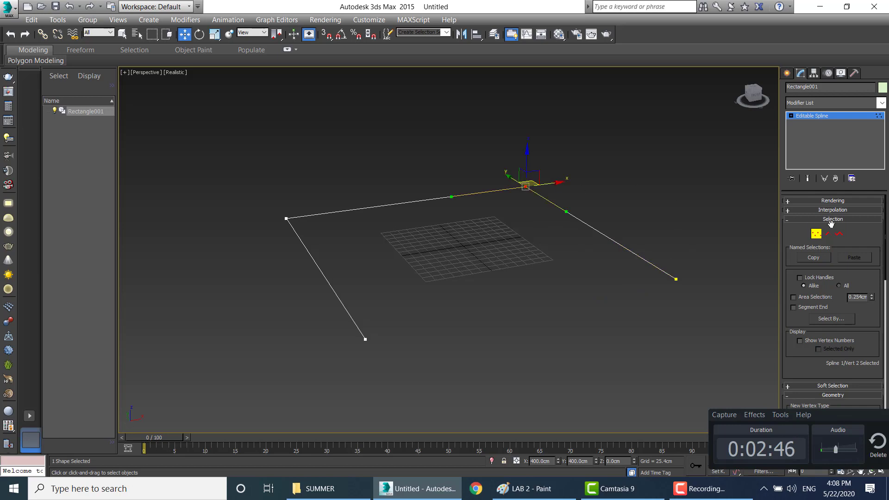
left_click(828, 234)
left_click(608, 237)
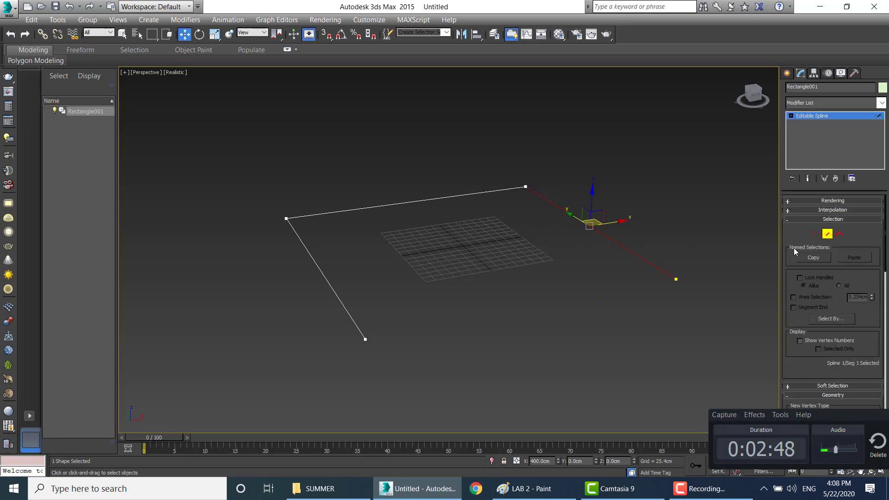
left_click(839, 235)
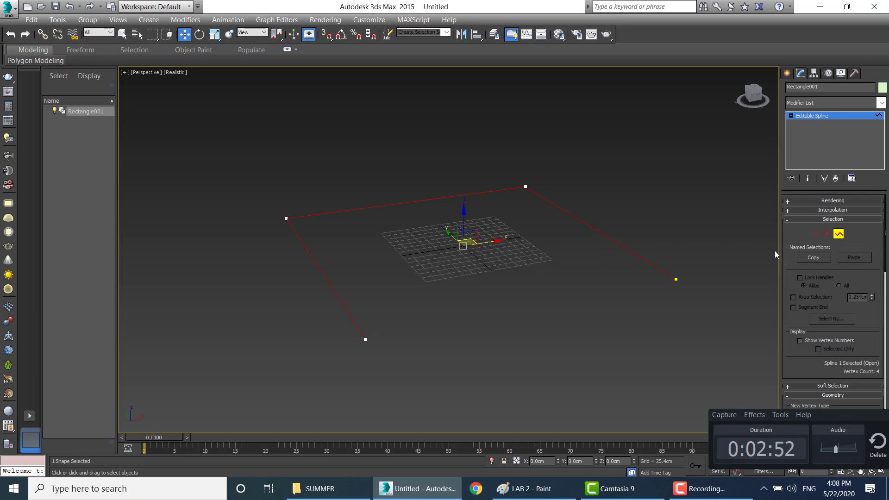
scroll(875, 318, "down", 1)
Step: Apply a 10 cm Outline to the open spline and orbit to inspect the doubled walls
scroll(875, 317, "down", 2)
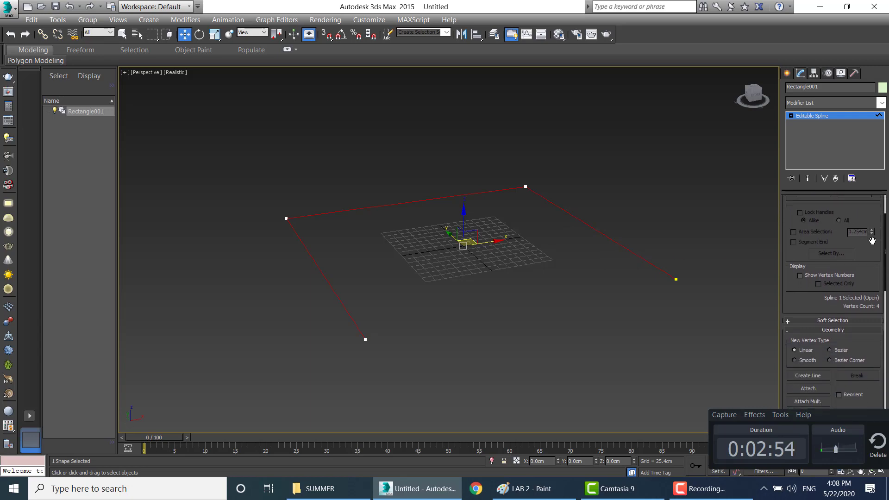
scroll(876, 319, "down", 1)
scroll(878, 339, "down", 2)
scroll(877, 339, "down", 2)
scroll(878, 339, "down", 2)
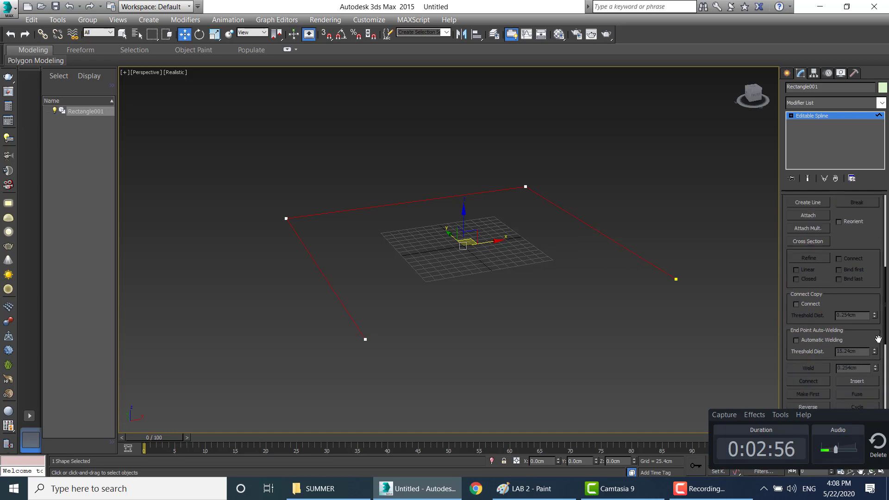
scroll(878, 339, "down", 1)
scroll(837, 336, "down", 2)
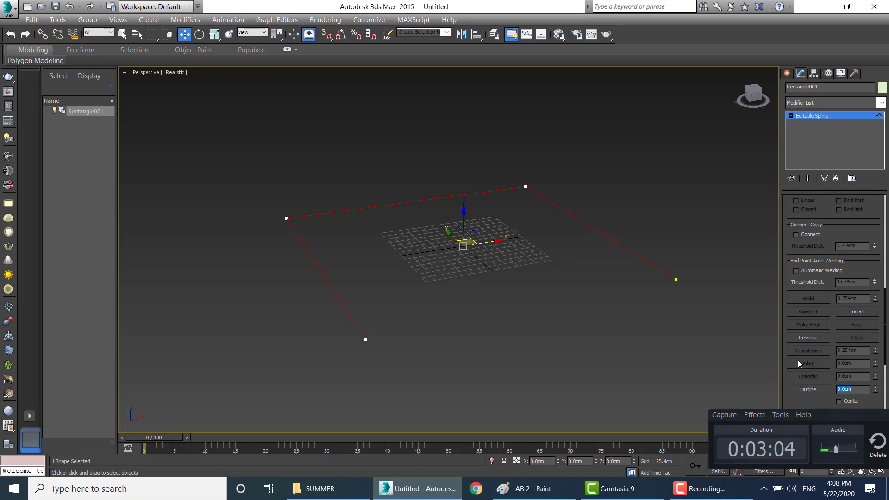
type("10")
key("Return")
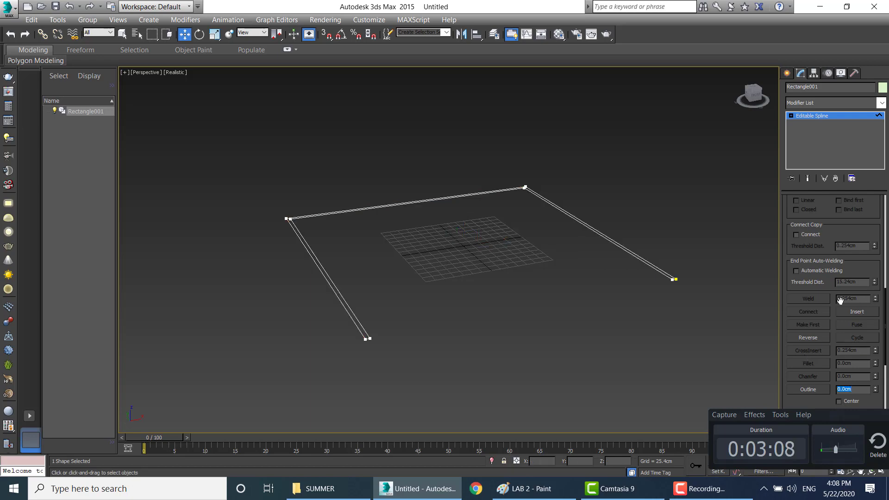
mouse_move(582, 250)
middle_mouse_down("alt")
mouse_move(540, 267)
mouse_move(540, 169)
mouse_move(532, 238)
middle_mouse_up("alt")
mouse_move(591, 246)
middle_mouse_down("alt")
mouse_move(608, 219)
mouse_move(588, 233)
mouse_move(605, 237)
mouse_move(584, 282)
middle_mouse_up("alt")
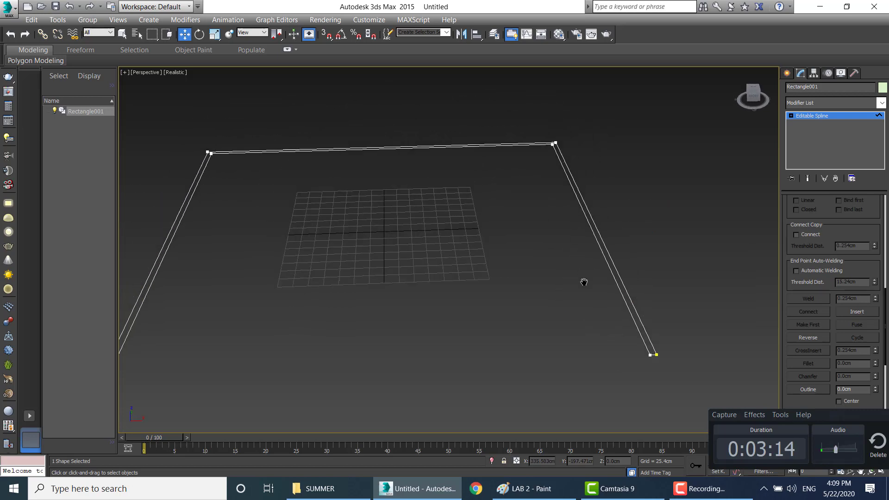
Step: Add an Extrude modifier with Amount 280 to the outlined spline
left_click(881, 103)
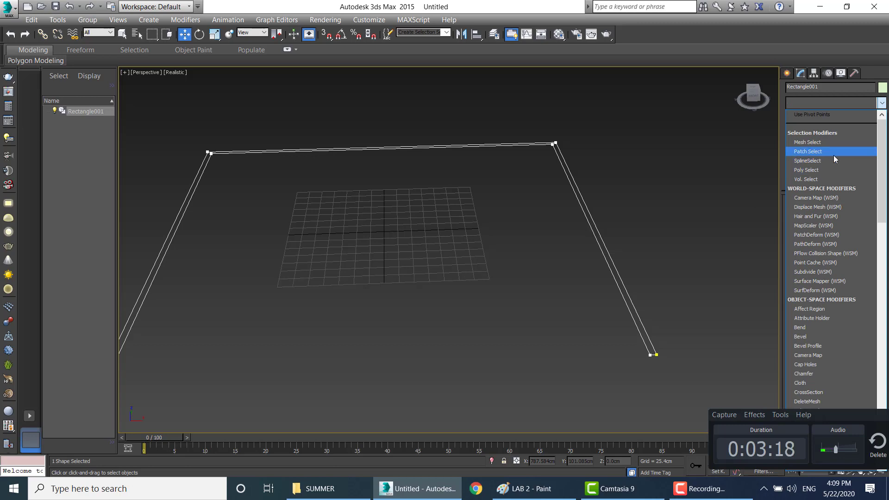
key("e")
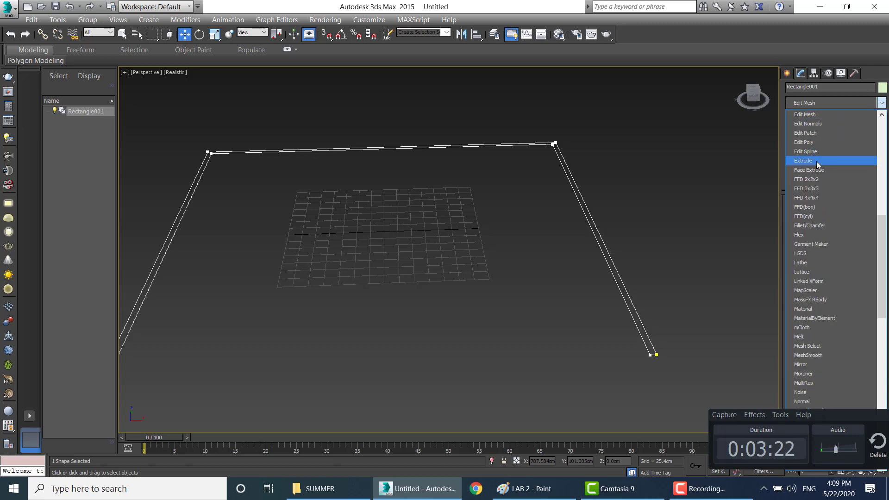
left_click(816, 161)
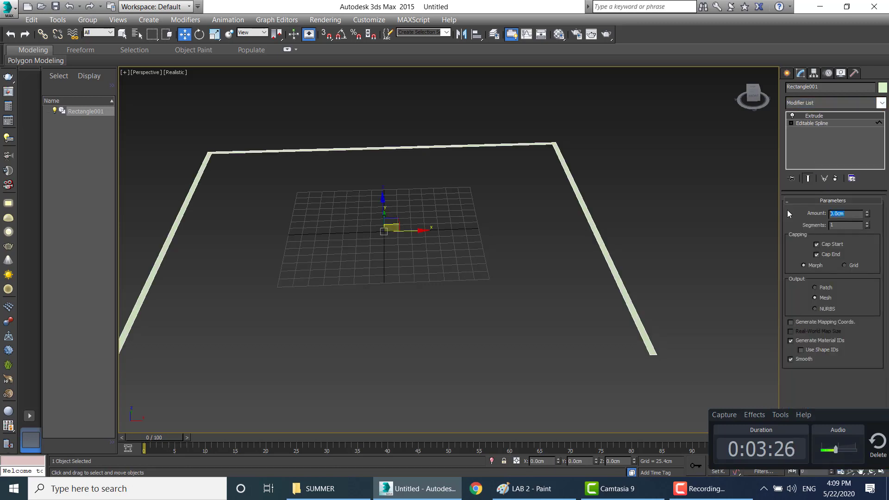
type("280")
key("Return")
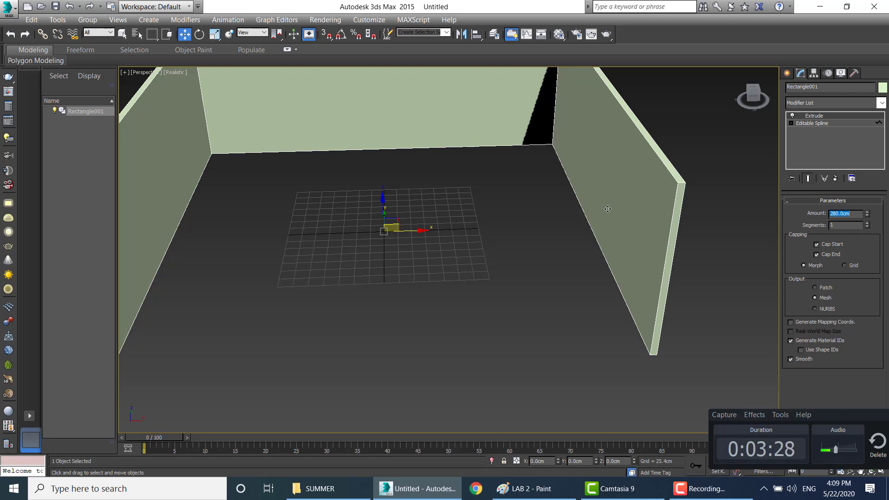
Step: Orbit around the three 280 cm walls, then switch to the Paint reference
scroll(604, 241, "down", 4)
middle_click_drag(533, 254, 522, 236, "alt")
scroll(522, 236, "up", 5)
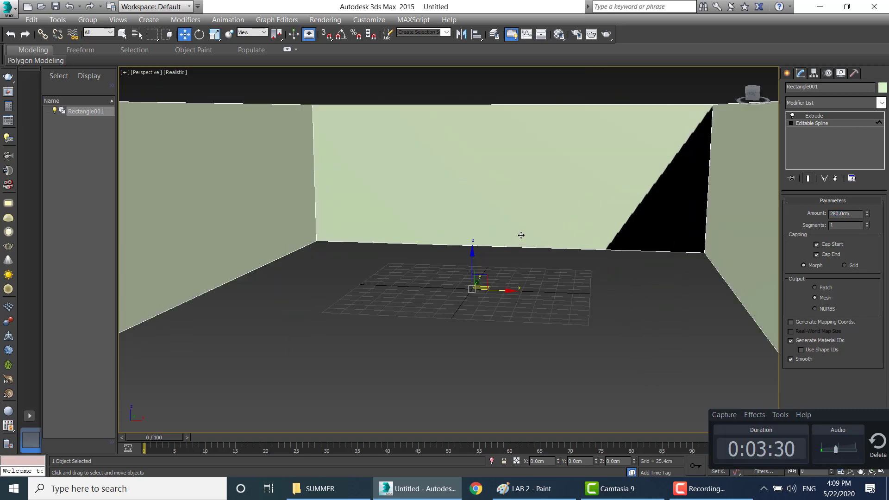
scroll(564, 227, "up", 1)
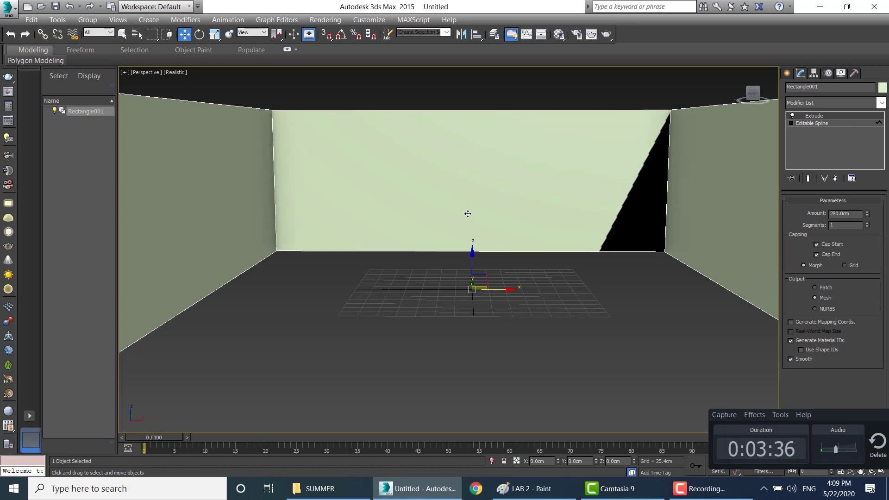
scroll(476, 242, "down", 5)
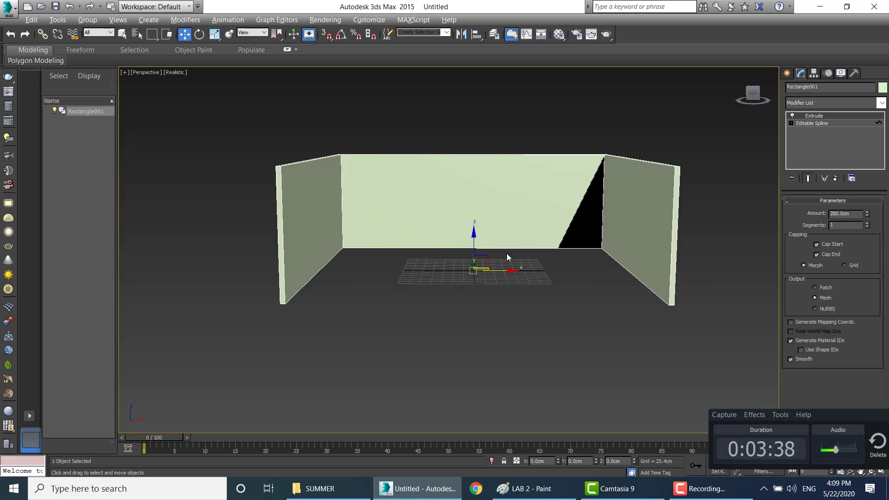
mouse_move(506, 254)
middle_mouse_down("alt")
mouse_move(487, 254)
mouse_move(539, 255)
mouse_move(538, 273)
mouse_move(457, 222)
middle_mouse_up("alt")
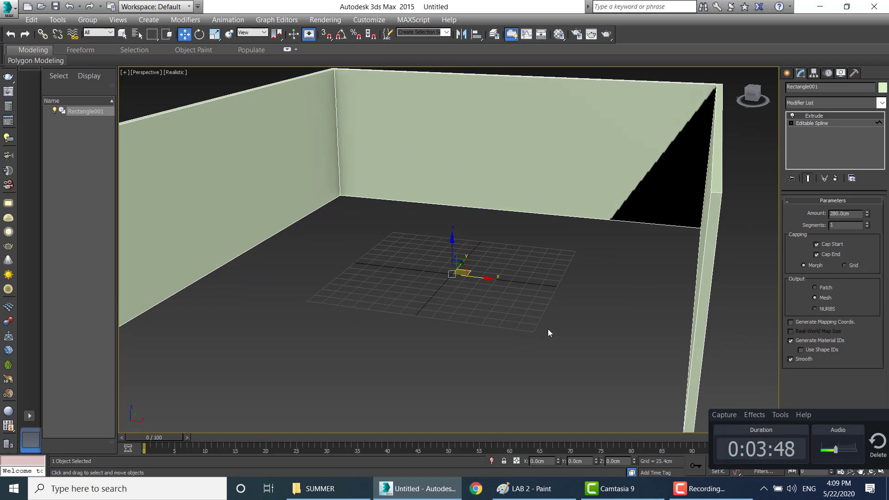
mouse_move(588, 307)
middle_mouse_down("alt")
mouse_move(602, 302)
mouse_move(594, 299)
middle_mouse_up("alt")
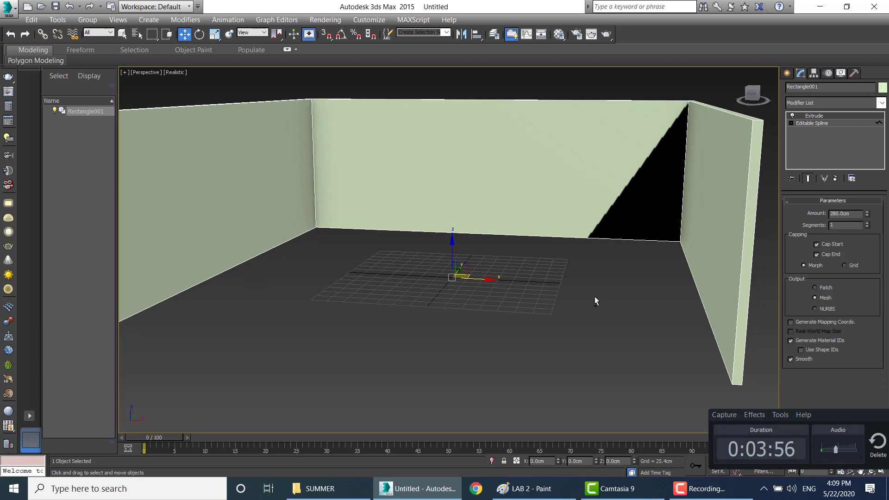
key("alt+Tab")
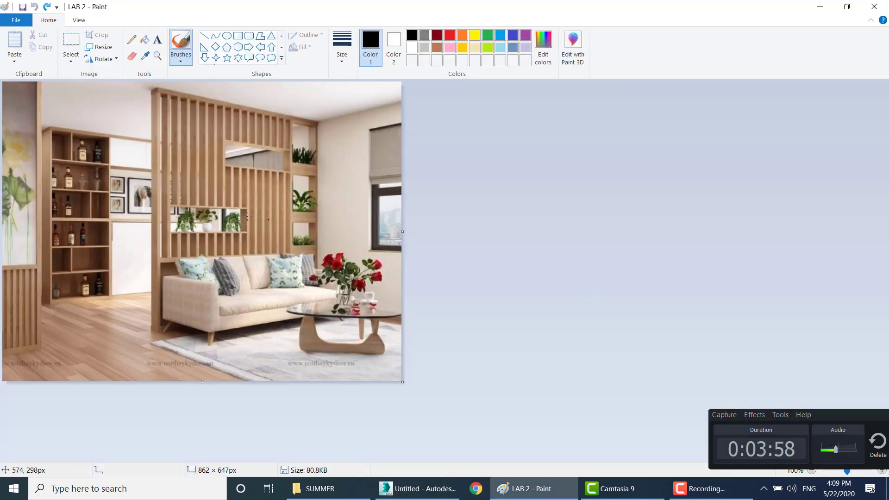
Step: Save the scene as LAB 2.max in the Desktop's 3D > LAB 2 folder
key("alt+Tab")
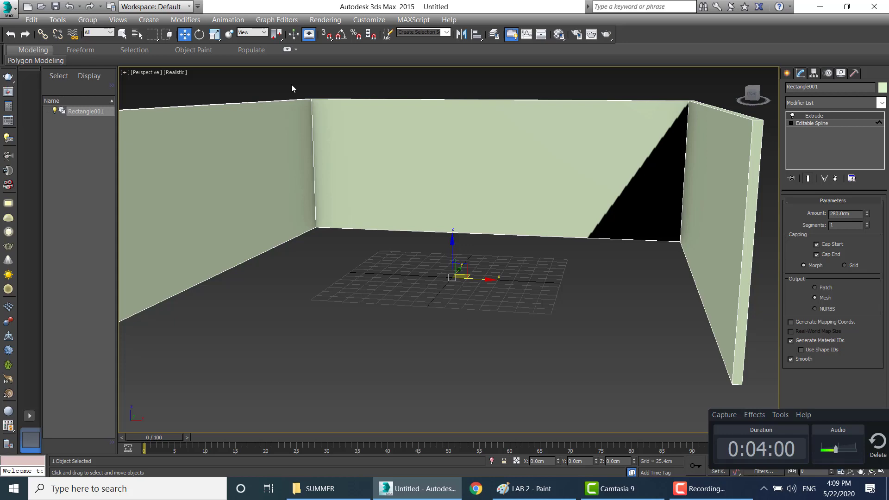
key("ctrl+s")
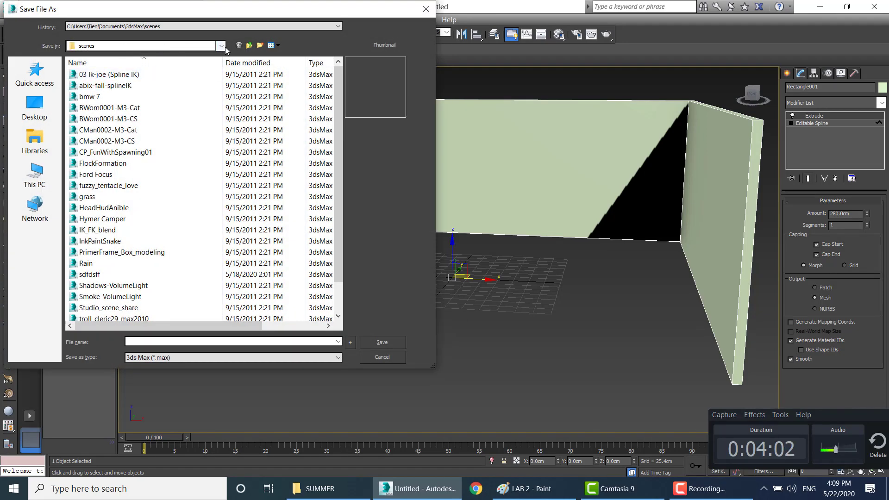
left_click(224, 47)
scroll(144, 93, "up", 1)
left_click(139, 75)
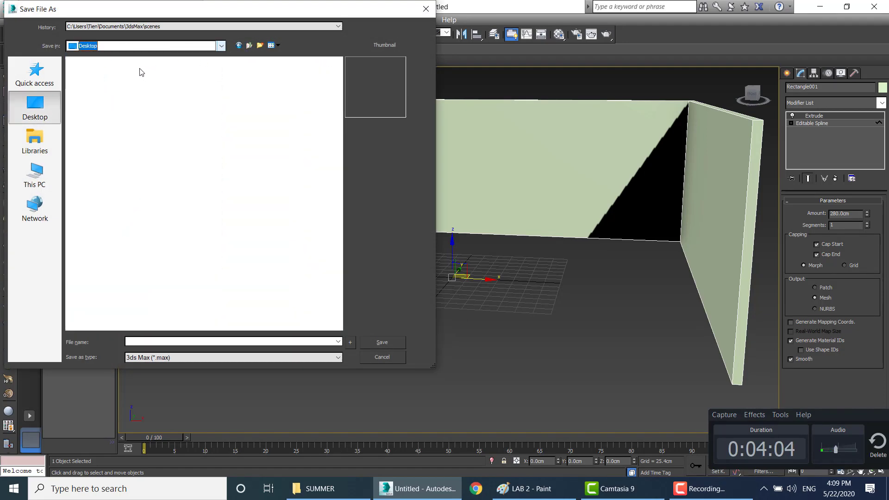
double_click(104, 135)
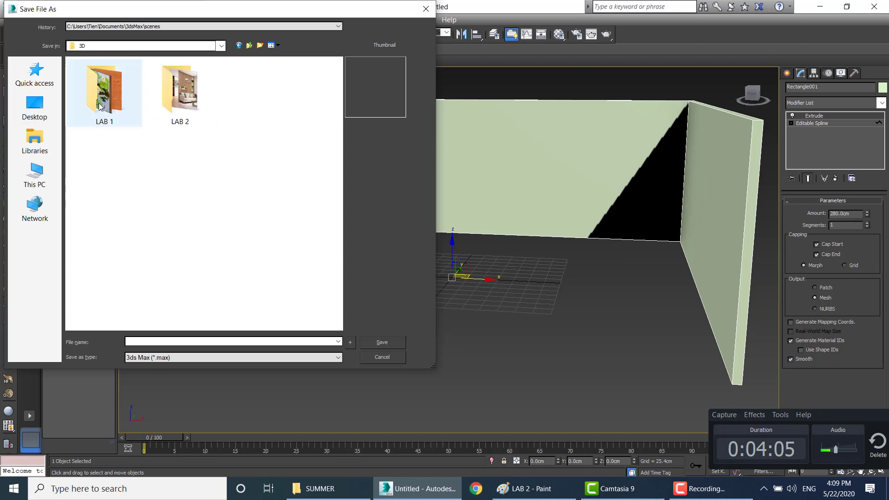
double_click(167, 101)
left_click(150, 340)
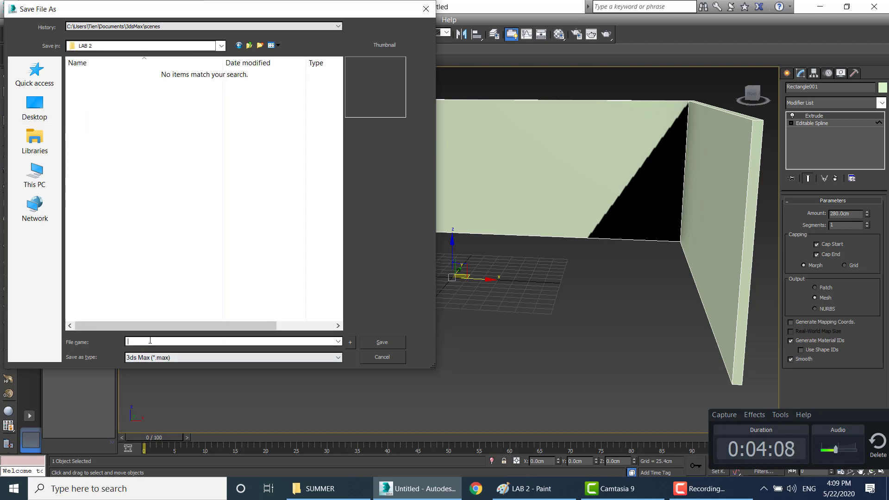
type("LAB")
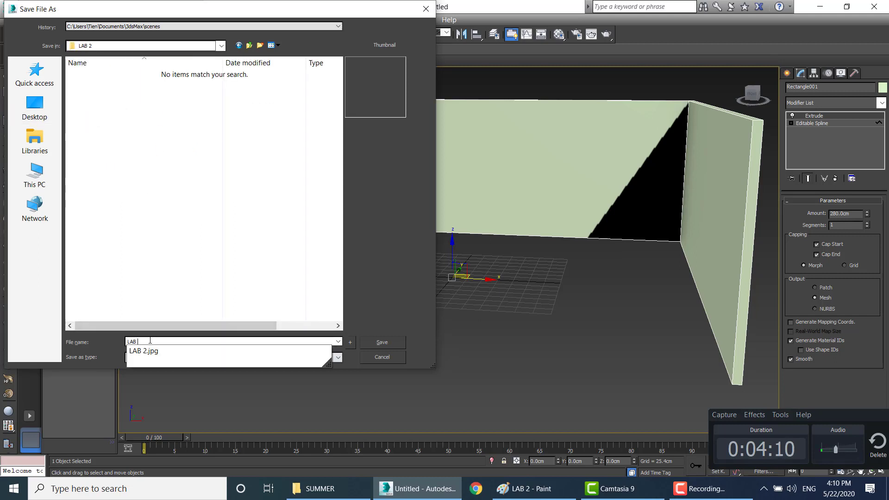
type(" 2")
key("Return")
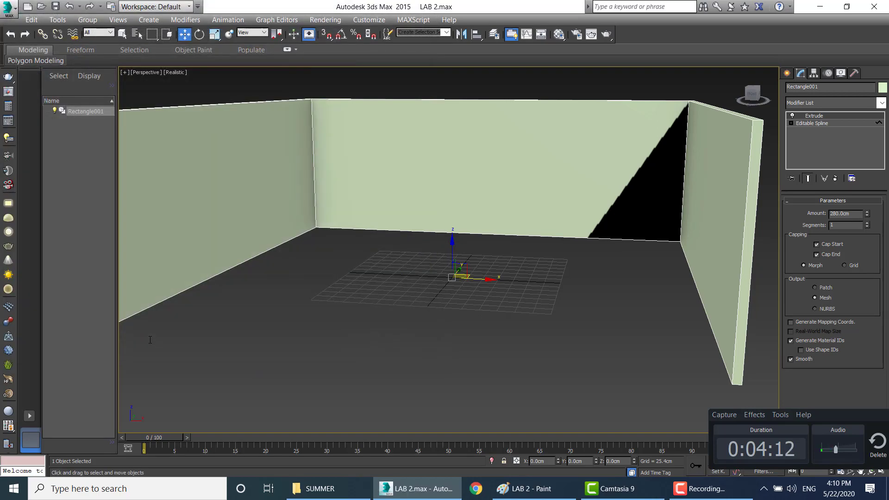
Step: Check the reference photo, then change the walls' object colour to white
left_click(523, 489)
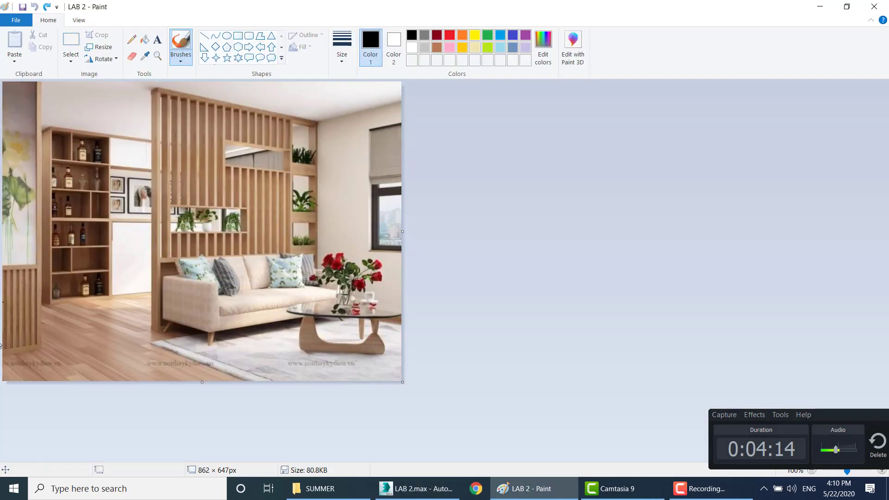
key("alt+Tab")
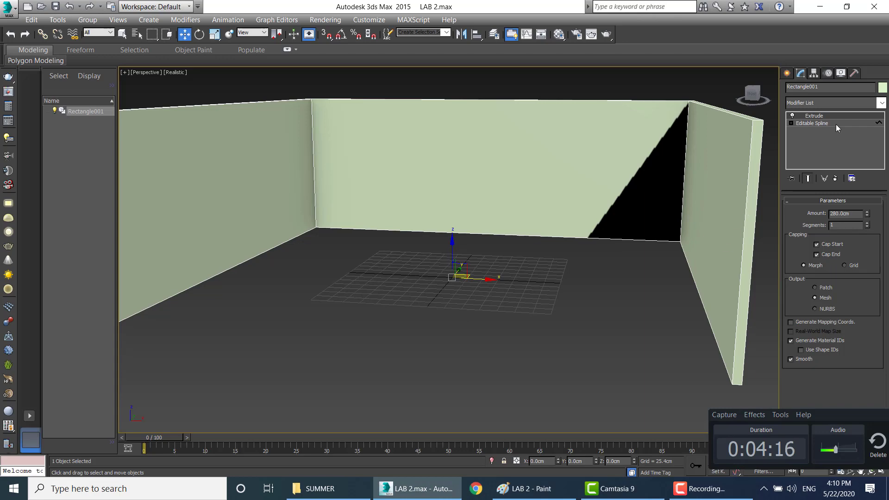
left_click(882, 88)
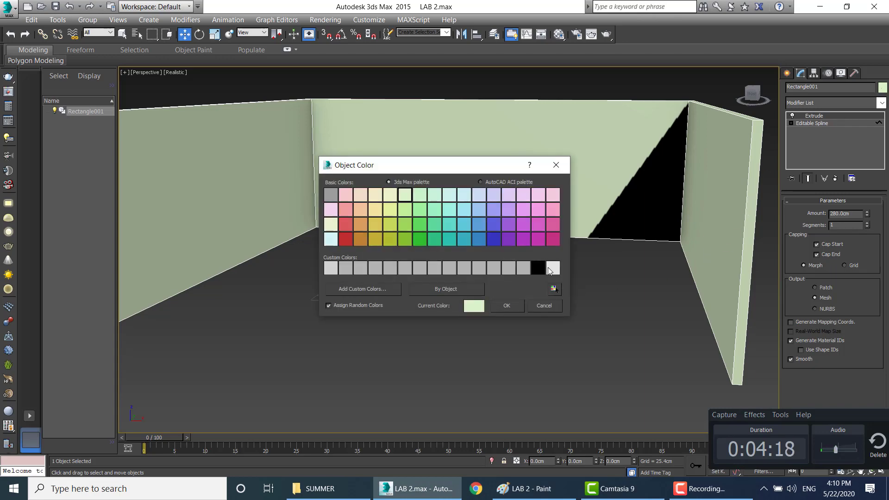
left_click(553, 268)
left_click(506, 306)
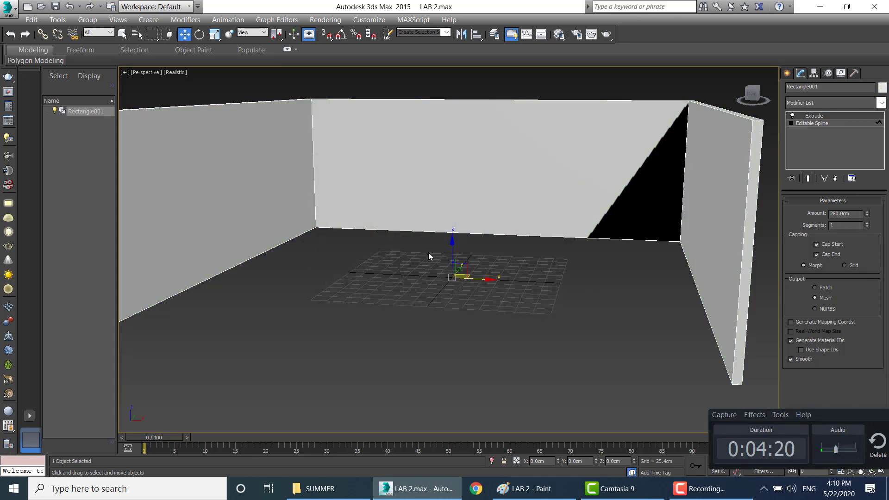
Step: Compare the white-walled room against the living-room reference photo
key("alt+Tab")
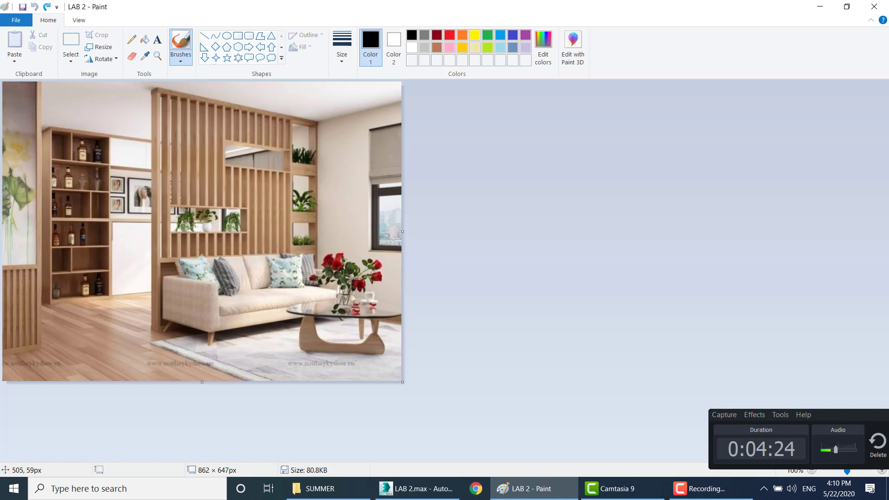
key("alt+Tab")
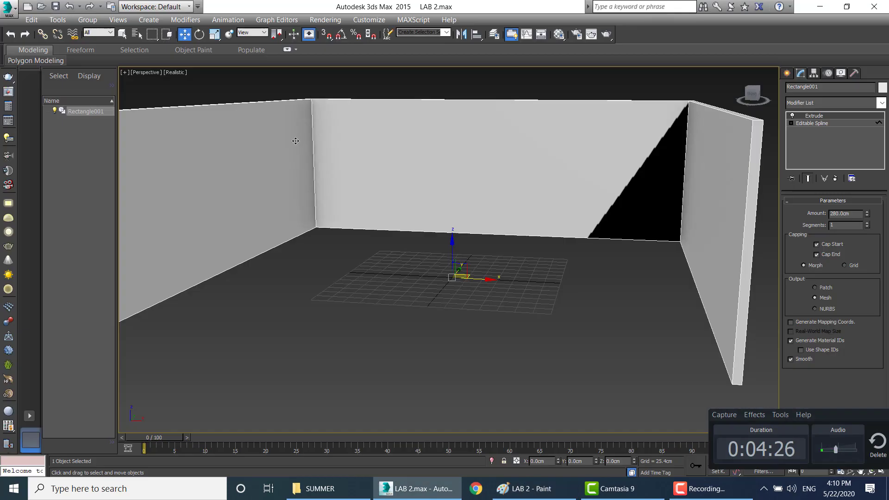
key("alt+Tab")
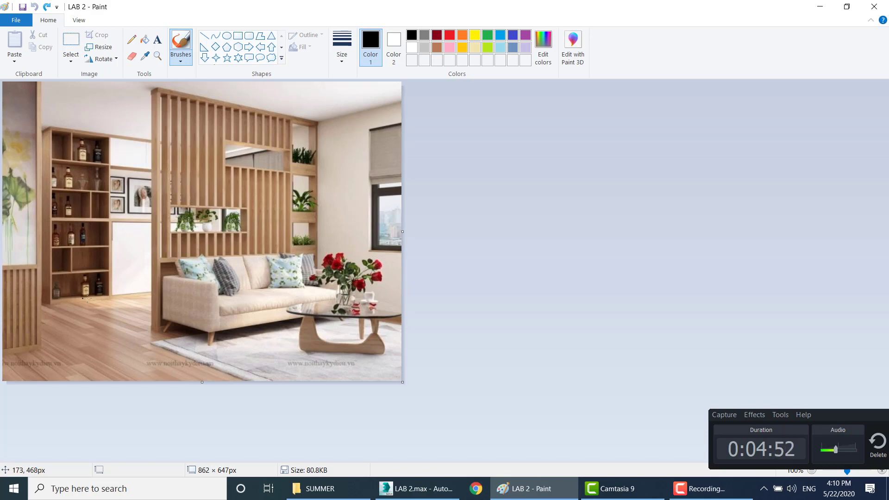
key("alt+Tab")
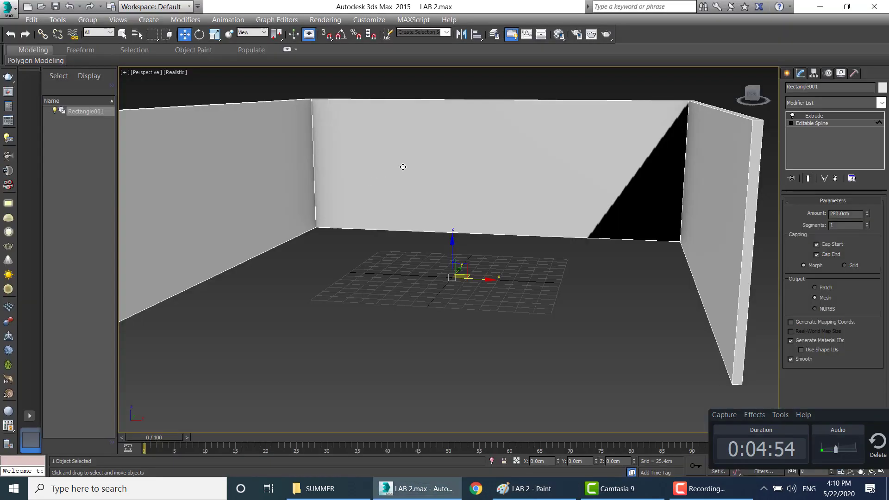
Step: Switch to the four-viewport layout and choose the Rectangle spline tool
middle_click_drag(444, 203, 404, 211, "alt")
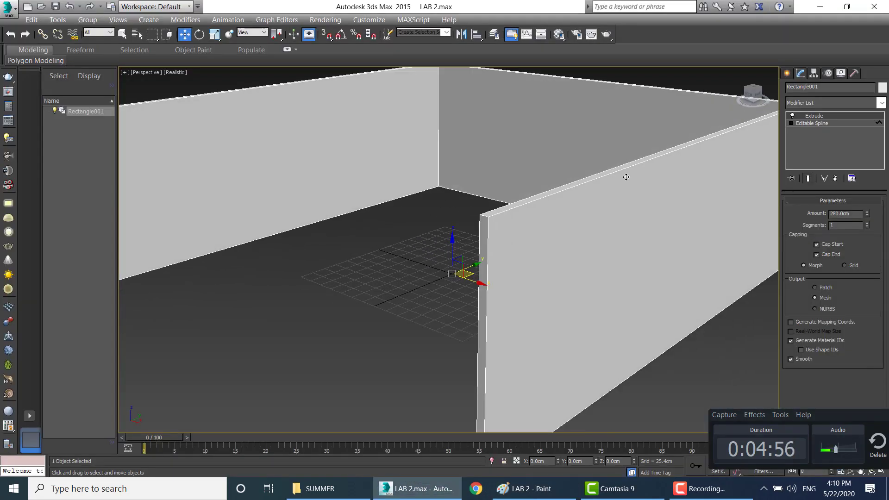
key("alt+w")
middle_click_drag(555, 154, 554, 214)
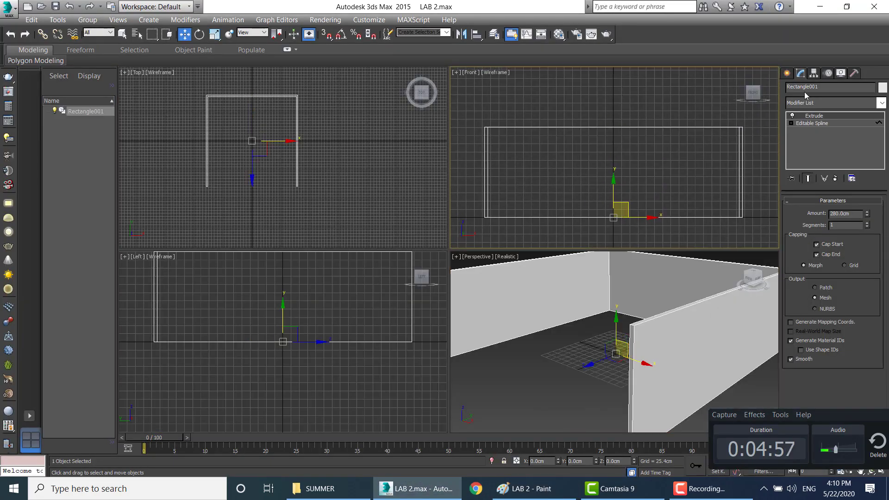
left_click(787, 73)
left_click(859, 151)
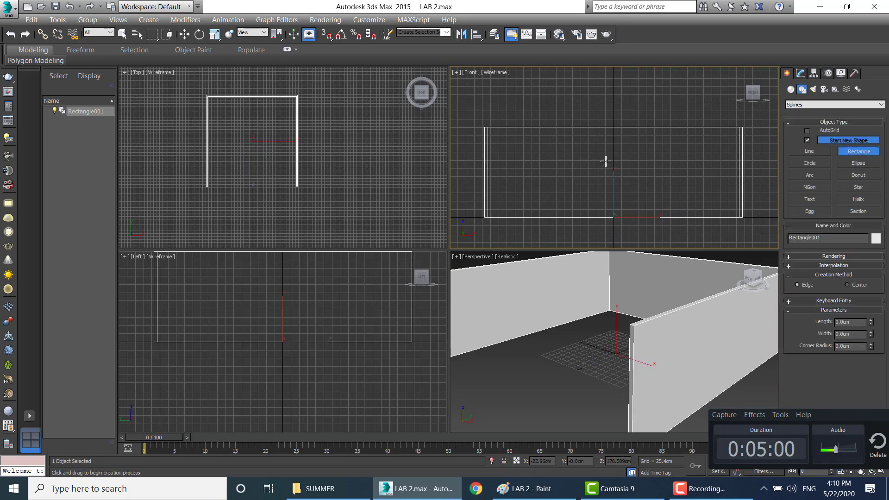
key("alt+w")
middle_click_drag(530, 228, 511, 202)
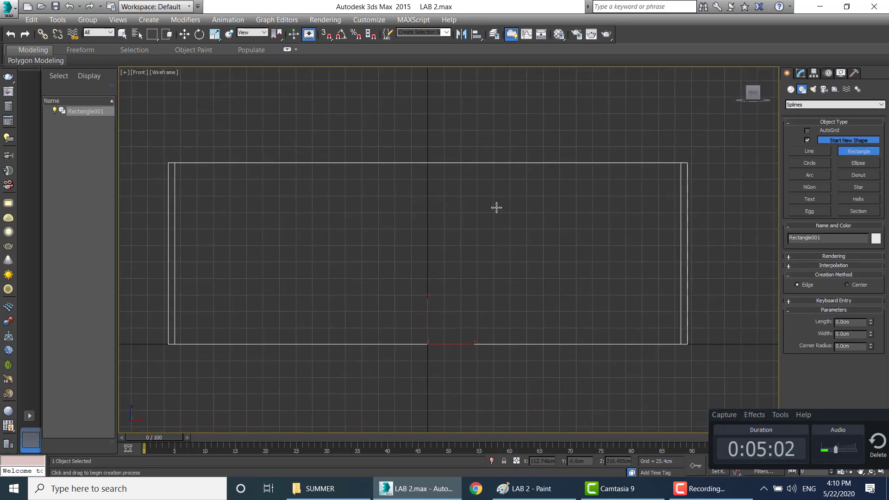
Step: Draw a new rectangle upright against the side wall in the enlarged Left view
key("alt+w")
key("alt+w")
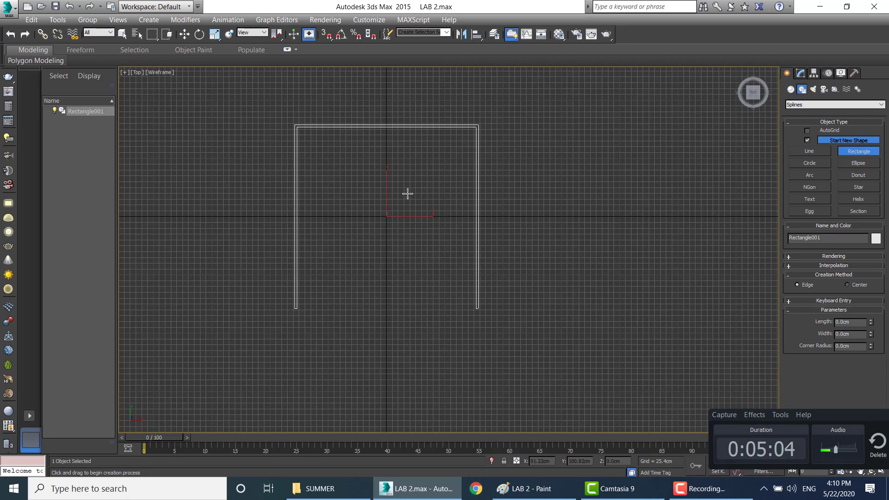
scroll(408, 206, "up", 2)
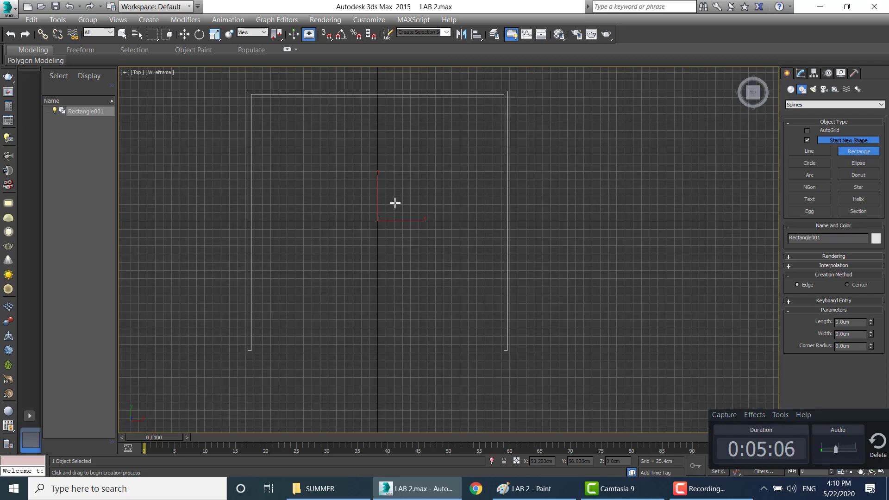
key("alt+w")
middle_click_drag(269, 291, 269, 330)
key("alt+w")
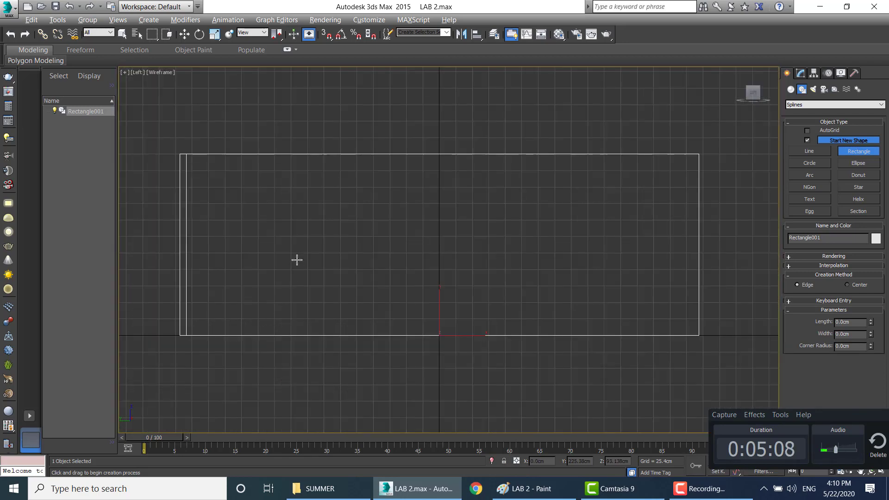
scroll(296, 238, "up", 2)
left_click_drag(235, 217, 329, 411)
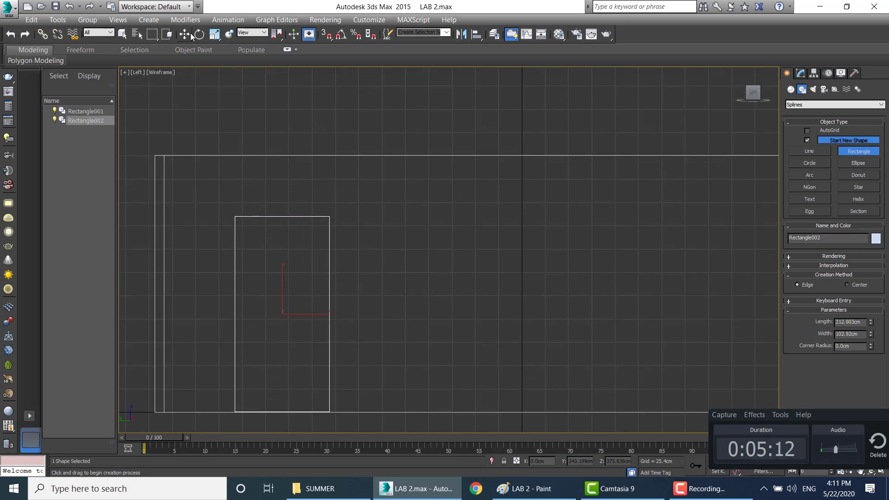
key("w")
Step: Set the new rectangle's Length to 210 cm and Width to 110 cm
left_click(803, 74)
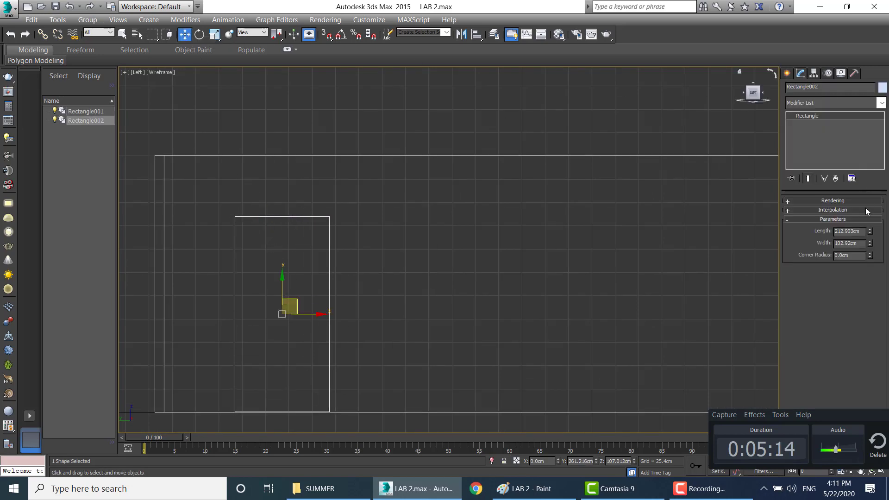
left_click_drag(869, 235, 870, 226)
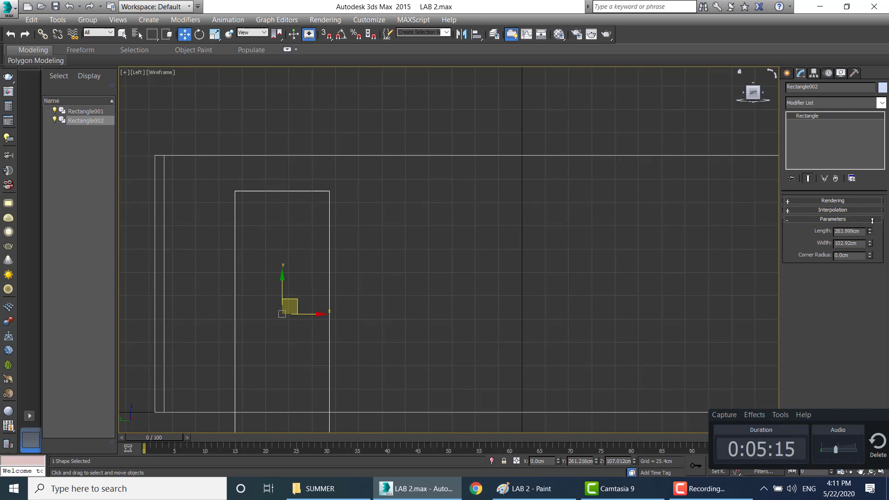
double_click(852, 231)
type("210")
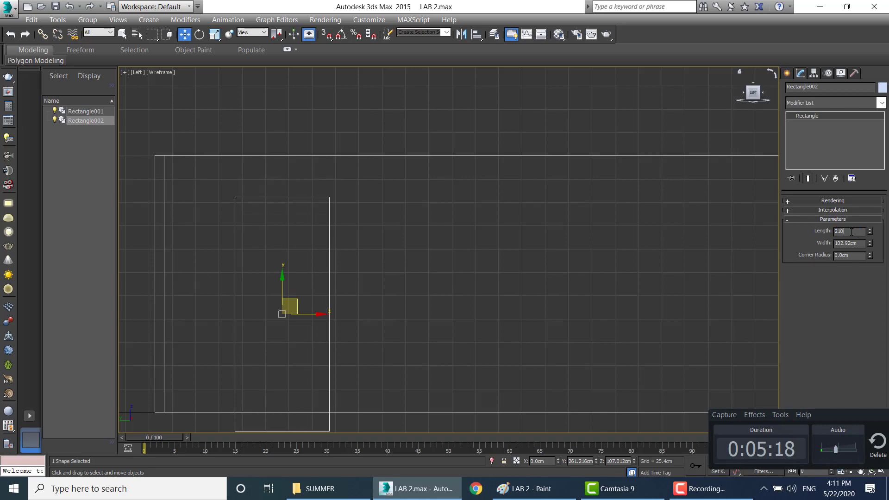
key("Return")
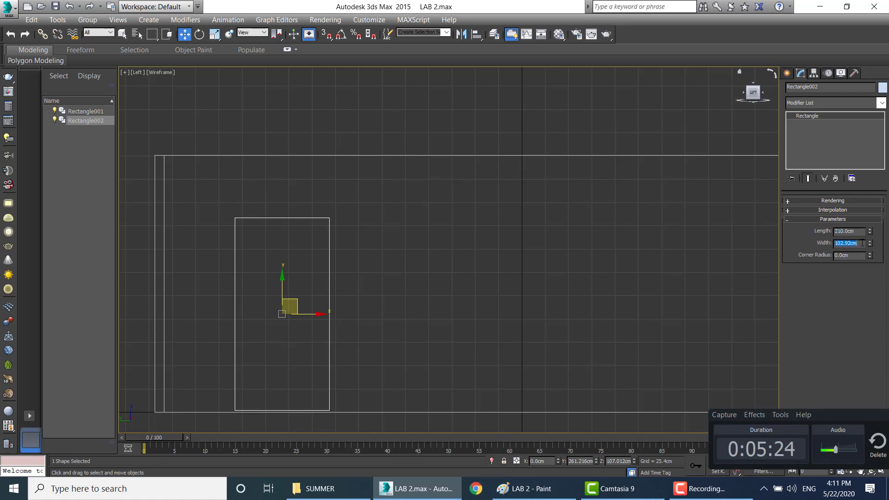
type("110")
key("Return")
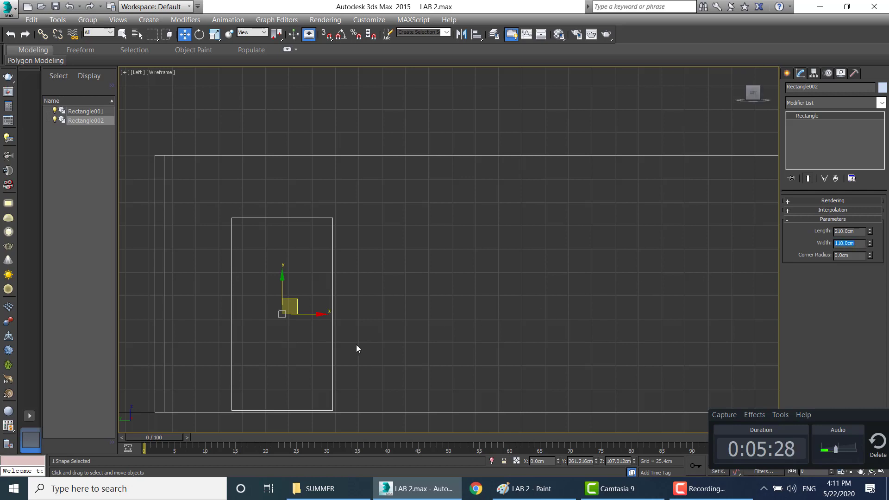
Step: Reframe the Perspective view and select the new Rectangle002
key("alt+w")
left_click(574, 327)
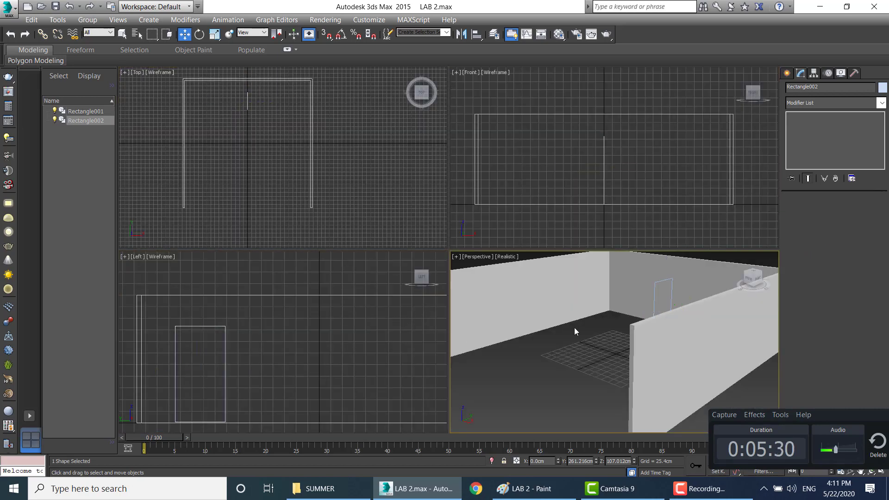
key("alt+w")
scroll(600, 258, "up", 3)
middle_click_drag(600, 258, 482, 258)
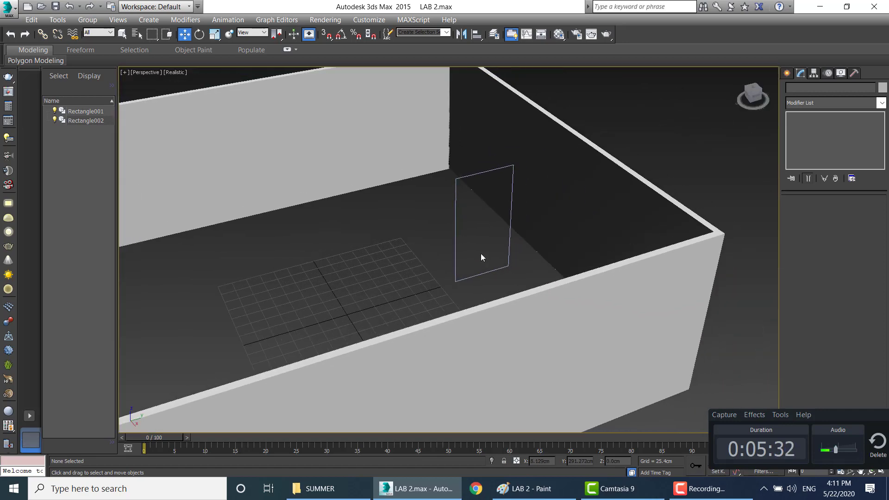
left_click(454, 231)
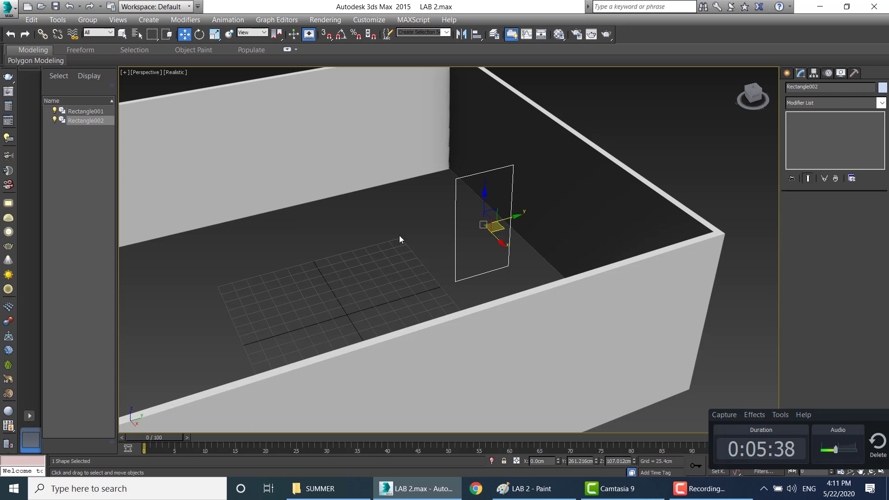
Step: Hide Rectangle001 and convert Rectangle002 to an Editable Spline
left_click(593, 161)
right_click(595, 166)
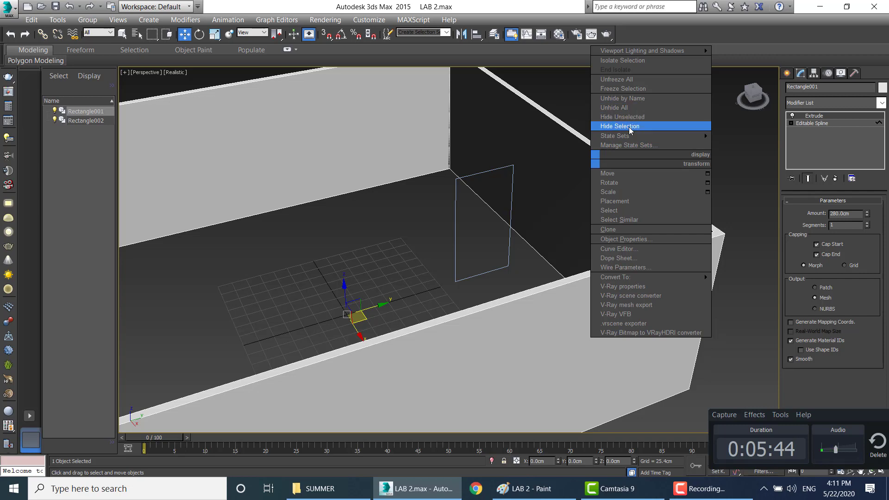
left_click(630, 131)
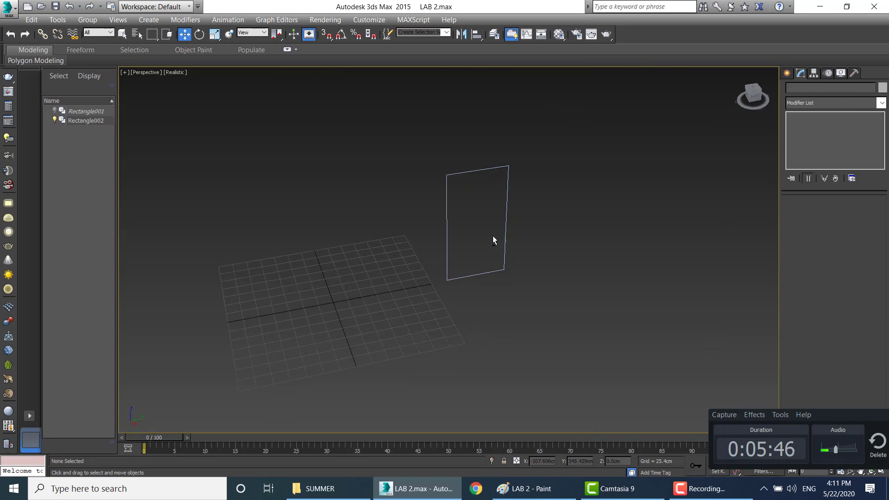
mouse_move(492, 235)
middle_mouse_down()
mouse_move(517, 195)
mouse_move(455, 190)
middle_mouse_up()
scroll(455, 189, "up", 3)
left_click_drag(384, 211, 408, 198)
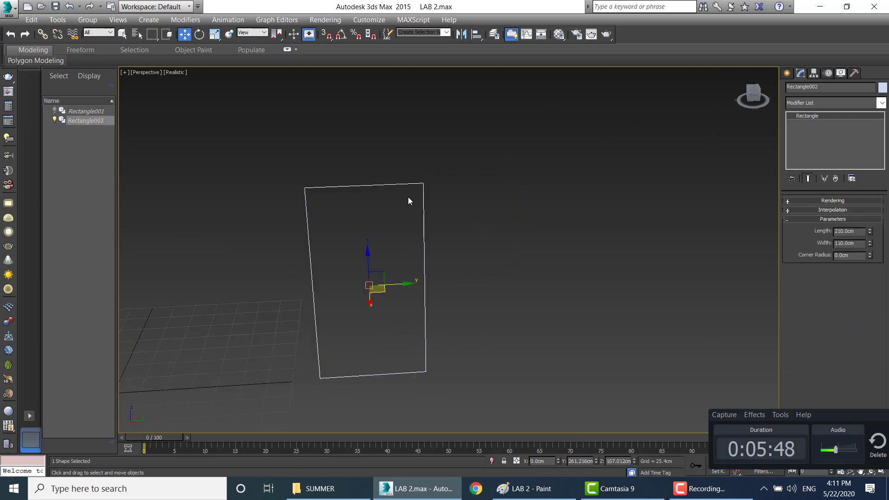
right_click(422, 234)
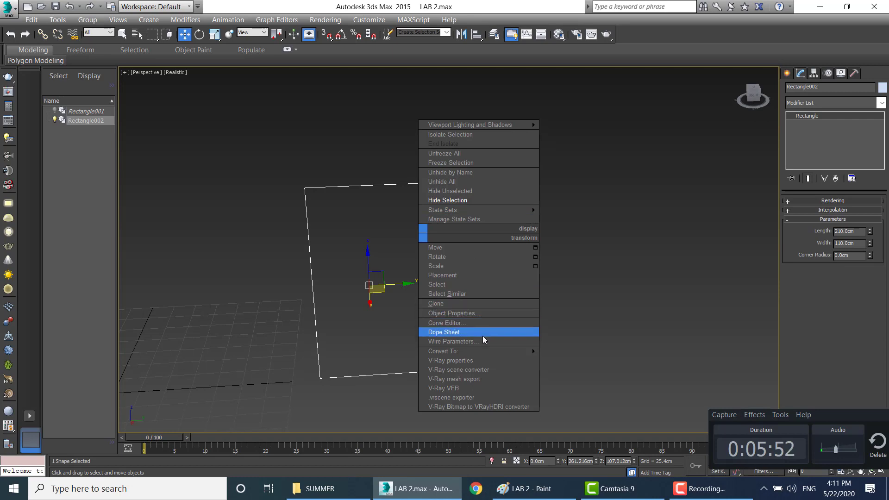
mouse_move(477, 350)
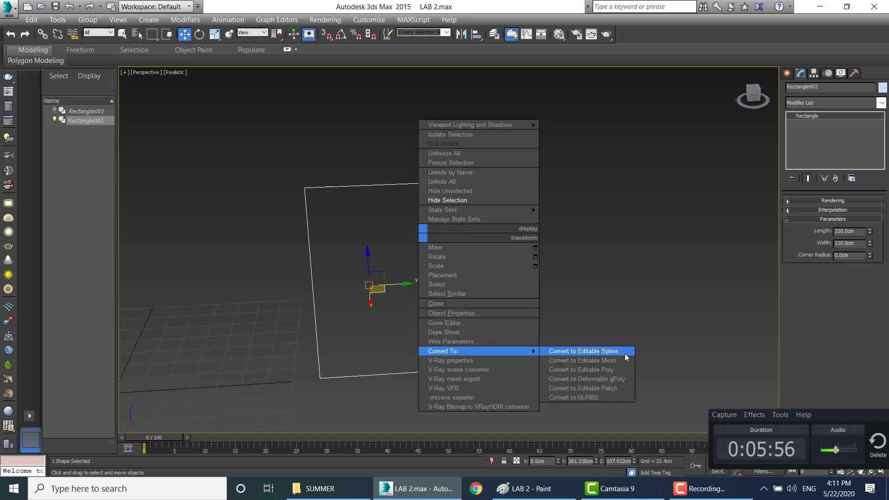
left_click(625, 353)
Step: Compare with the reference image and centre the spline in an enlarged Left view
key("alt+Tab")
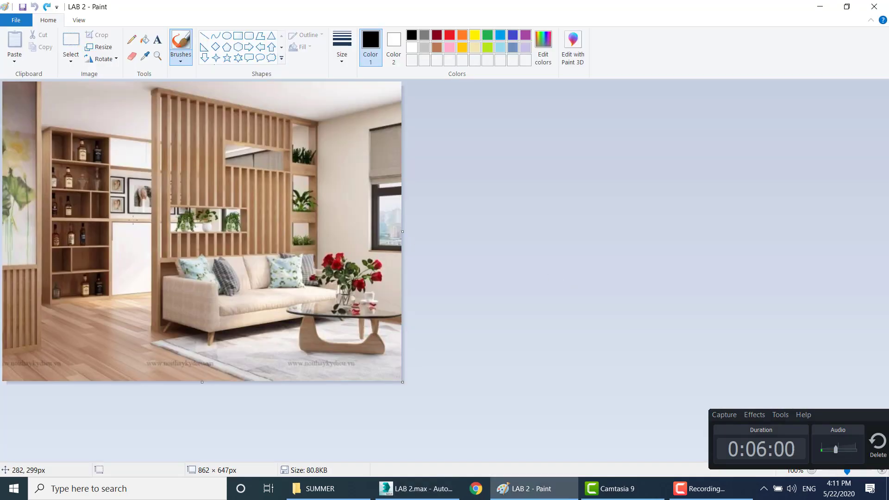
key("alt+Tab")
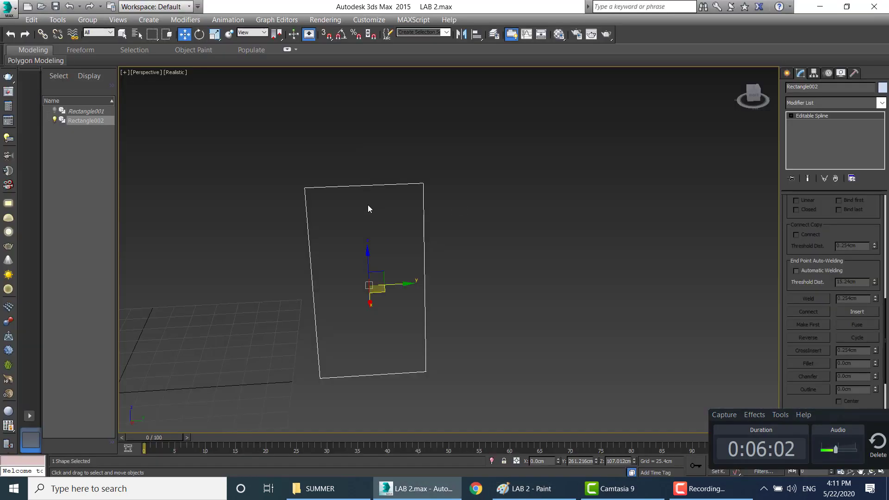
key("alt+Tab")
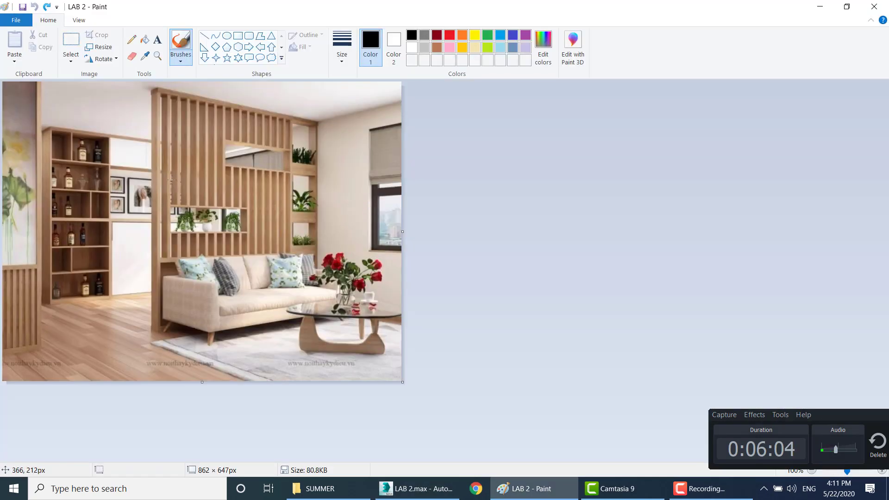
key("alt+Tab")
key("alt+w")
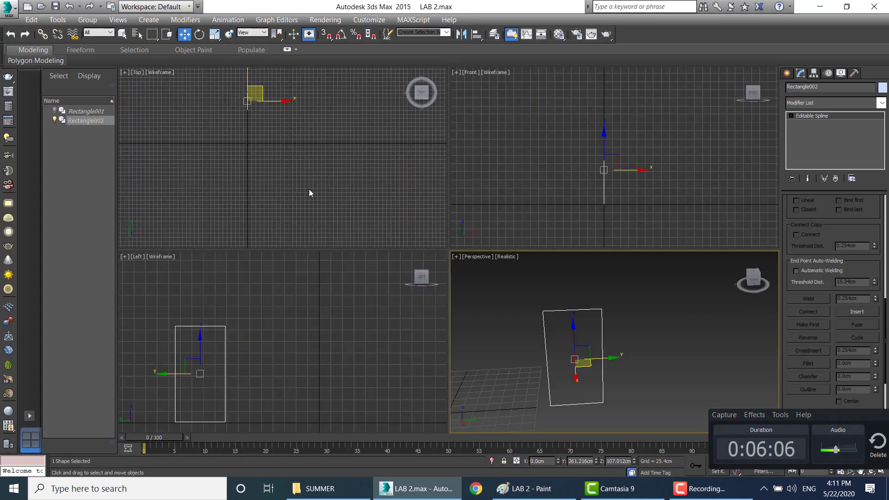
middle_click_drag(317, 283, 342, 277)
key("alt+w")
scroll(434, 253, "up", 2)
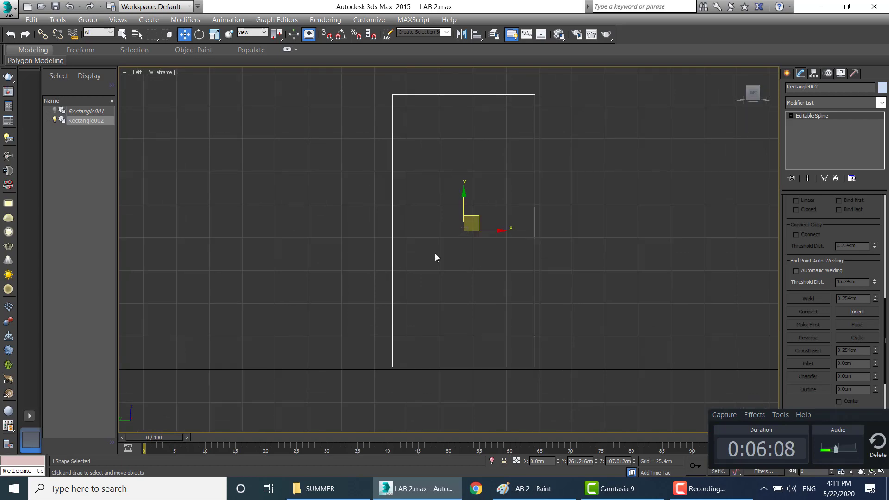
middle_click_drag(484, 231, 450, 246)
key("alt+Tab")
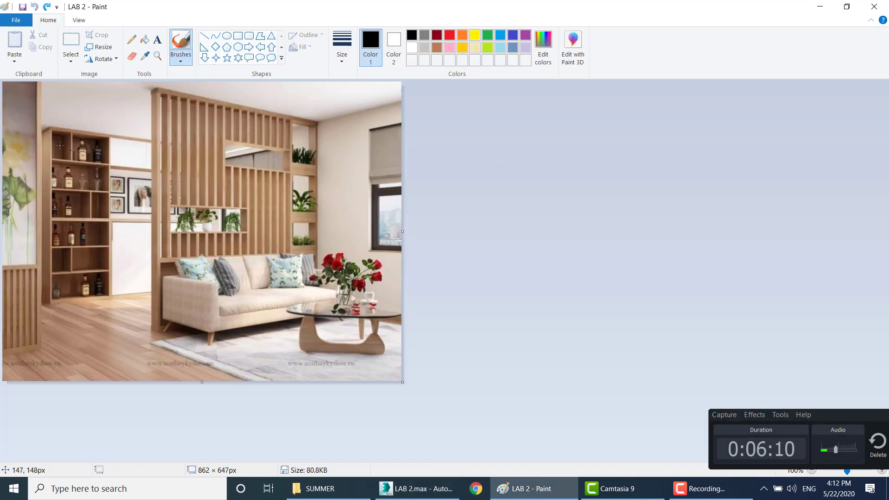
key("alt+Tab")
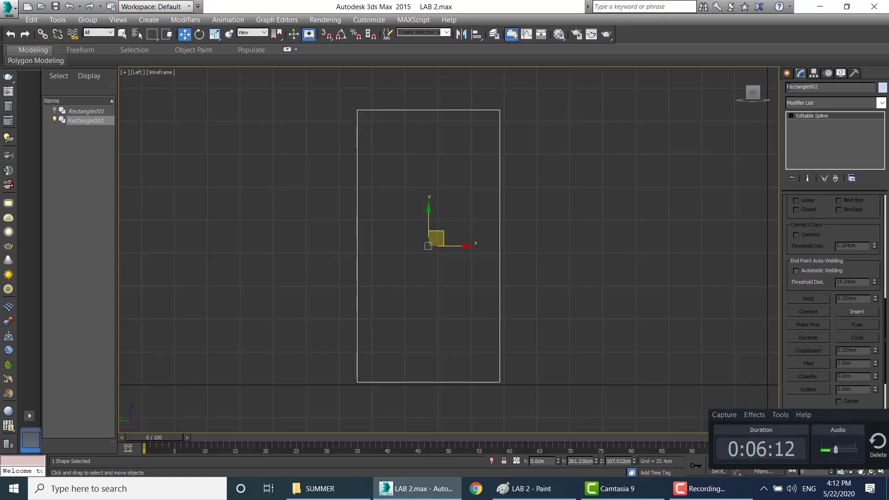
Step: Draw two rectangles side by side at the top of the frame
left_click(791, 72)
left_click(847, 152)
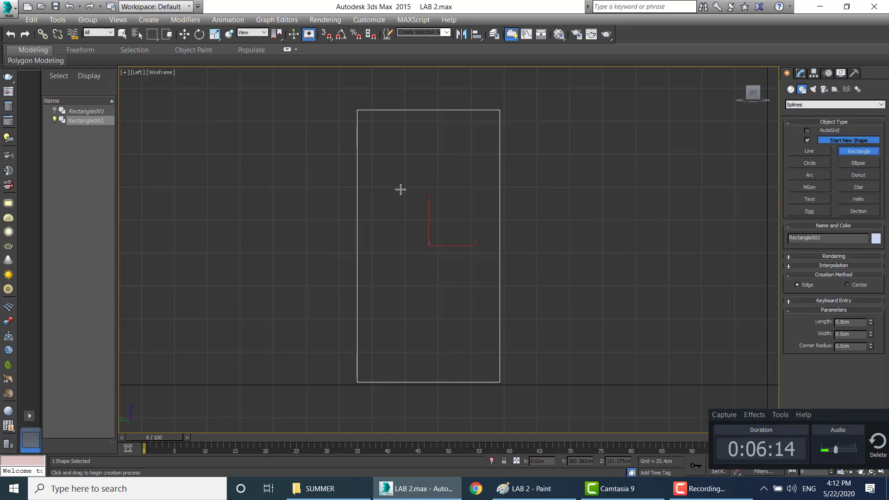
scroll(349, 262, "up", 2)
scroll(352, 250, "up", 2)
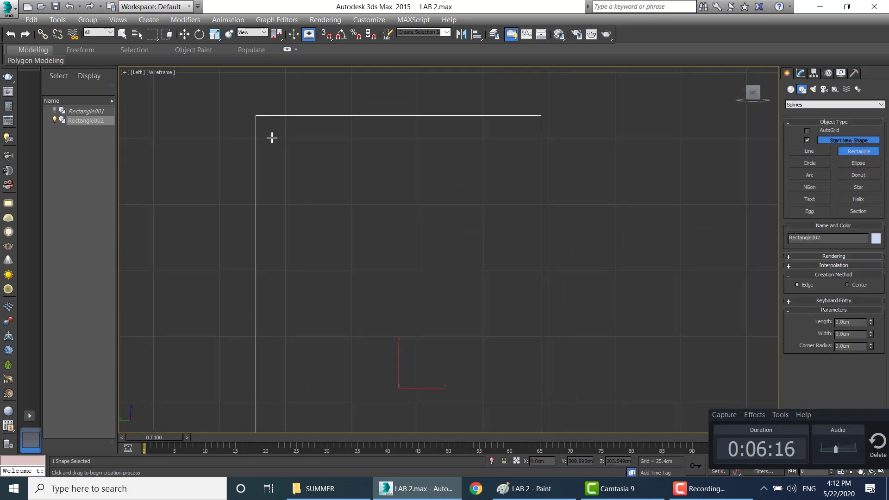
left_click_drag(264, 122, 353, 270)
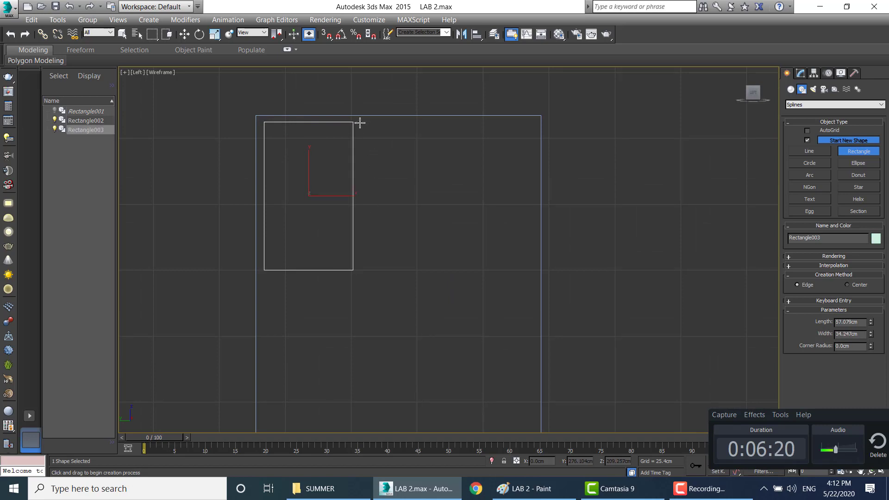
mouse_move(360, 123)
left_mouse_down()
mouse_move(483, 194)
mouse_move(532, 269)
left_mouse_up()
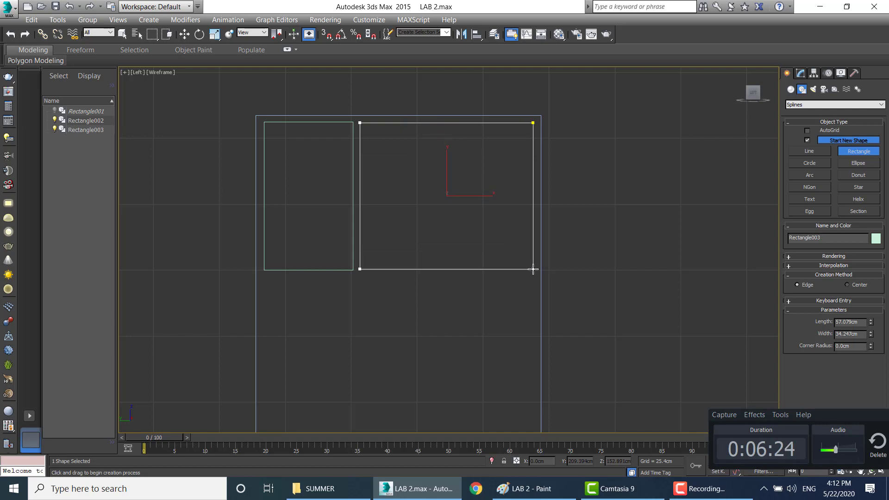
left_click_drag(533, 269, 533, 269)
Step: Draw a wide rectangle beneath the top pair and reframe all three
middle_click_drag(426, 308, 417, 217)
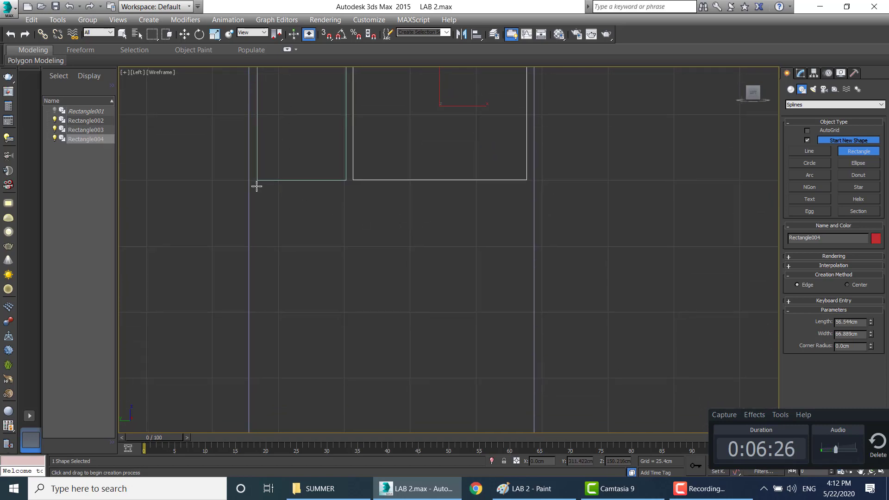
left_click_drag(256, 187, 526, 291)
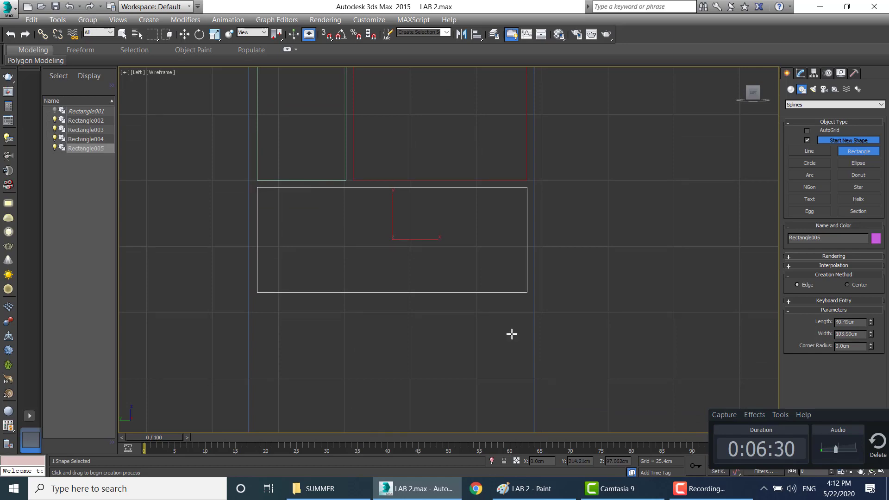
middle_click_drag(512, 333, 491, 197)
key("alt+Tab")
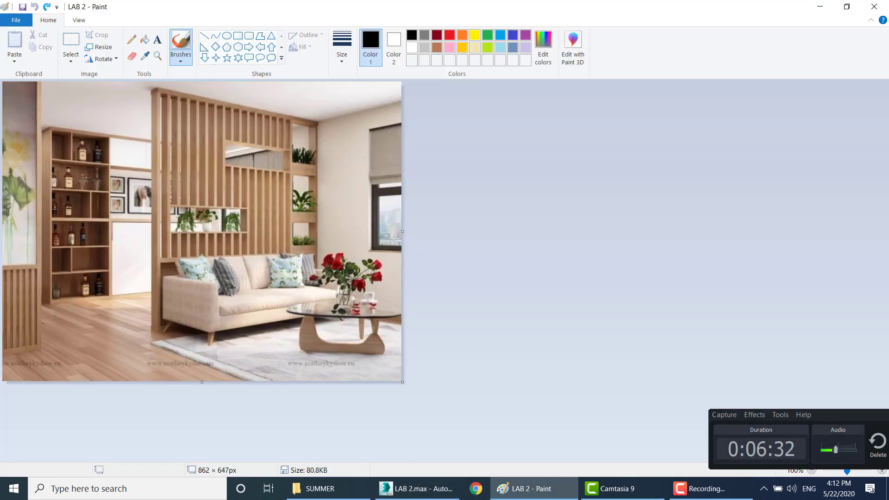
key("alt+Tab")
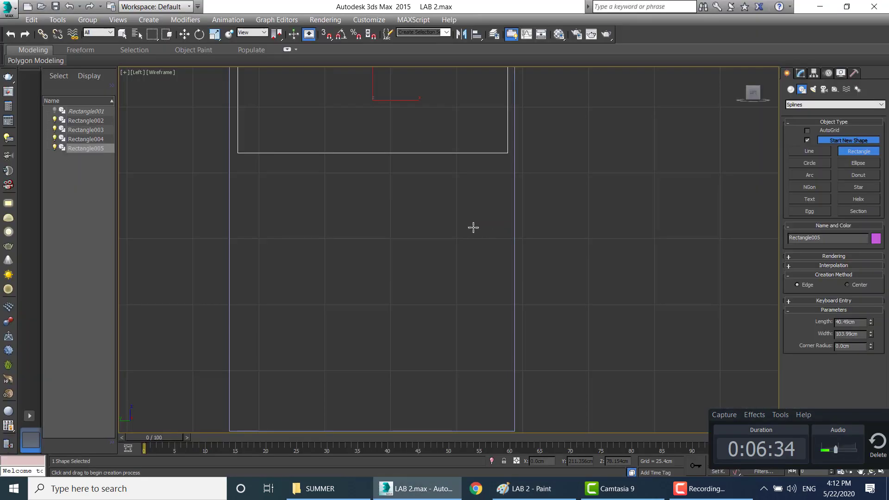
middle_click_drag(294, 162, 252, 256)
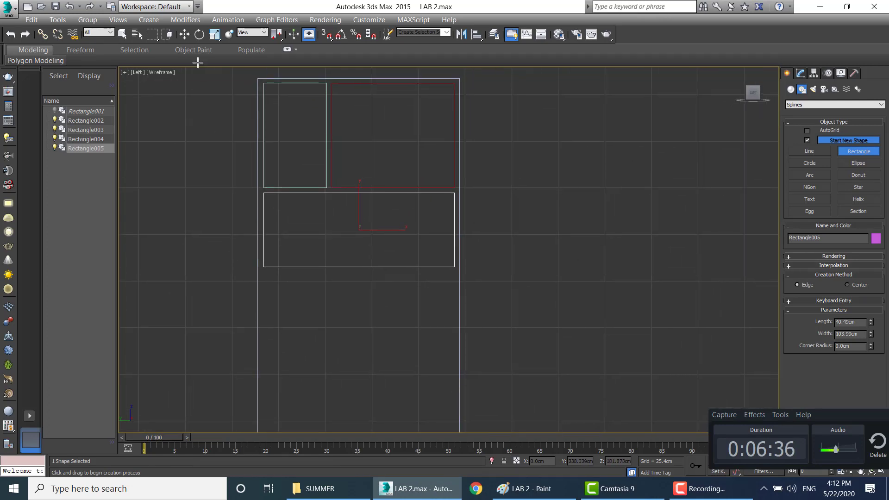
left_click(189, 38)
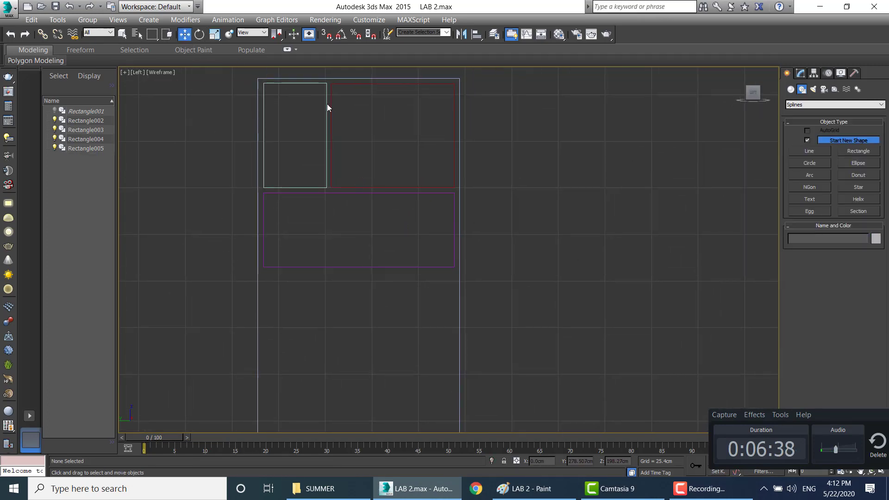
Step: Shift-copy the top rectangle pair to the frame's bottom, mirror on X, and slide right
left_click(329, 104)
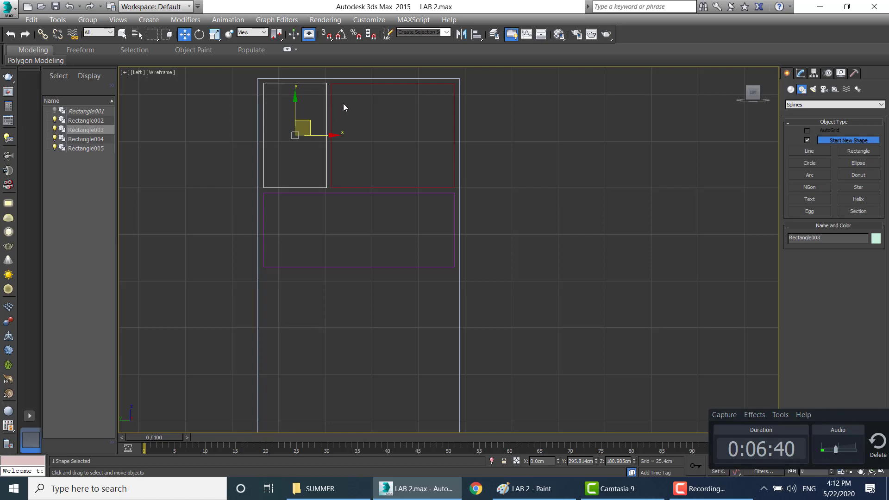
left_click_drag(347, 100, 305, 131)
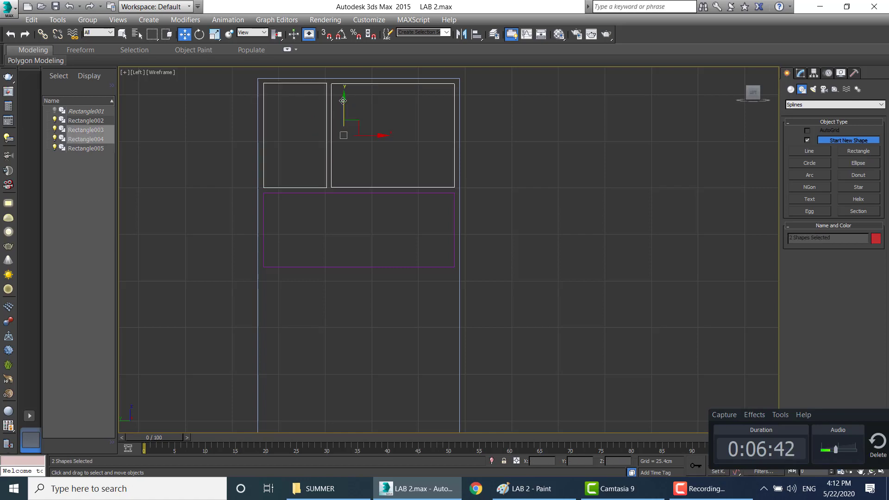
left_click_drag(345, 100, 338, 293, "shift")
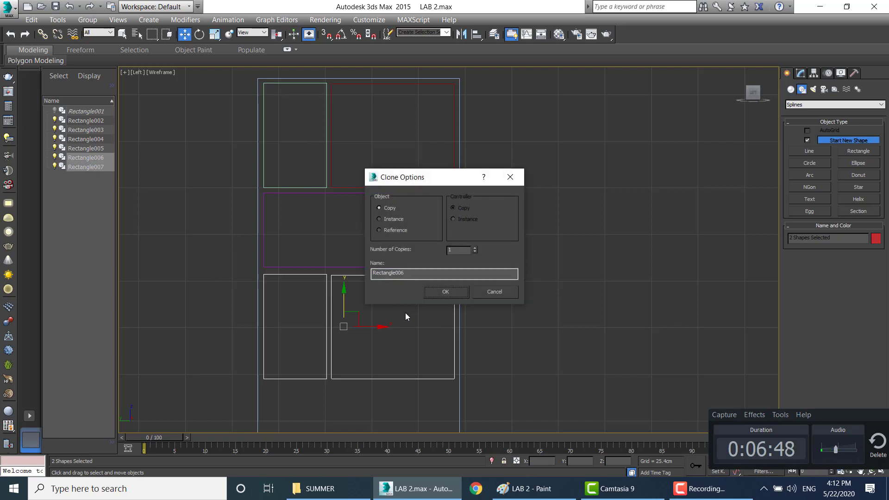
left_click(446, 292)
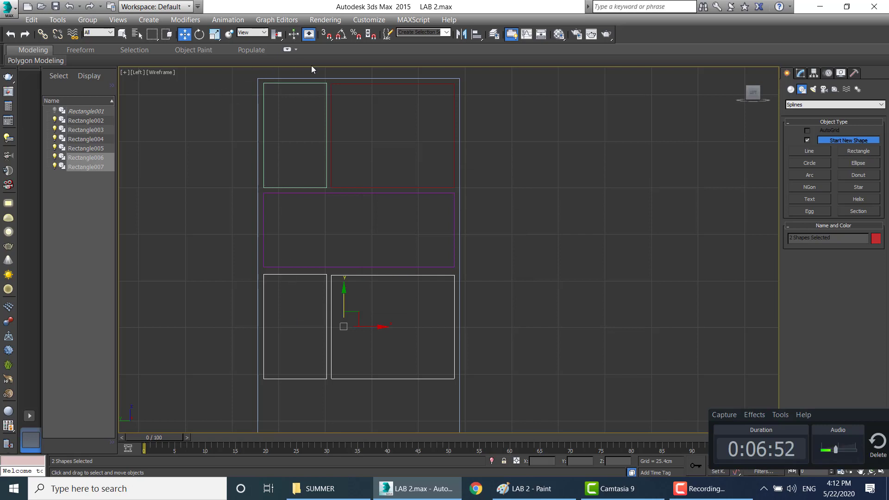
left_click(463, 34)
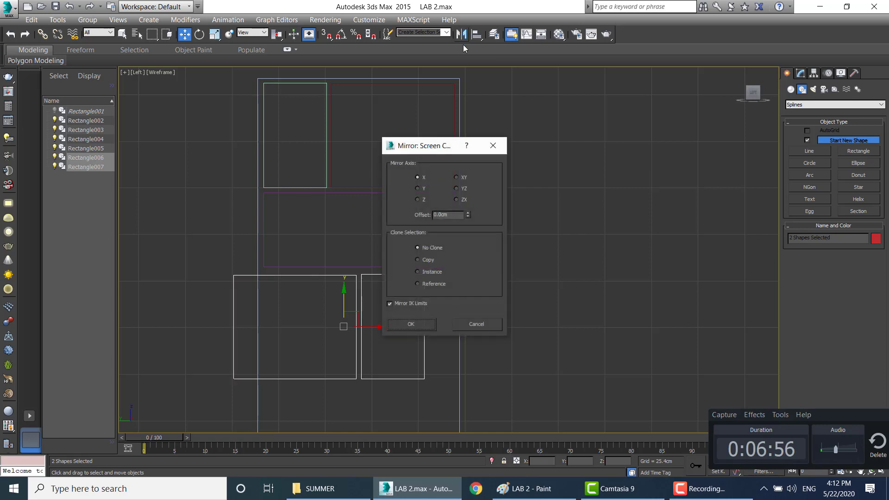
left_click(415, 323)
left_click_drag(381, 328, 407, 328)
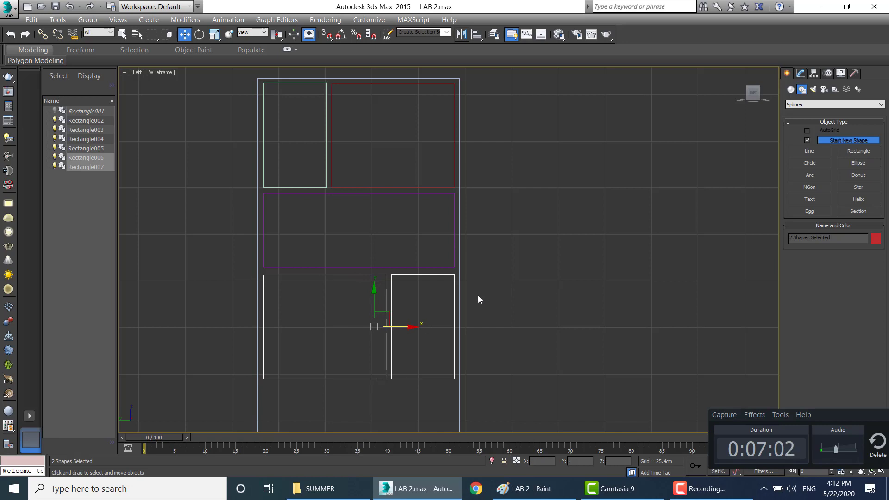
middle_click_drag(478, 295, 486, 161)
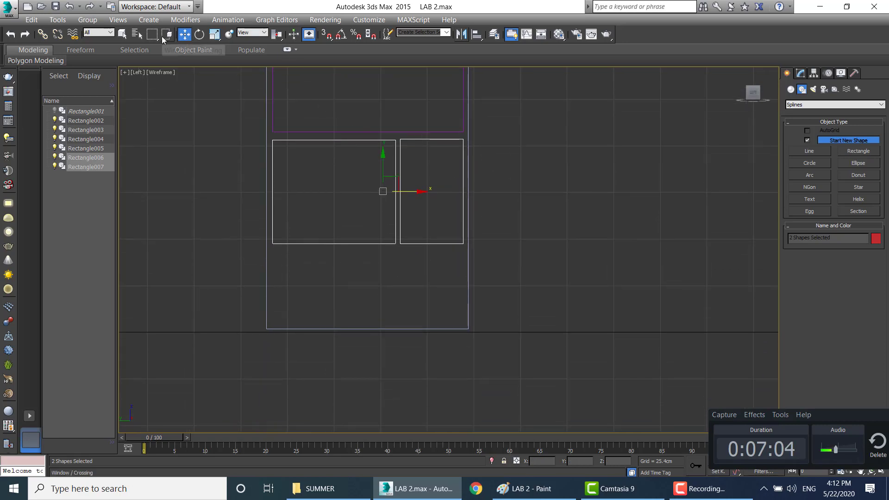
Step: Draw Rectangle008 as the bottom compartment inside the frame
left_click(868, 151)
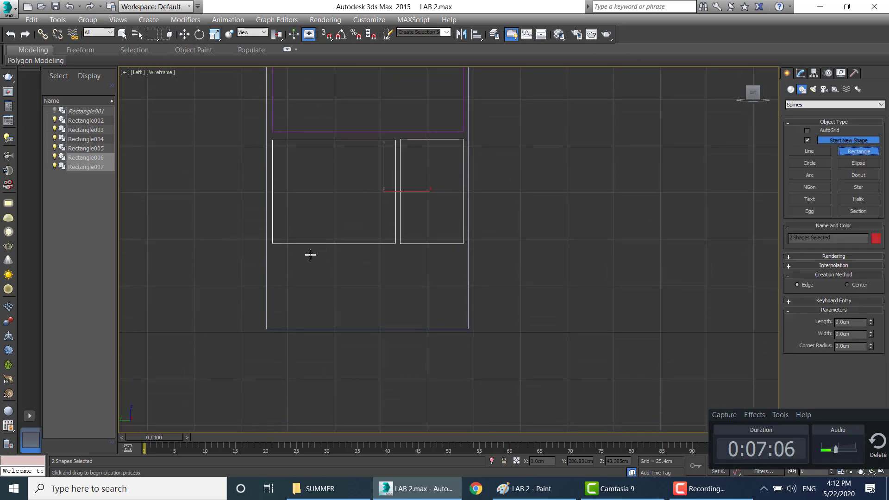
mouse_move(275, 250)
left_mouse_down()
mouse_move(436, 325)
mouse_move(460, 320)
left_mouse_up()
key("alt+w")
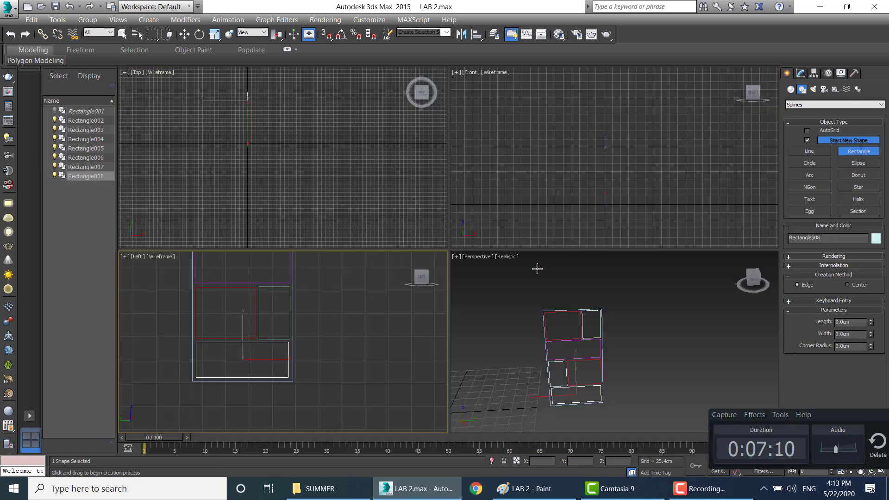
mouse_move(536, 265)
middle_mouse_down("alt")
mouse_move(480, 341)
mouse_move(500, 321)
mouse_move(462, 321)
mouse_move(557, 213)
mouse_move(466, 268)
mouse_move(427, 310)
mouse_move(486, 272)
middle_mouse_up("alt")
key("alt+w")
scroll(427, 310, "up", 3)
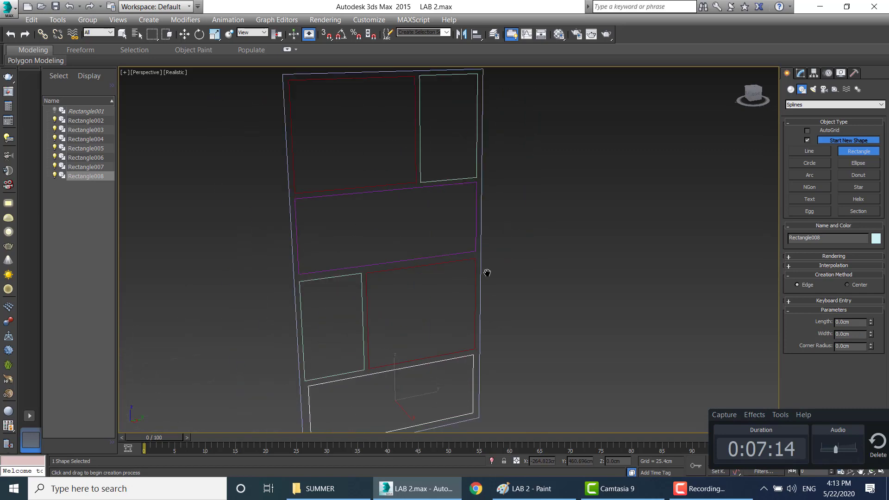
Step: Deselect it, frame the whole shelf layout, and select outer frame Rectangle002
left_click(185, 35)
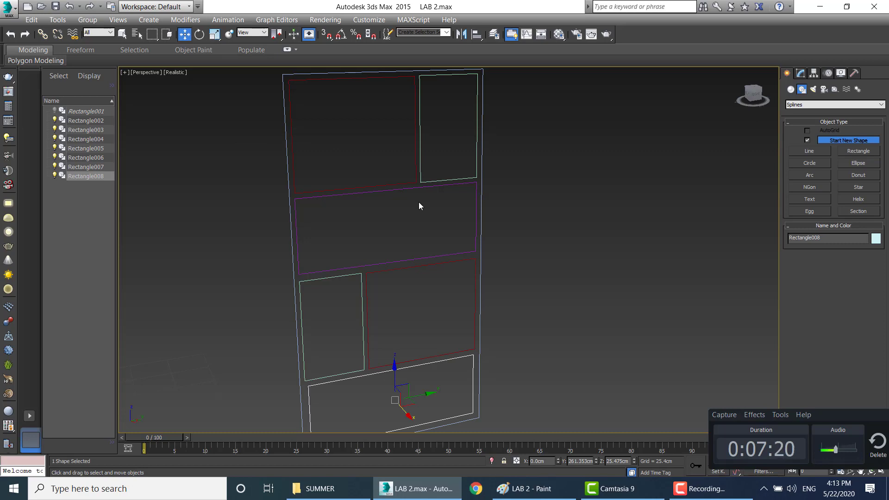
left_click(543, 185)
scroll(391, 254, "down", 5)
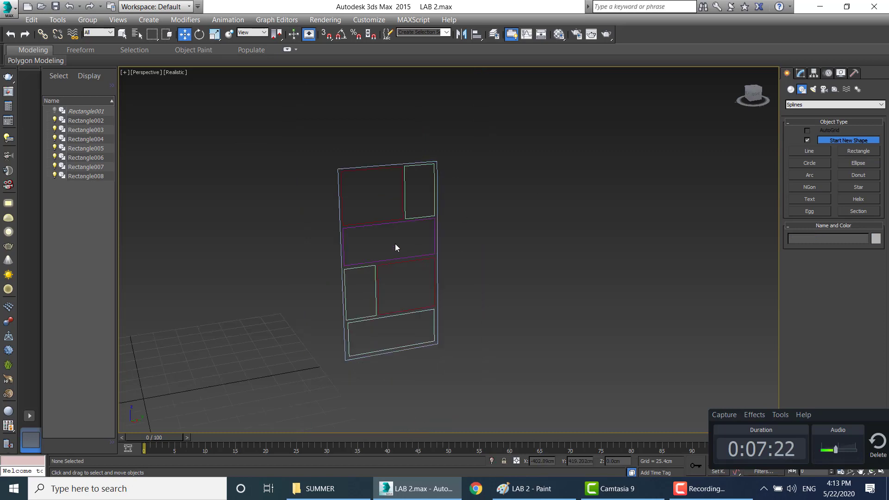
middle_click_drag(394, 246, 385, 255)
scroll(385, 254, "up", 4)
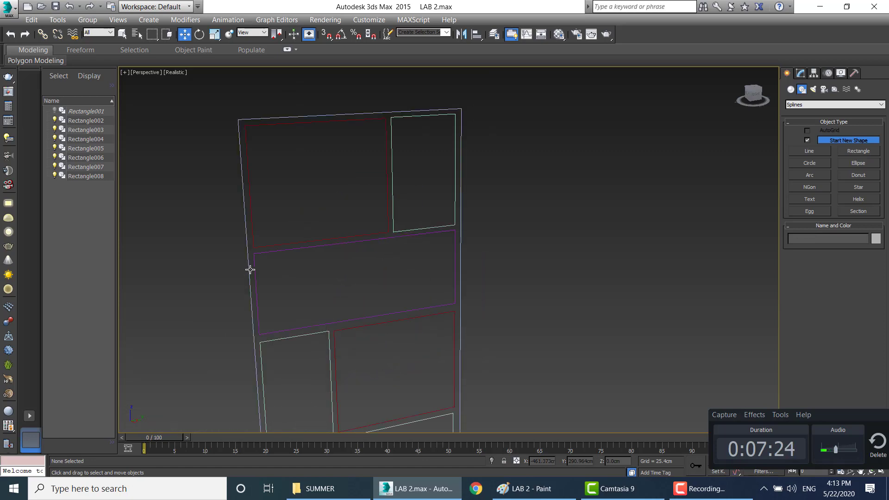
left_click(247, 271)
Step: Scroll through Rectangle002's Editable Spline rollouts in the Modify panel
left_click(800, 73)
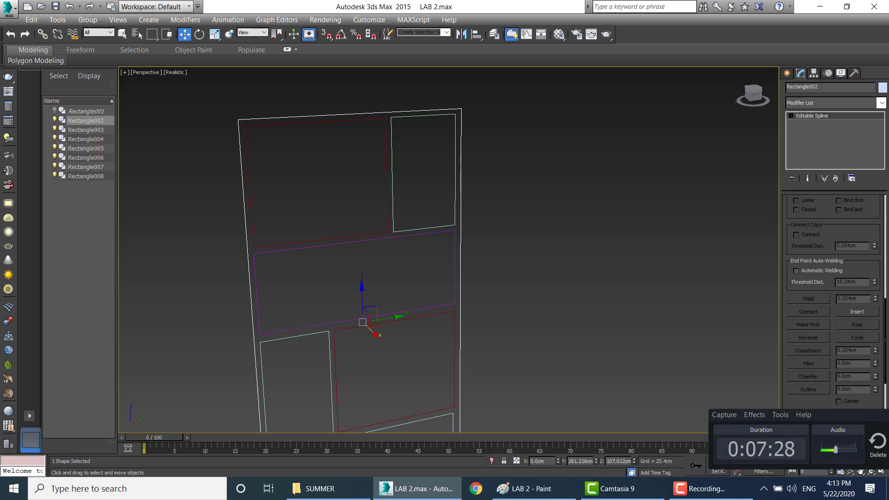
scroll(873, 247, "down", 2)
scroll(868, 268, "down", 2)
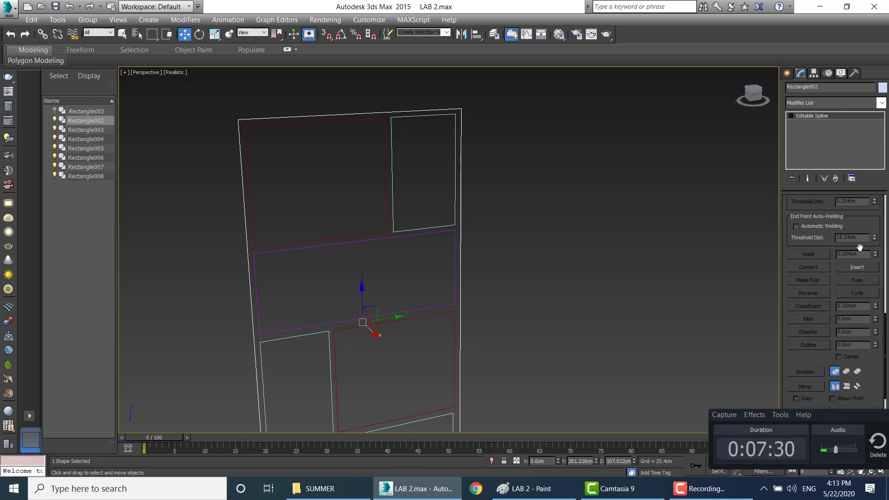
scroll(863, 292, "down", 1)
scroll(858, 312, "down", 2)
scroll(859, 313, "down", 2)
scroll(859, 315, "down", 2)
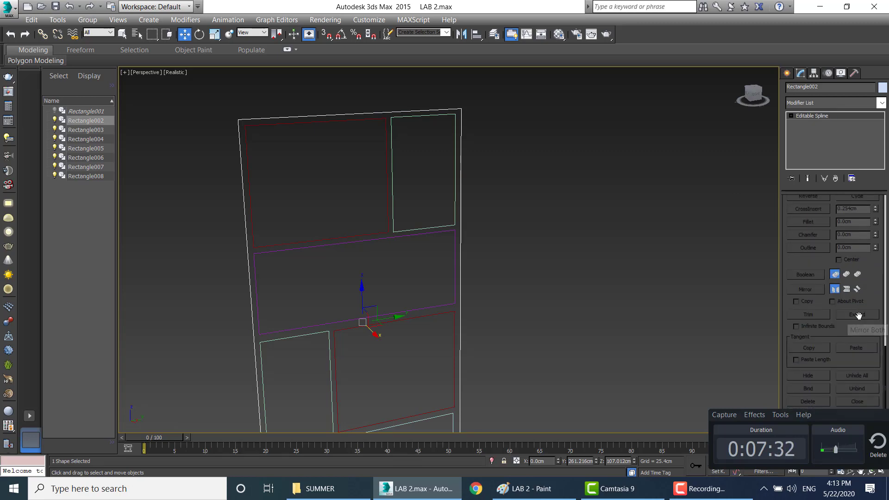
scroll(860, 318, "down", 2)
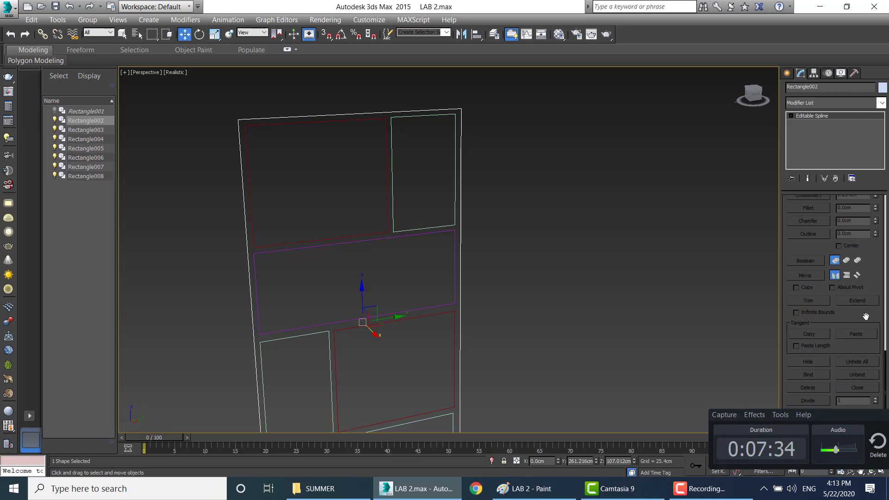
scroll(861, 315, "up", 4)
scroll(869, 316, "up", 4)
scroll(869, 315, "up", 4)
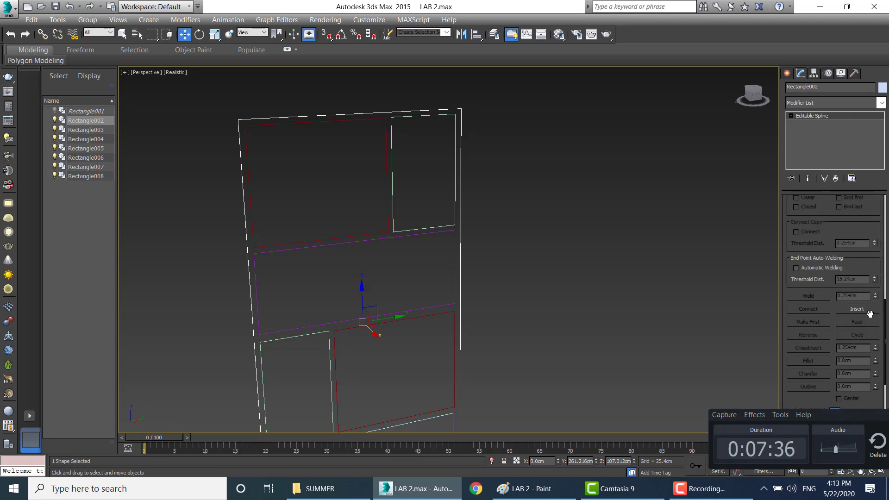
scroll(869, 316, "up", 3)
scroll(870, 314, "up", 4)
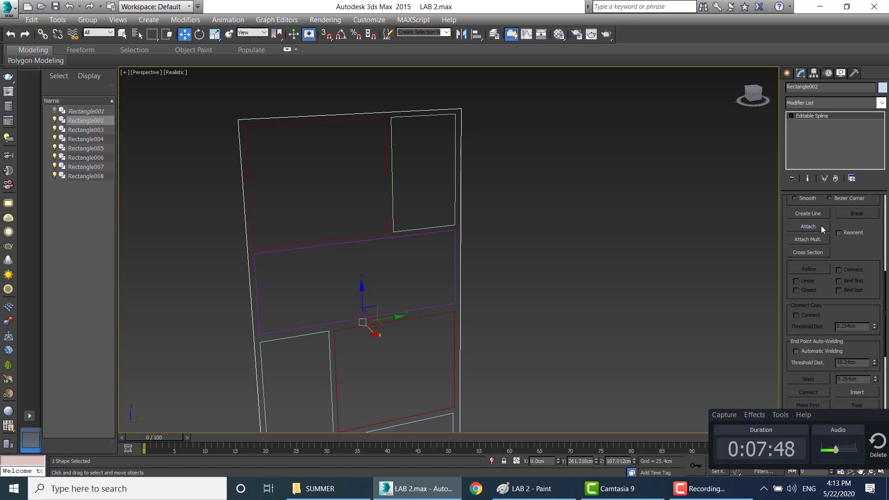
Step: Attach the top, middle, lower and bottom rectangles to Rectangle002
left_click(821, 225)
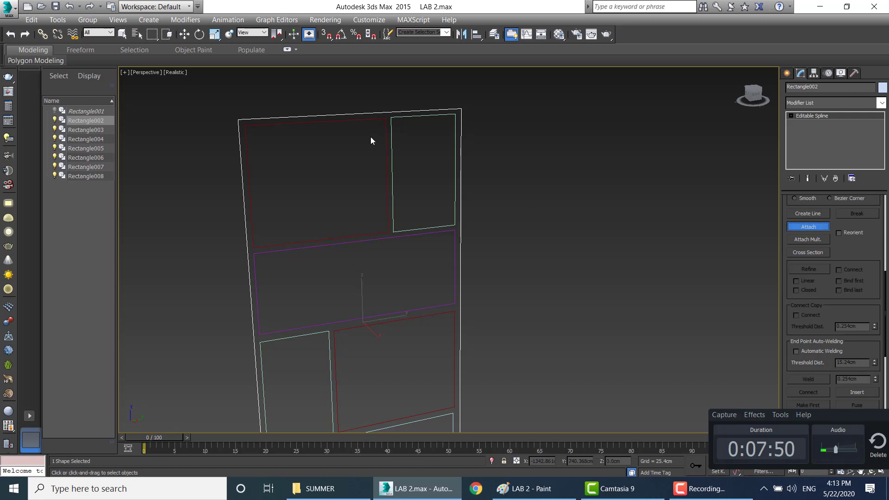
left_click(388, 126)
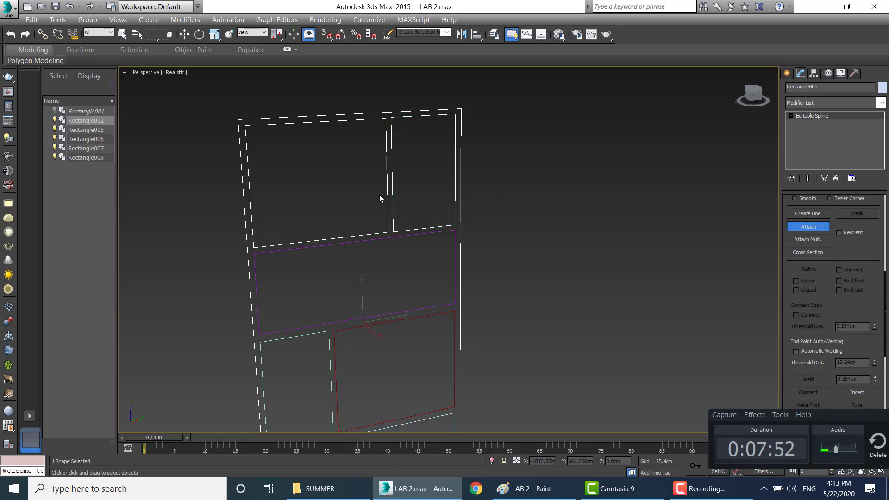
left_click(350, 240)
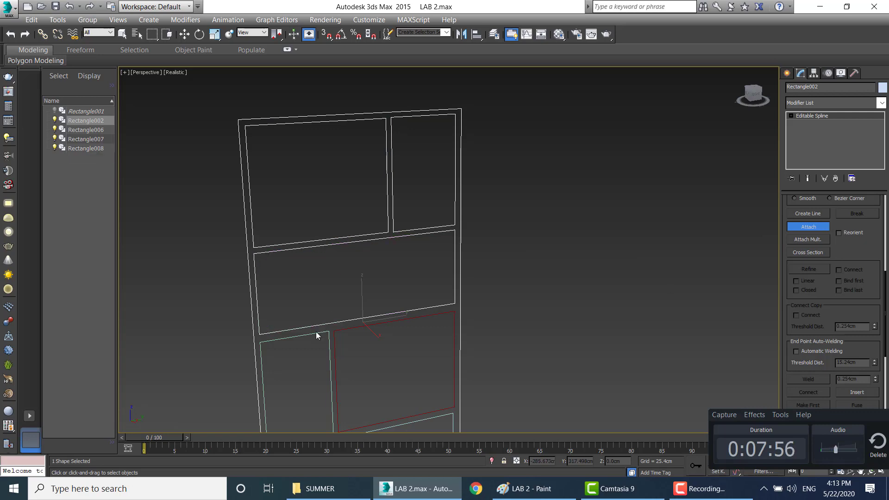
left_click(328, 332)
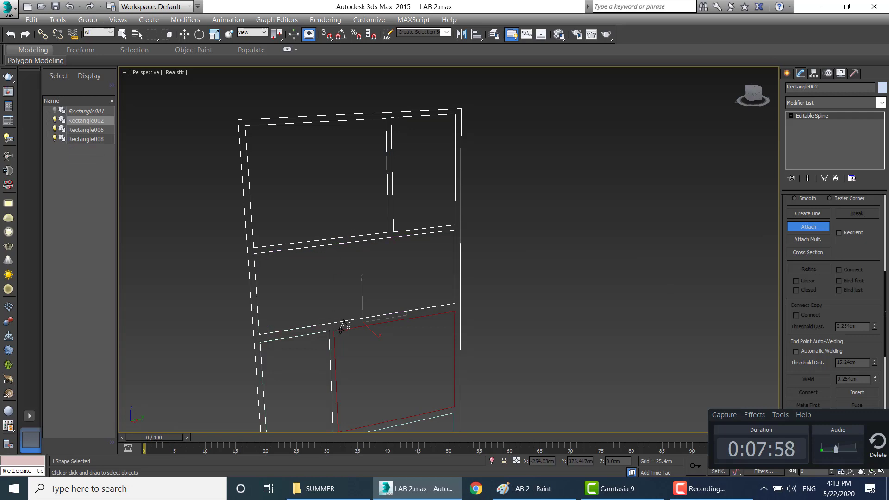
middle_click_drag(416, 334, 376, 246)
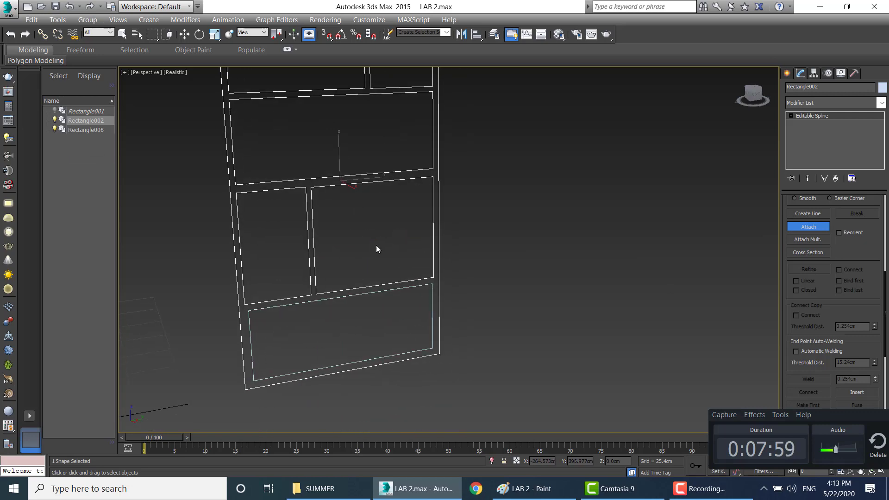
left_click(341, 294)
mouse_move(340, 295)
middle_mouse_down()
mouse_move(488, 260)
mouse_move(370, 282)
middle_mouse_up()
scroll(488, 260, "down", 5)
Step: Return to Select and Move and undo an accidental shift of the outline
left_click(184, 34)
scroll(335, 187, "up", 5)
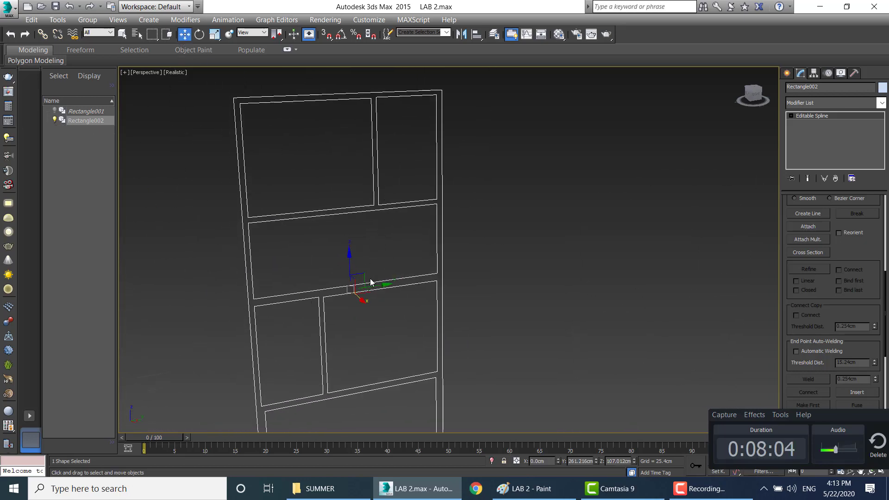
left_click_drag(379, 285, 438, 273)
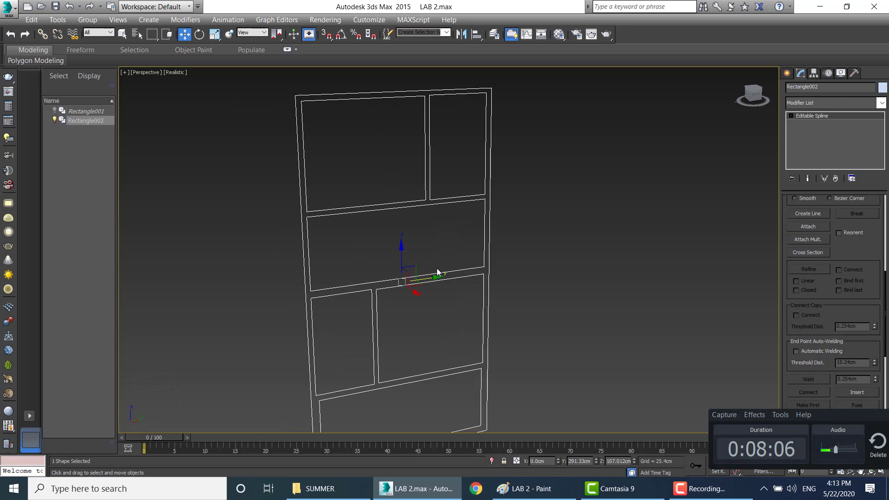
key("ctrl+z")
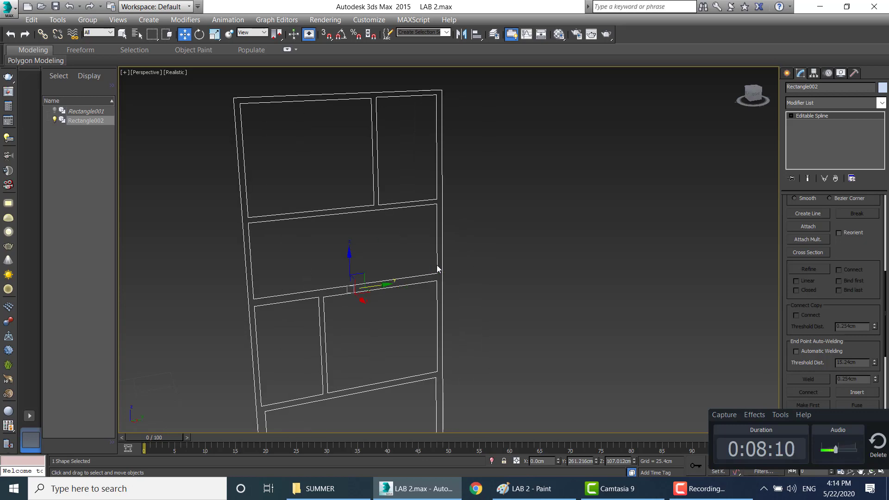
Step: Apply a 280 cm Extrude modifier to Rectangle002 and view the Paint reference photo
left_click(881, 102)
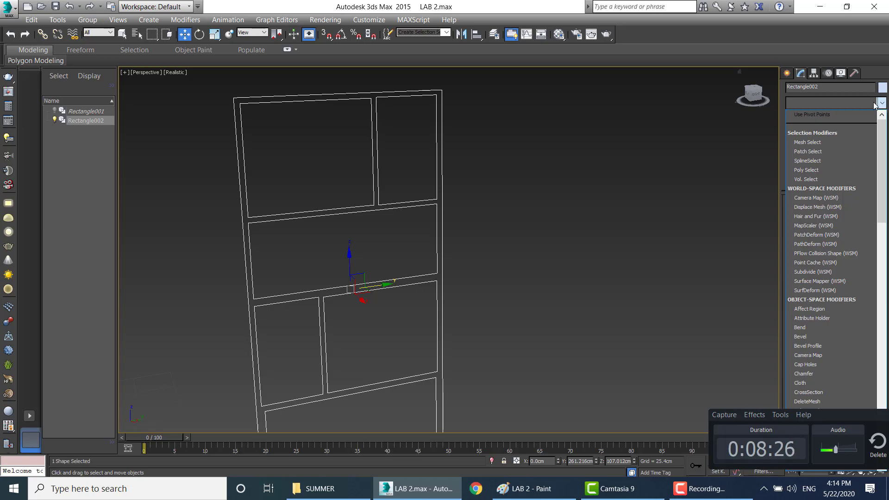
key("e")
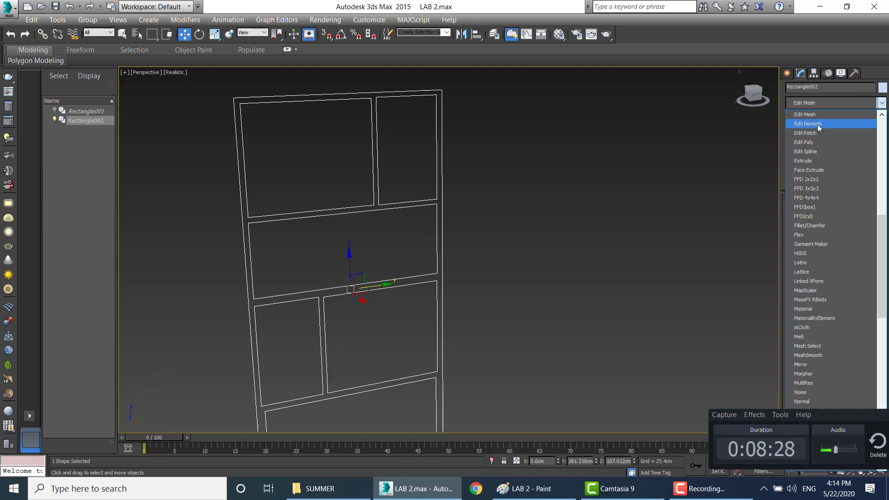
left_click(818, 161)
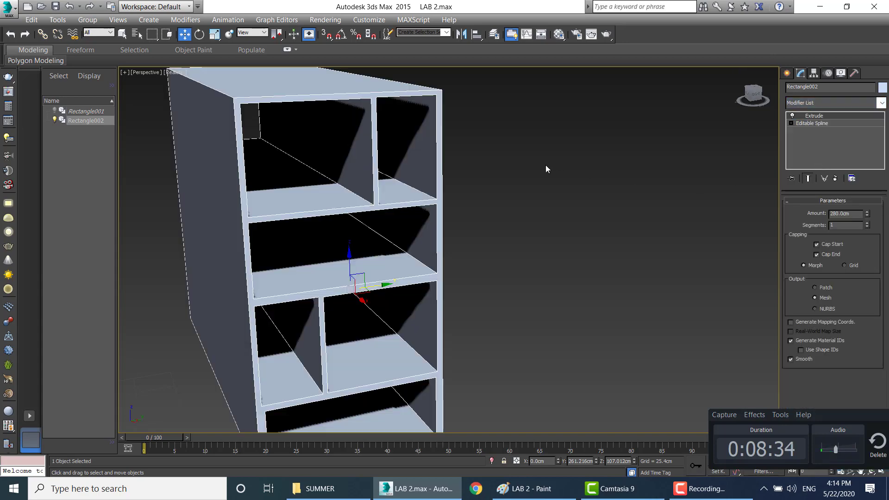
left_click(523, 488)
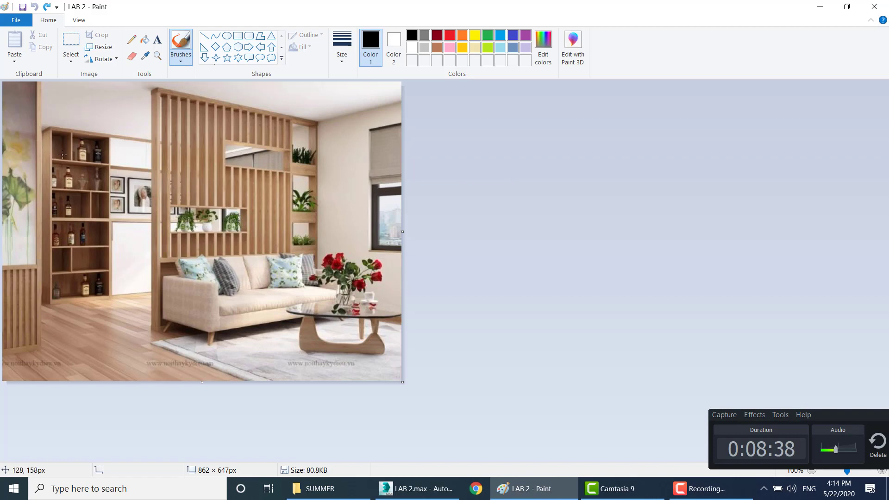
Step: Reduce Rectangle002's Extrude Amount from 280 cm to 45 cm
key("alt+Tab")
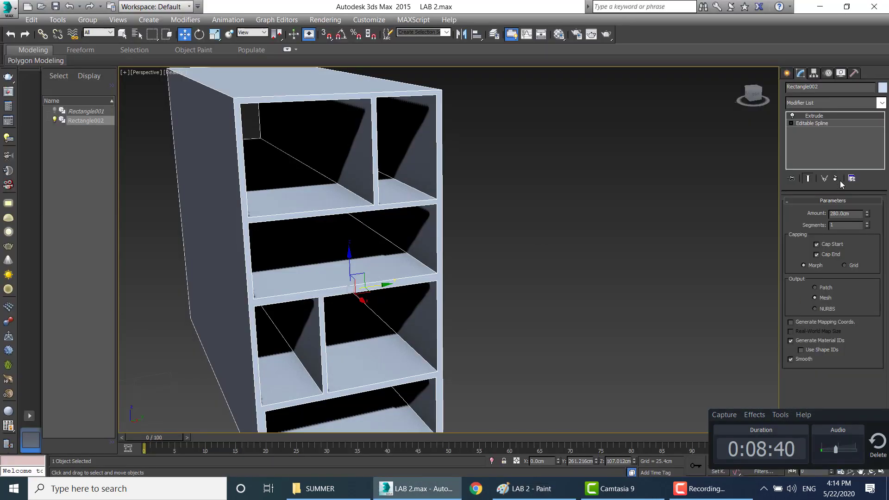
double_click(839, 213)
type("40")
key("Return")
Step: Orbit the scene to inspect the shallower bookshelf and reselect it
left_click(505, 140)
mouse_move(347, 195)
middle_mouse_down()
mouse_move(457, 197)
mouse_move(427, 181)
middle_mouse_up()
scroll(425, 180, "down", 3)
mouse_move(474, 209)
middle_mouse_down("alt")
mouse_move(508, 171)
mouse_move(486, 258)
mouse_move(468, 184)
mouse_move(417, 181)
mouse_move(453, 198)
mouse_move(462, 182)
mouse_move(451, 227)
middle_mouse_up("alt")
left_click(416, 181)
Step: Unhide all objects so the room walls reappear
left_click(588, 160)
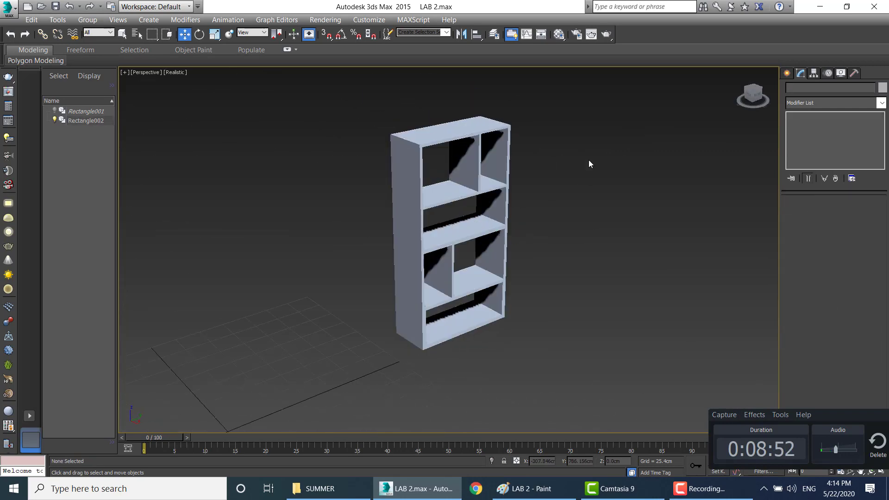
right_click(589, 159)
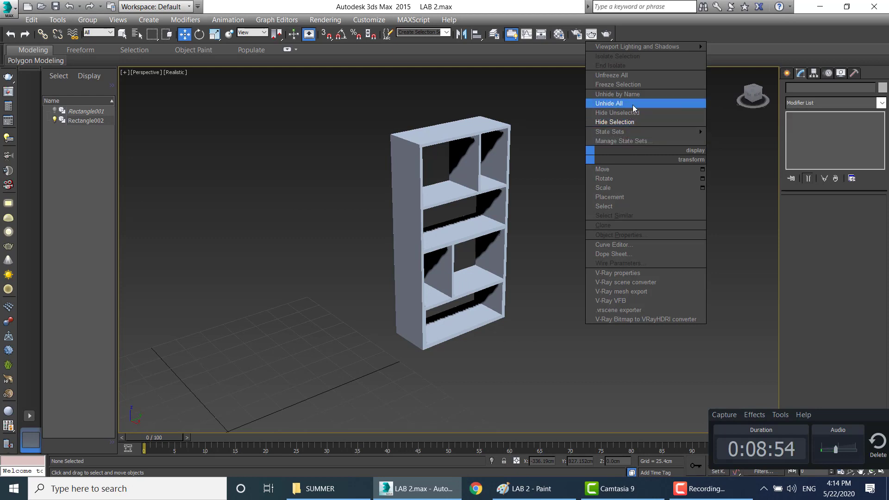
left_click(616, 103)
scroll(457, 202, "down", 2)
Step: Move the bookshelf toward the back wall and slide it along the wall
left_click(458, 202)
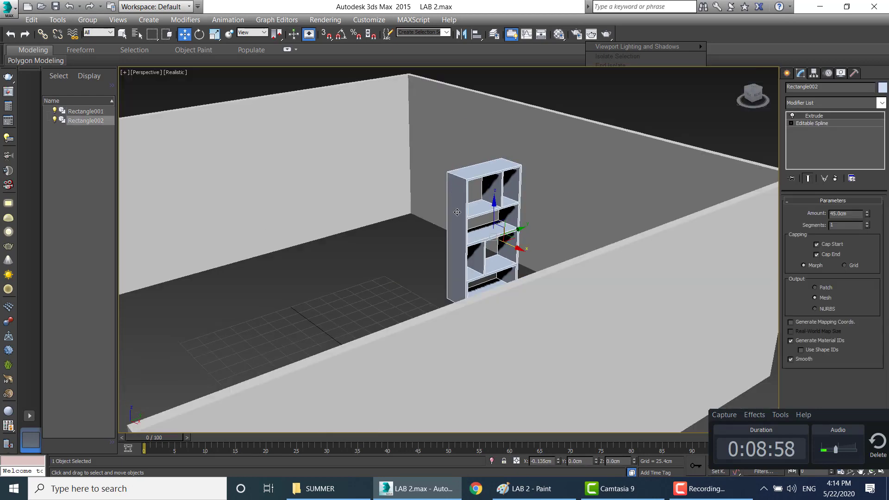
left_click_drag(518, 248, 391, 164)
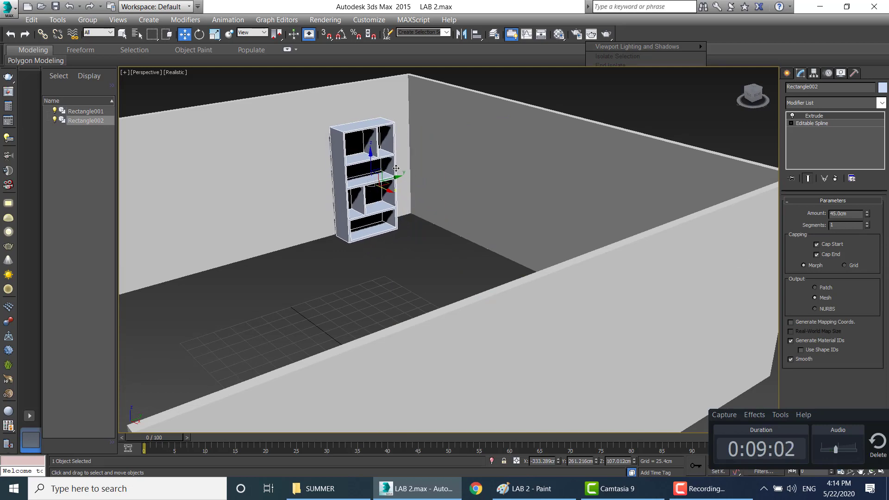
left_click_drag(391, 165, 232, 203)
mouse_move(233, 202)
middle_mouse_down("alt")
mouse_move(397, 167)
mouse_move(417, 191)
mouse_move(369, 183)
middle_mouse_up("alt")
left_click(277, 194)
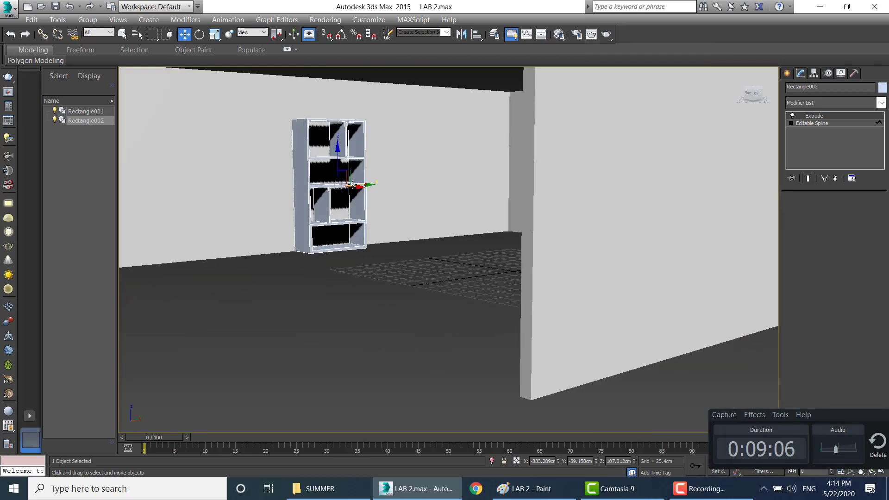
key("z")
key("shift+z")
Step: Push the bookshelf left until it stands flush against the wall, viewed at eye level
left_click(303, 271)
middle_click_drag(302, 271, 381, 304, "alt")
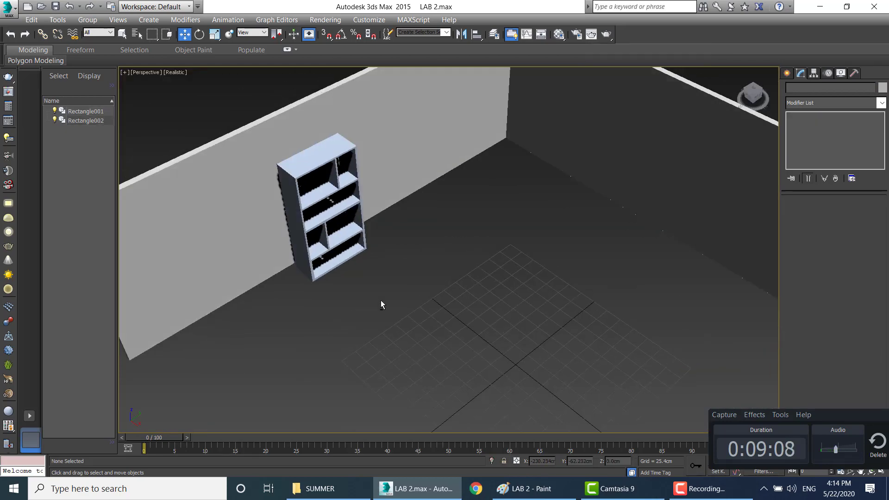
left_click(286, 199)
left_click_drag(364, 201, 268, 254)
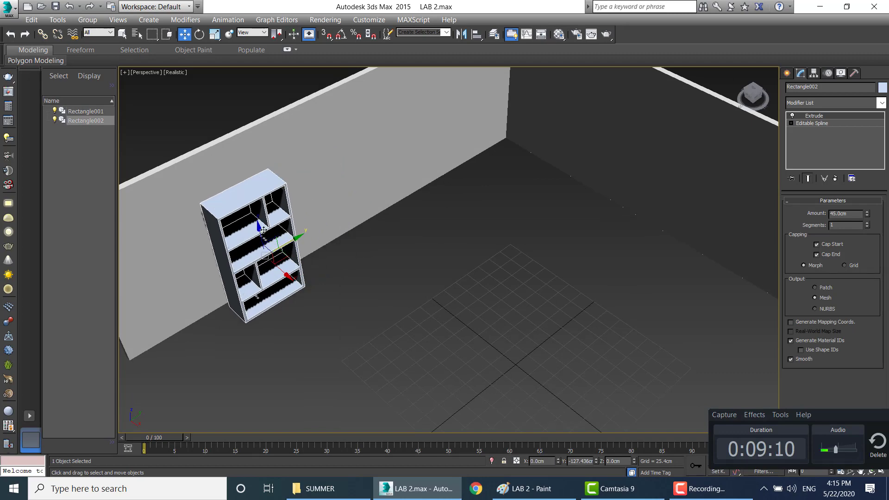
left_click(420, 240)
mouse_move(421, 240)
middle_mouse_down("alt")
mouse_move(434, 208)
mouse_move(383, 229)
mouse_move(581, 193)
mouse_move(401, 227)
middle_mouse_up("alt")
scroll(384, 228, "up", 5)
scroll(581, 193, "down", 5)
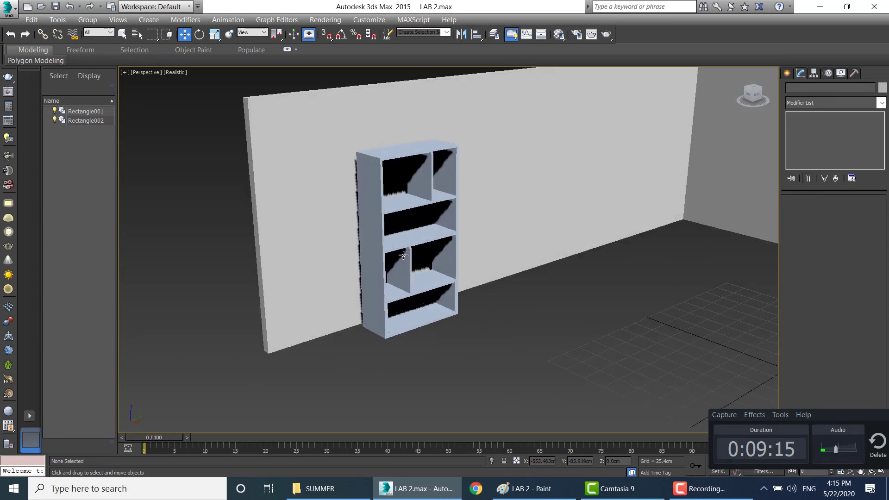
Step: Check the Realistic shading and Perspective view menus, then orbit to face the wall and bookshelf
left_click(176, 73)
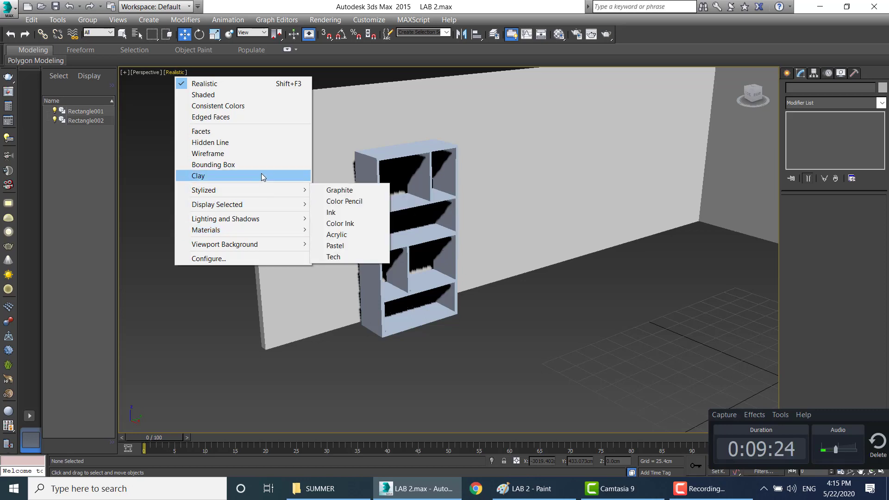
mouse_move(224, 245)
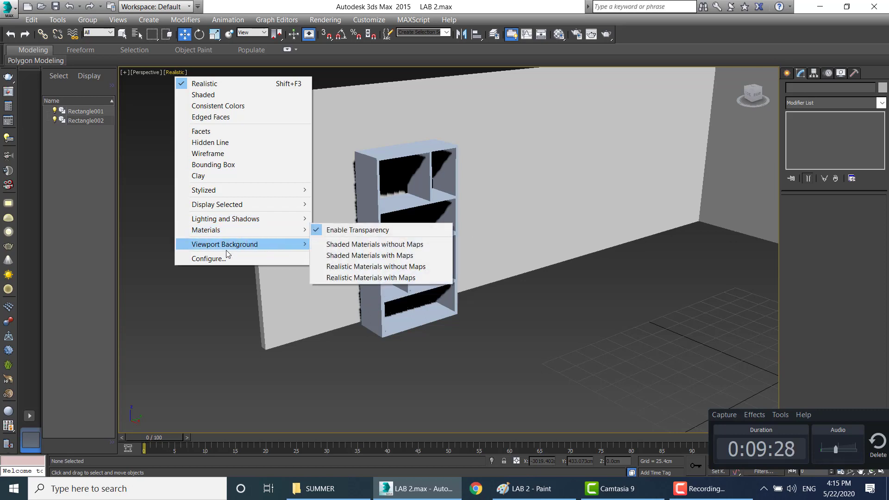
left_click(153, 72)
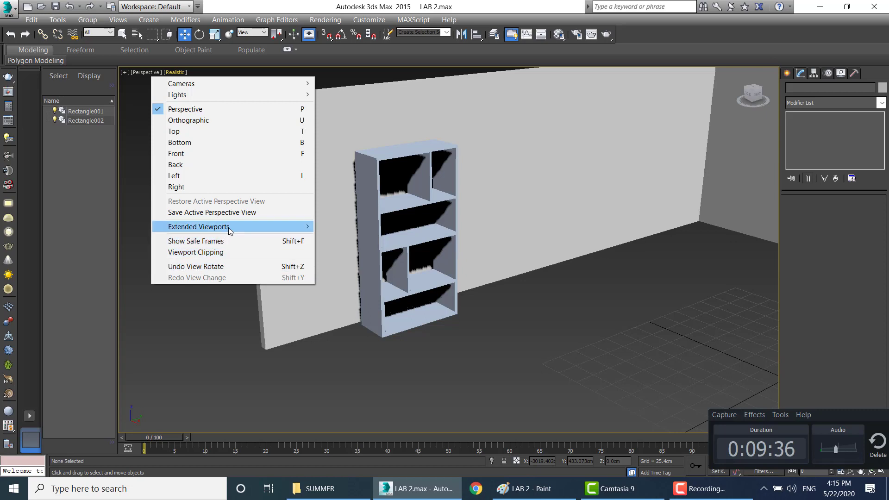
mouse_move(198, 227)
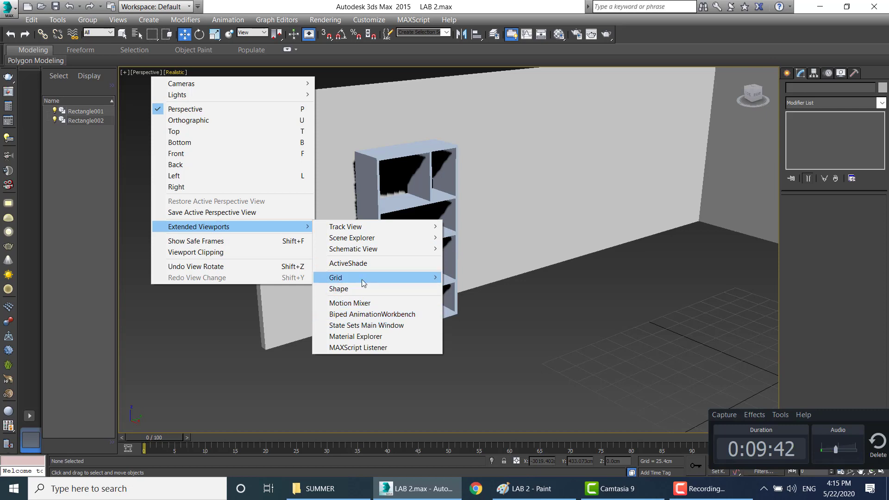
left_click(144, 72)
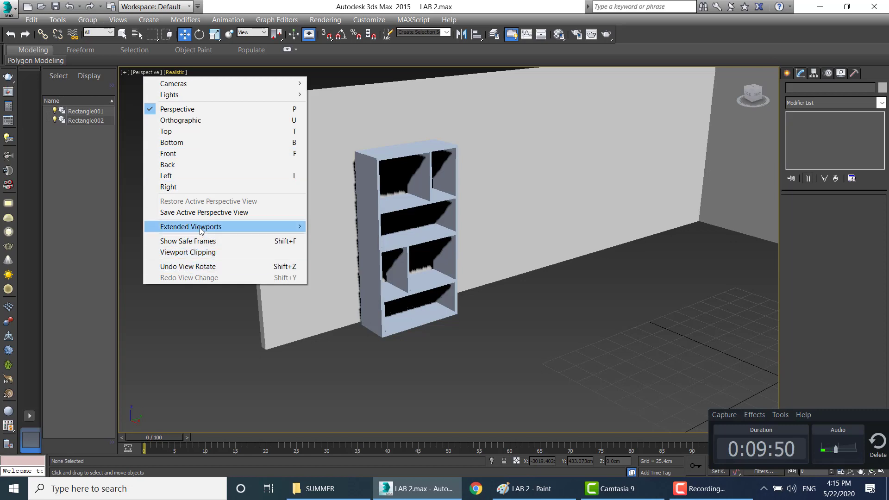
mouse_move(612, 309)
middle_mouse_down("alt")
mouse_move(610, 293)
mouse_move(515, 307)
mouse_move(576, 307)
mouse_move(564, 317)
middle_mouse_up("alt")
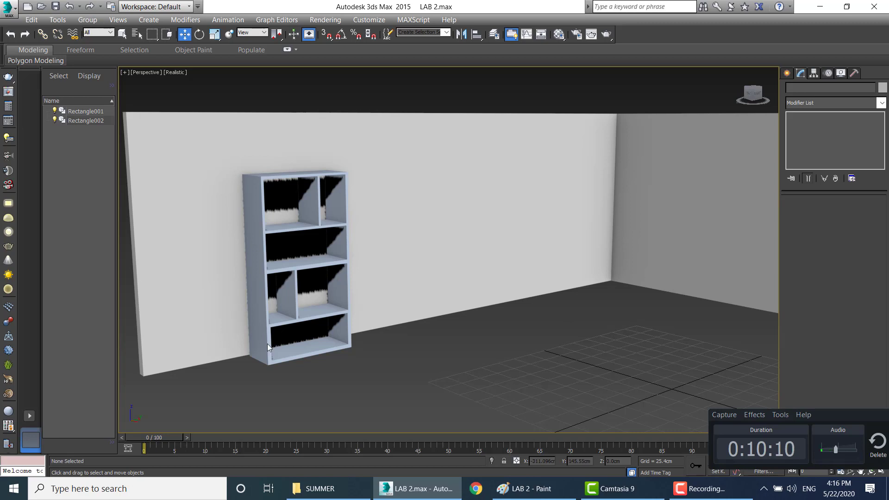
left_click(16, 14)
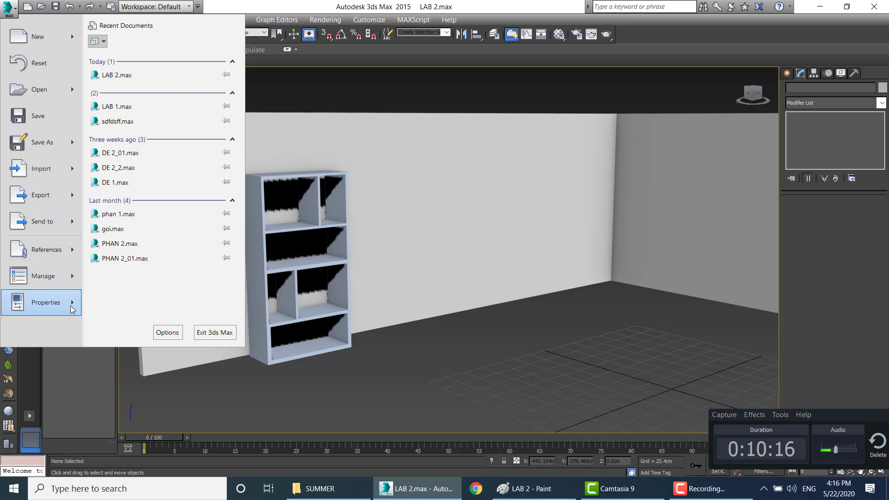
mouse_move(46, 302)
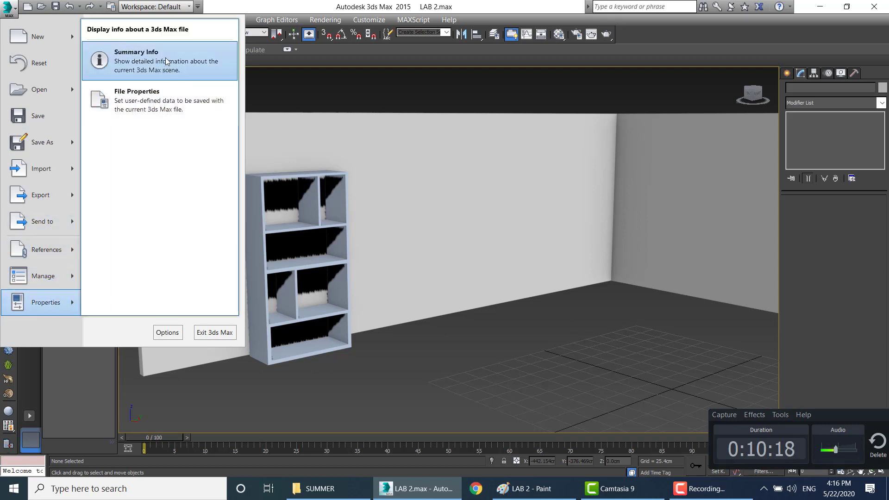
left_click(165, 58)
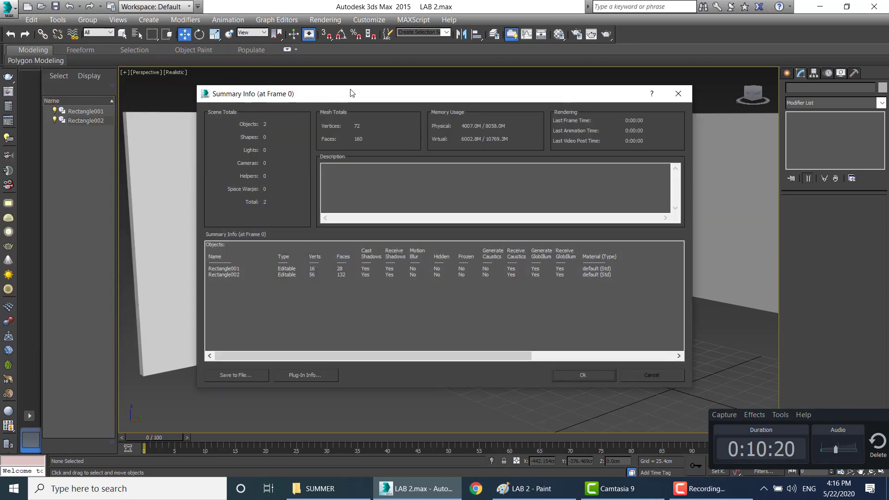
left_click_drag(350, 92, 390, 101)
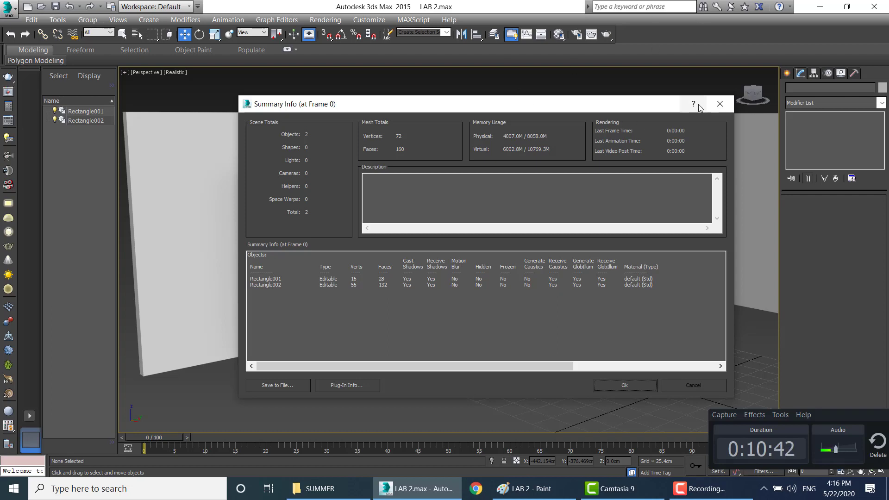
left_click(720, 104)
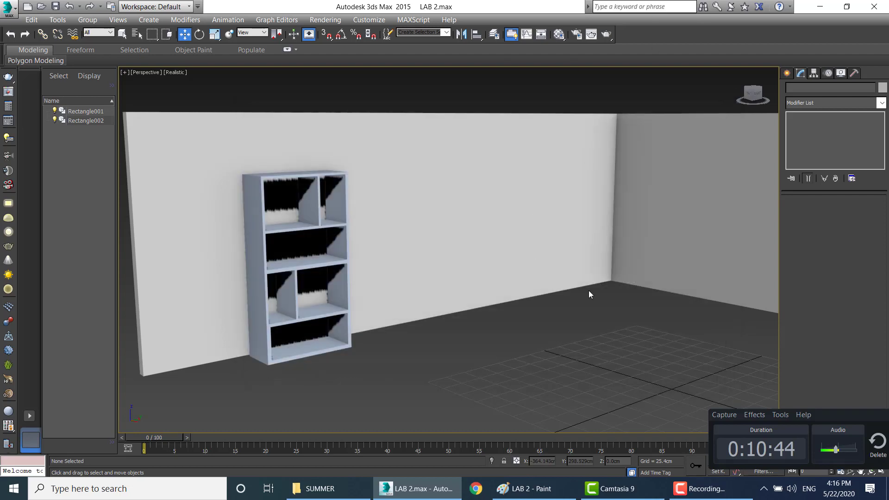
Step: Pan the room view and compare it with the slatted-partition reference photo in Paint
scroll(587, 293, "up", 3)
scroll(535, 299, "down", 3)
middle_click_drag(565, 296, 494, 249)
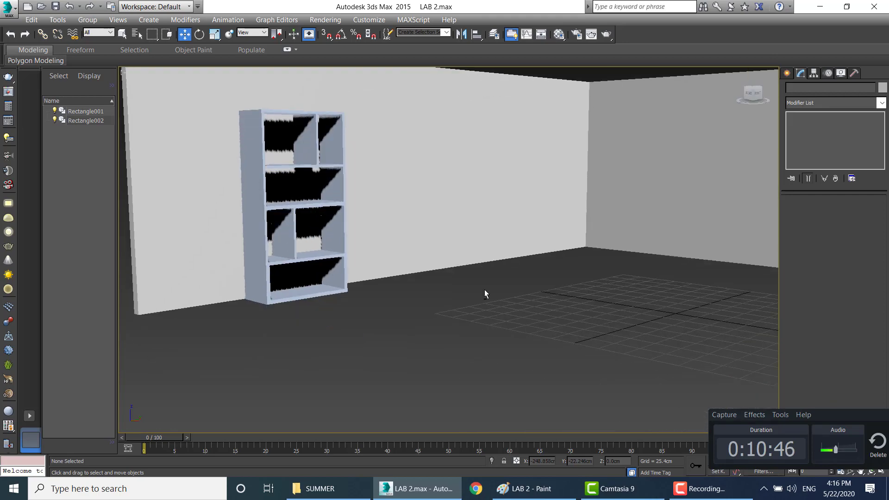
key("alt+Tab")
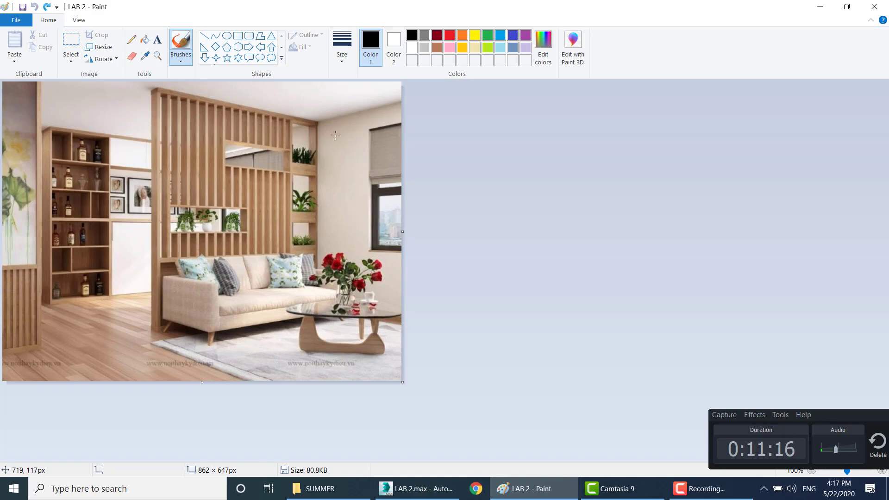
key("alt+Tab")
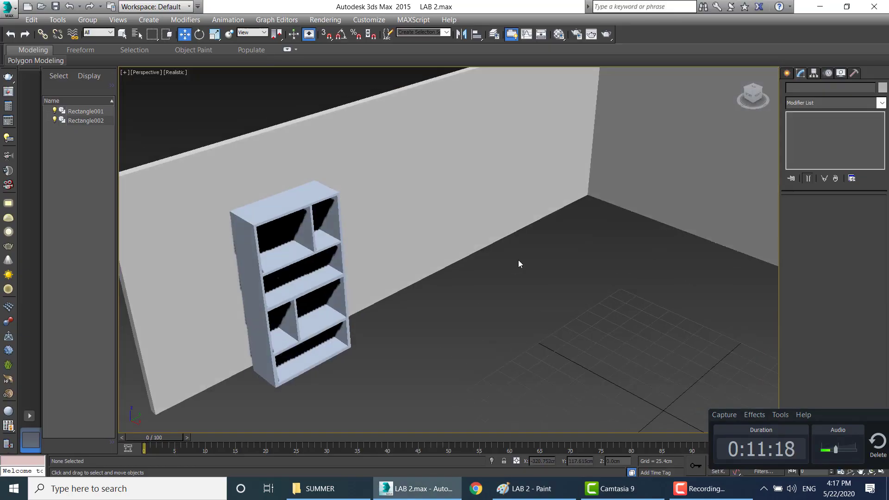
Step: Orbit the room down to eye level and compare it again with the reference photo
scroll(518, 260, "down", 3)
mouse_move(550, 265)
middle_mouse_down("alt")
mouse_move(554, 242)
mouse_move(532, 222)
middle_mouse_up("alt")
scroll(554, 241, "up", 2)
scroll(545, 253, "up", 2)
key("alt+Tab")
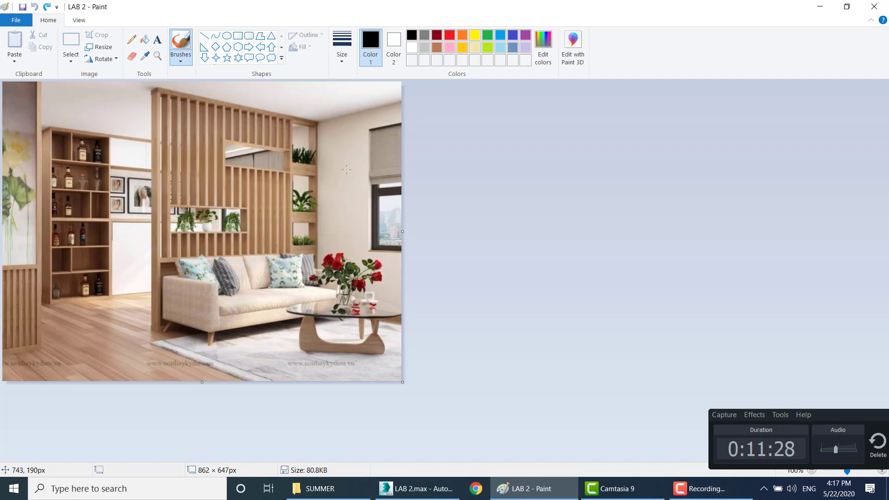
key("alt+Tab")
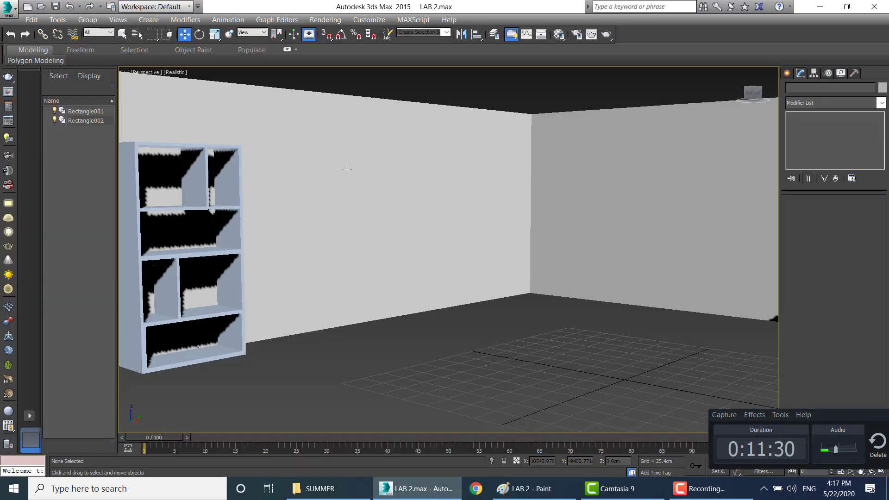
key("alt+Tab")
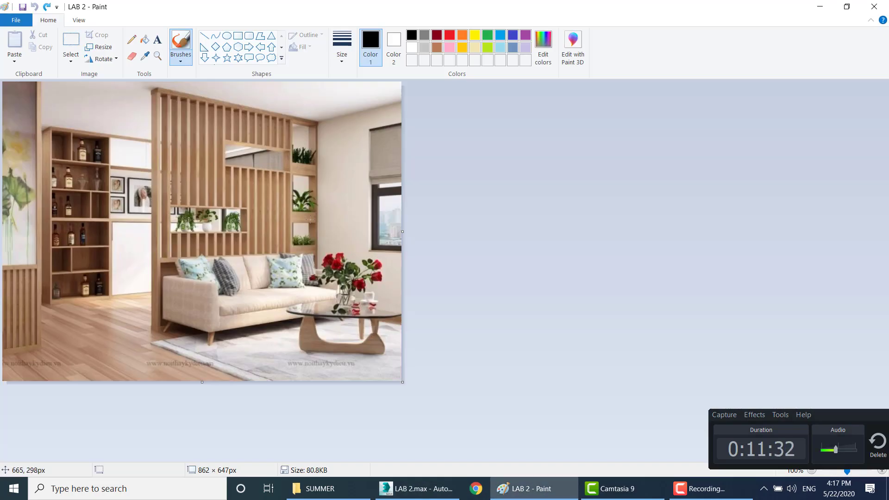
key("alt+Tab")
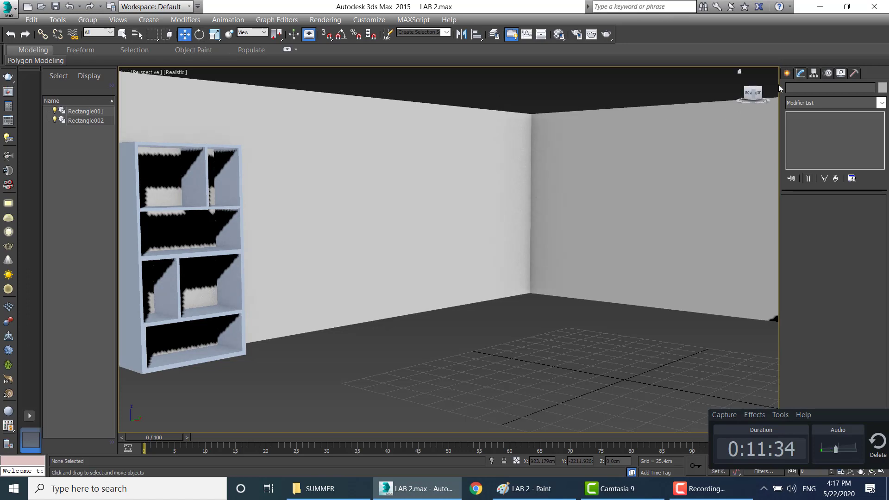
Step: Create a tall, thin Box001 slat standing on the floor
left_click(791, 71)
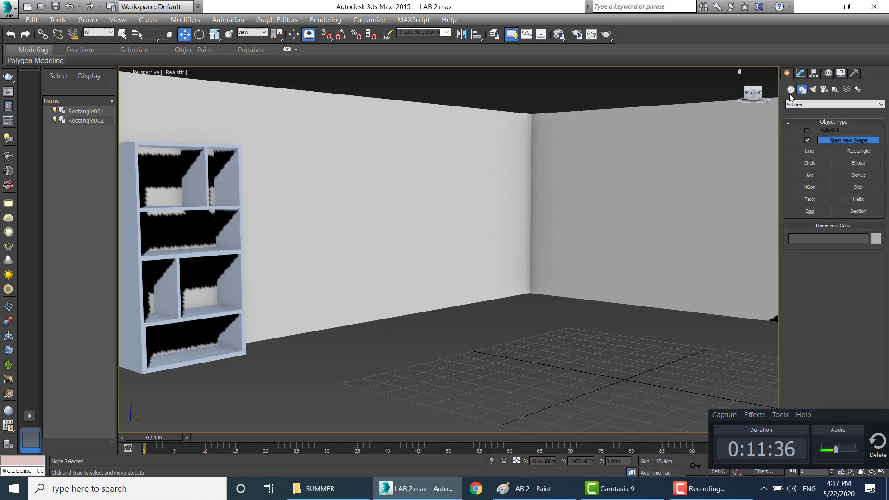
left_click(790, 90)
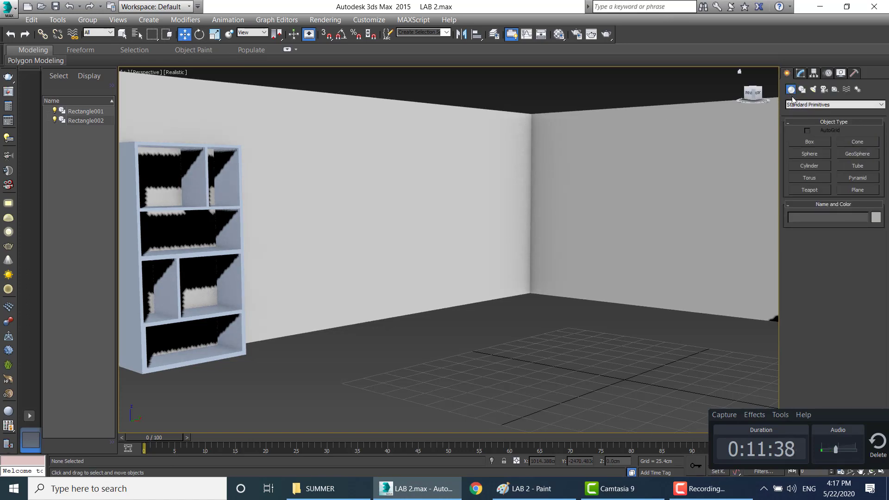
left_click(808, 142)
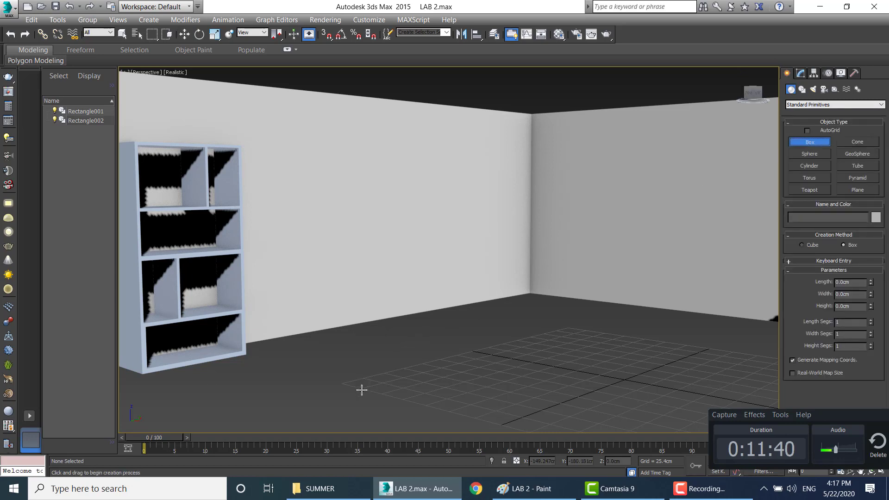
mouse_move(361, 389)
left_mouse_down()
mouse_move(379, 403)
mouse_move(393, 399)
left_mouse_up()
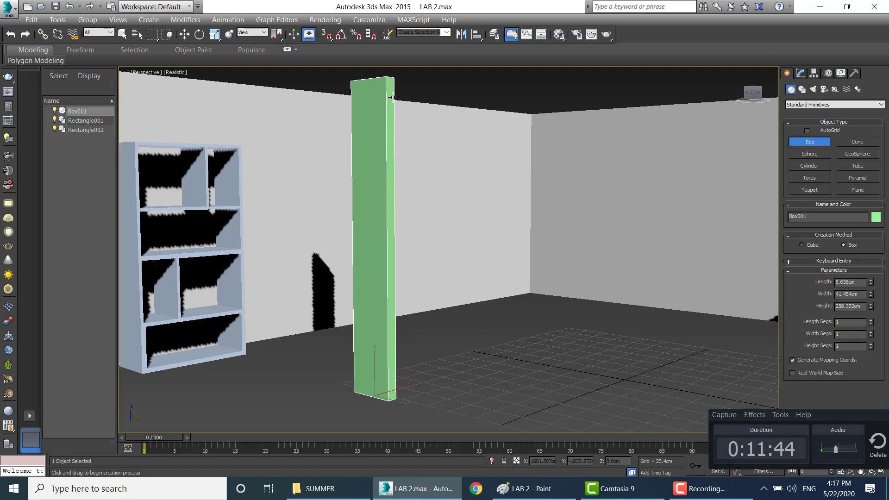
scroll(433, 270, "up", 5)
scroll(441, 280, "down", 5)
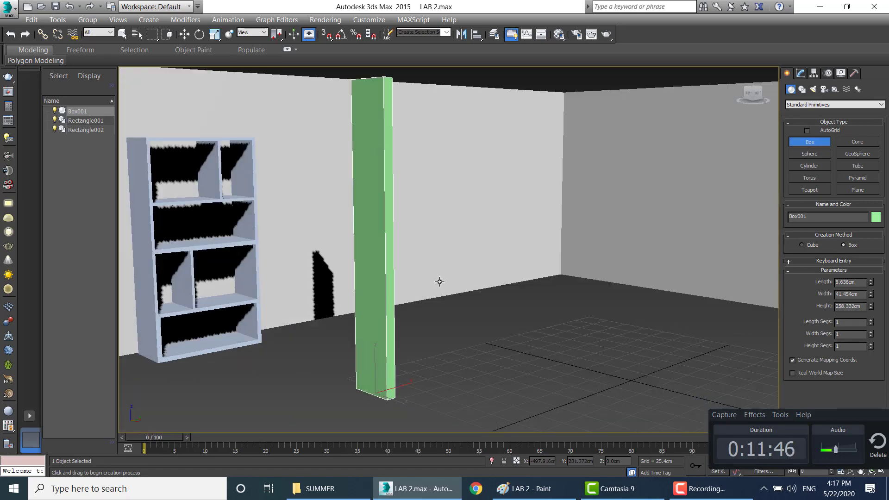
scroll(439, 282, "down", 3)
scroll(439, 282, "down", 2)
scroll(470, 272, "down", 2)
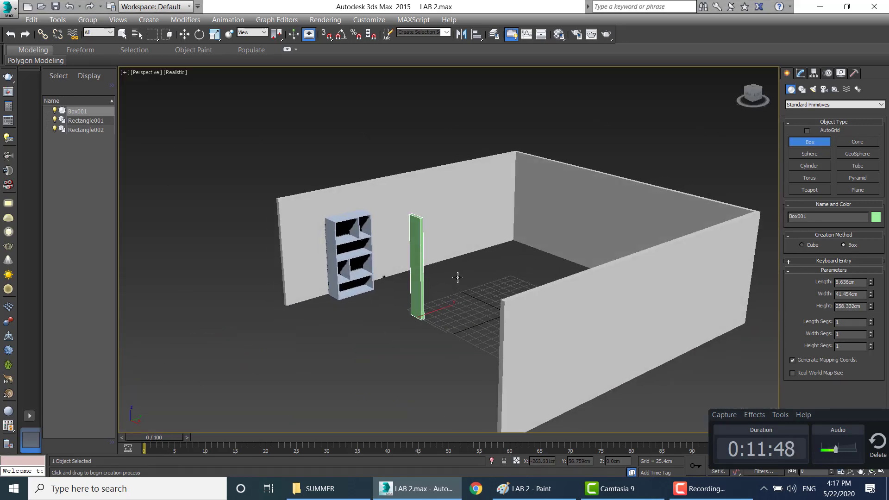
key("alt+Tab")
key("alt+Tab")
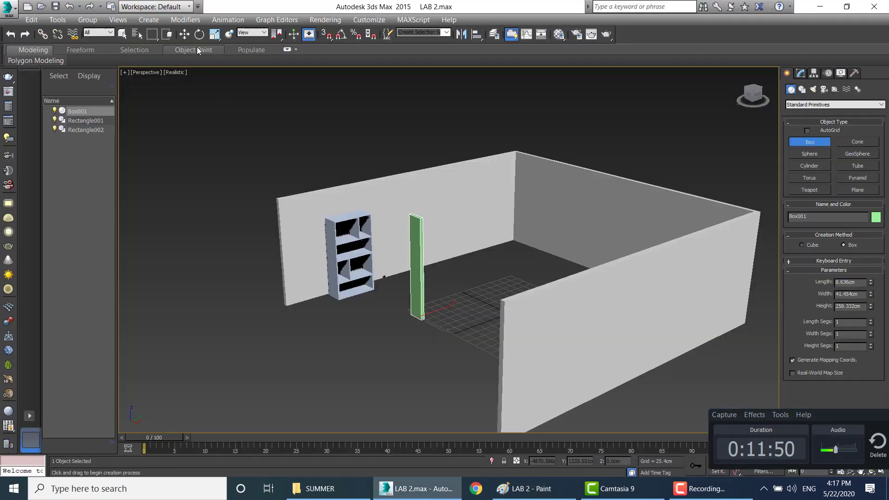
Step: Hide the room walls to expose the slat
left_click(326, 181)
left_click(406, 190)
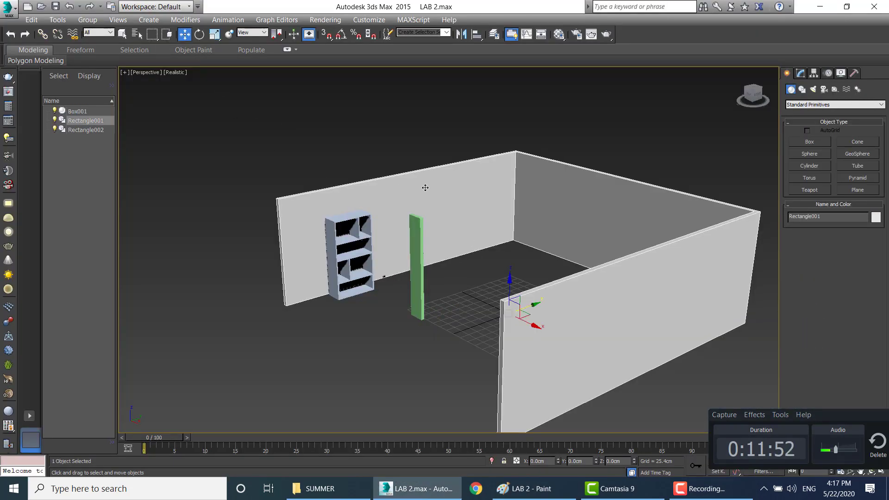
right_click(424, 189)
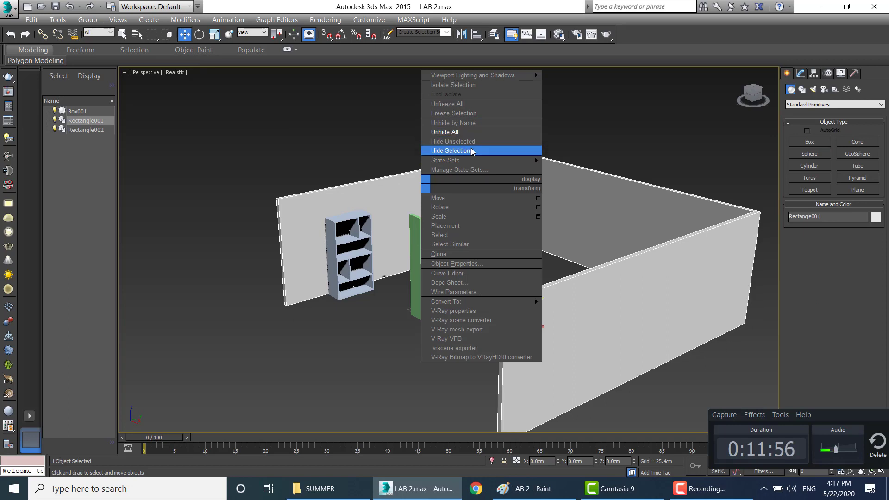
left_click(463, 150)
mouse_move(474, 265)
middle_mouse_down("alt")
mouse_move(448, 256)
mouse_move(453, 271)
mouse_move(353, 284)
mouse_move(388, 243)
mouse_move(430, 259)
mouse_move(448, 304)
middle_mouse_up("alt")
Step: Shift-drag the slat sideways into 50 instanced copies, Box002 to Box051
left_click(435, 266)
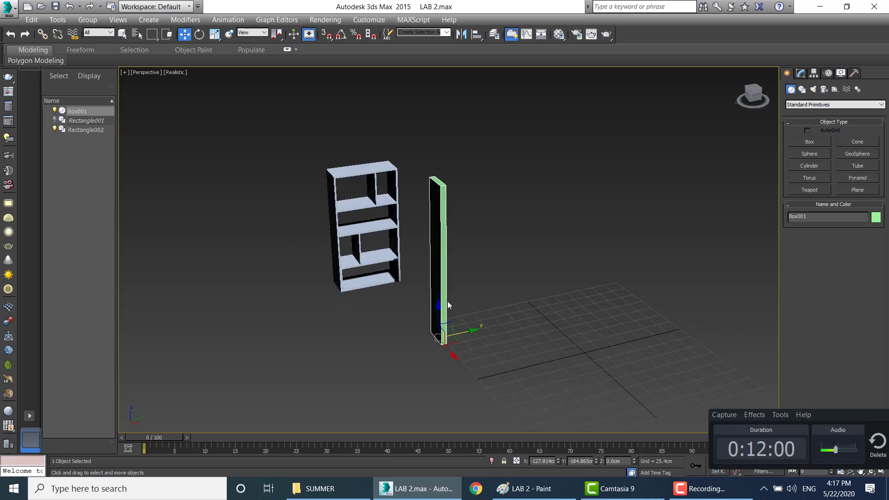
left_click_drag(467, 331, 478, 329, "shift")
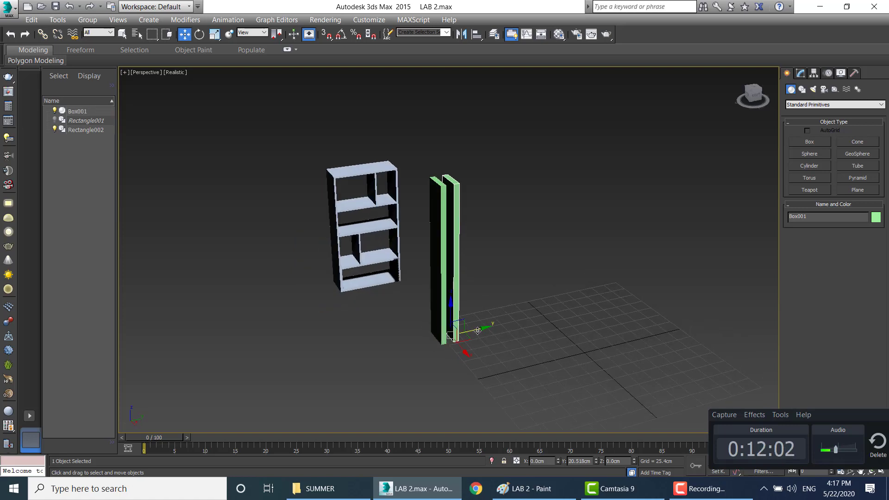
left_click_drag(444, 180, 312, 102)
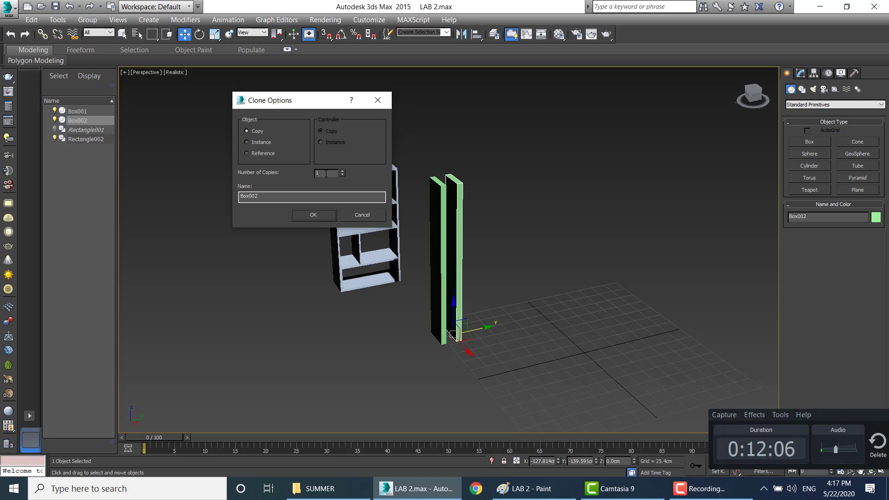
left_click(313, 214)
scroll(577, 283, "down", 3)
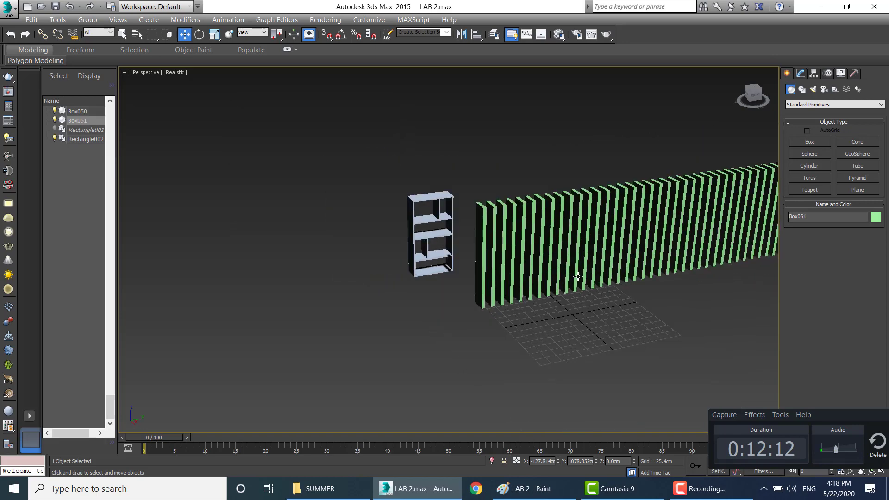
middle_click_drag(591, 261, 360, 273)
Step: Unhide the room walls and orbit to see the slats against them
right_click(554, 300)
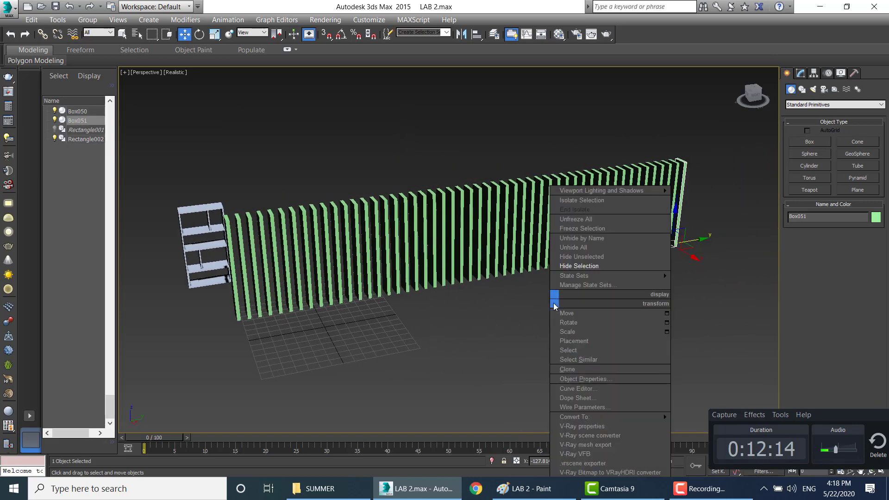
left_click(597, 247)
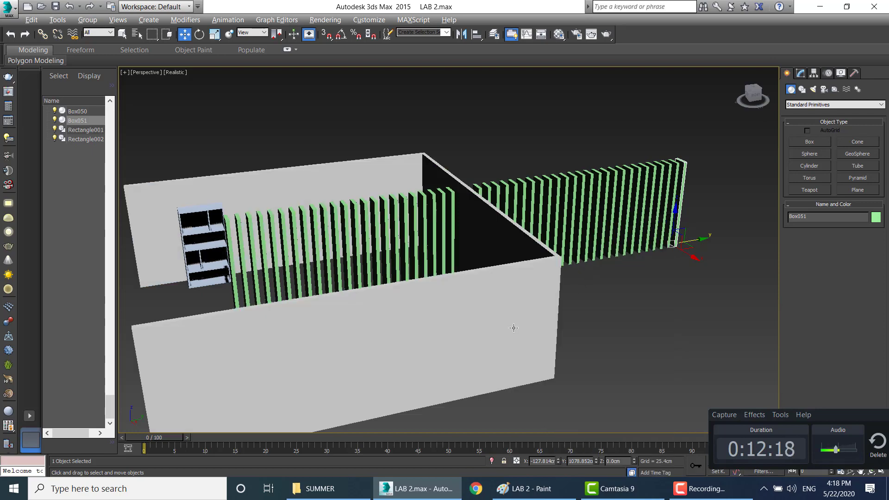
mouse_move(512, 328)
middle_mouse_down("alt")
mouse_move(471, 322)
mouse_move(493, 237)
middle_mouse_up("alt")
Step: Delete the slats sticking out past the wall, keeping Box001–Box024, then view the Paint photo
left_click_drag(498, 140, 708, 292)
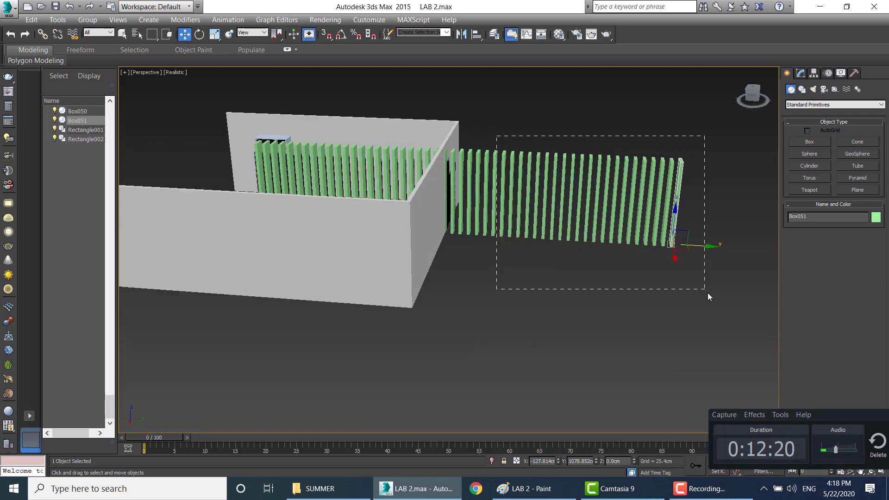
key("Delete")
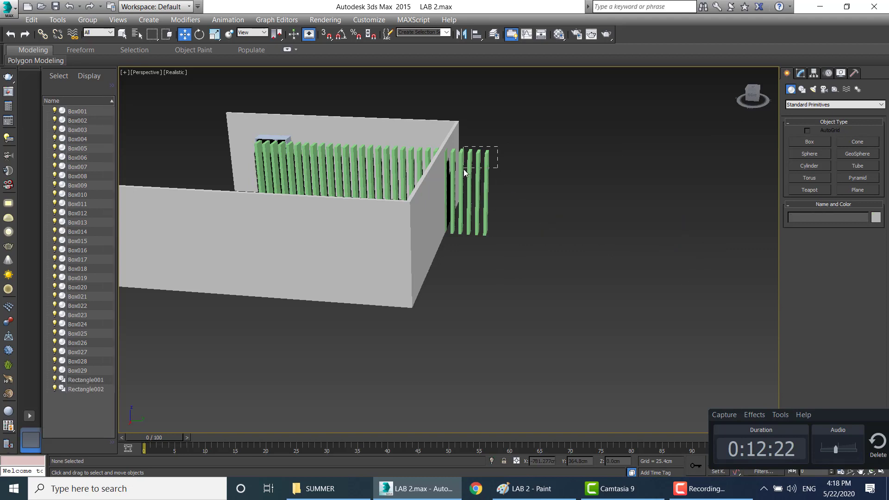
left_click_drag(498, 166, 463, 169)
key("Delete")
middle_click_drag(490, 200, 500, 209, "alt")
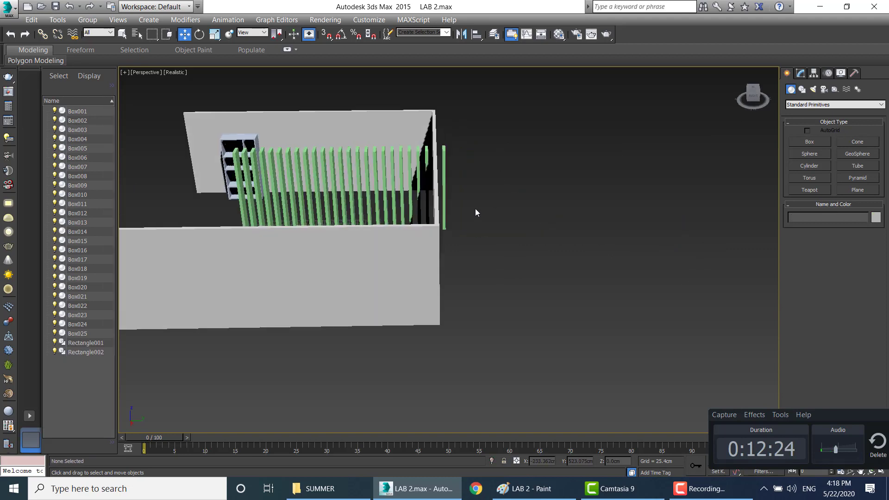
left_click(444, 158)
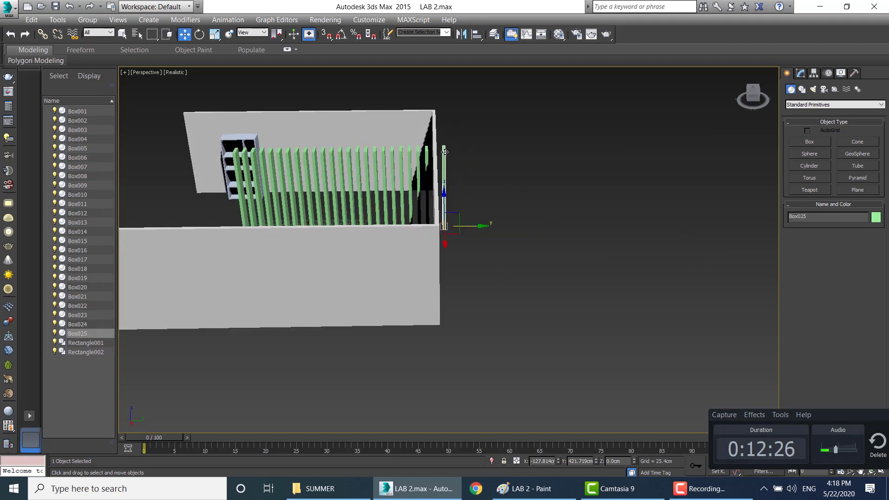
key("Delete")
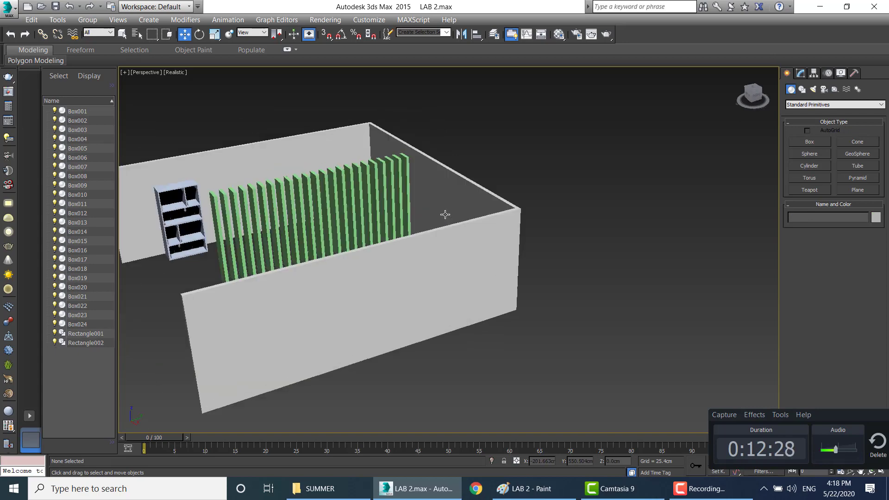
middle_click_drag(418, 217, 468, 213, "alt")
key("alt+Tab")
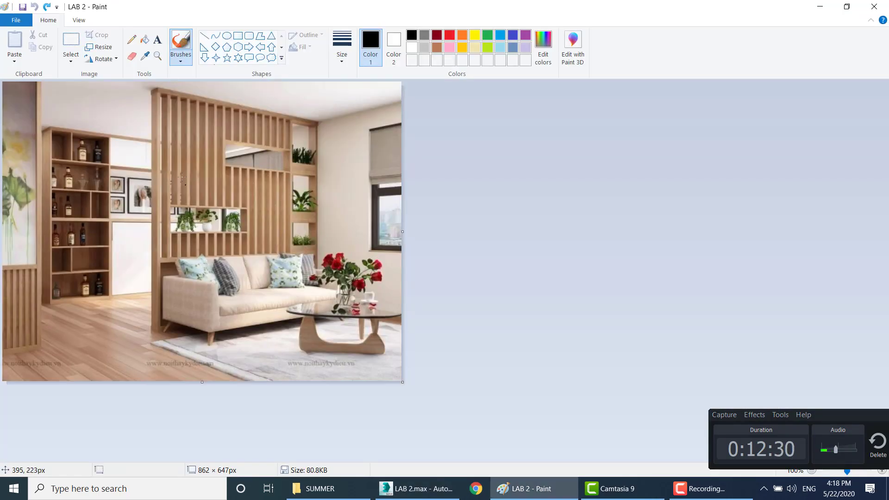
Step: Return to 3ds Max, switch to four viewports and pan the side view of the partition
key("alt+Tab")
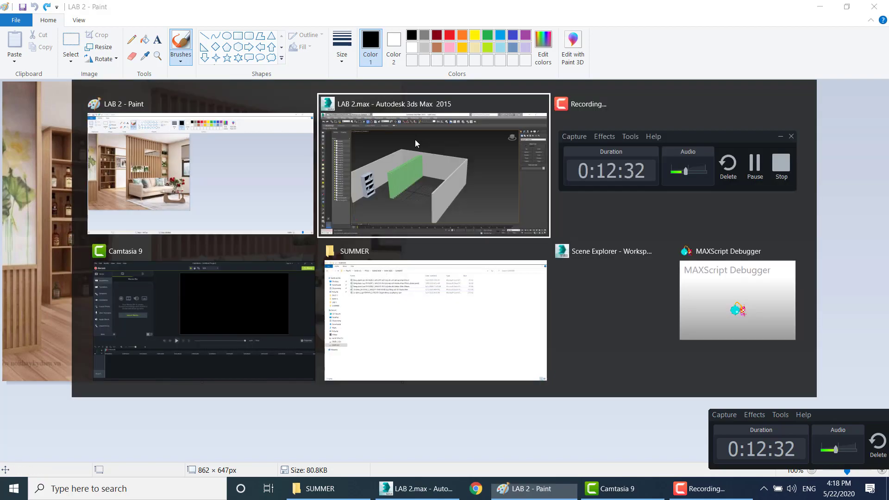
middle_click_drag(378, 206, 353, 201, "alt")
key("alt+w")
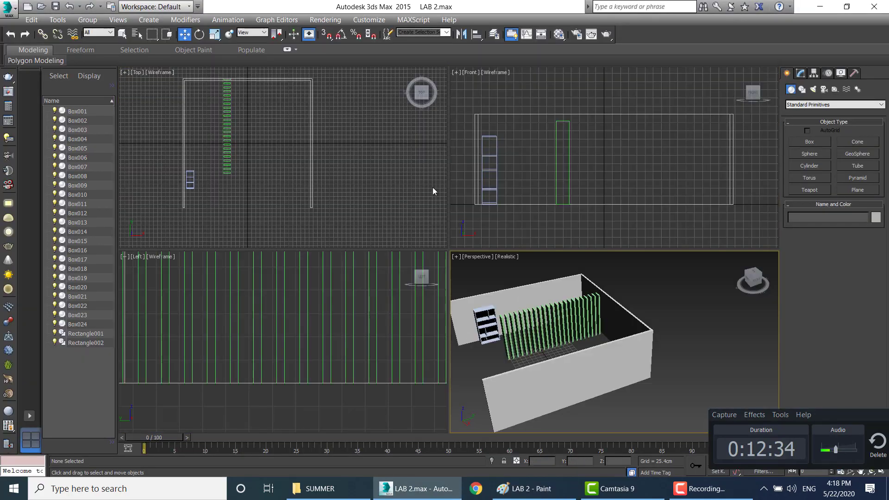
scroll(433, 187, "up", 3)
scroll(363, 301, "down", 3)
middle_click_drag(375, 280, 311, 308)
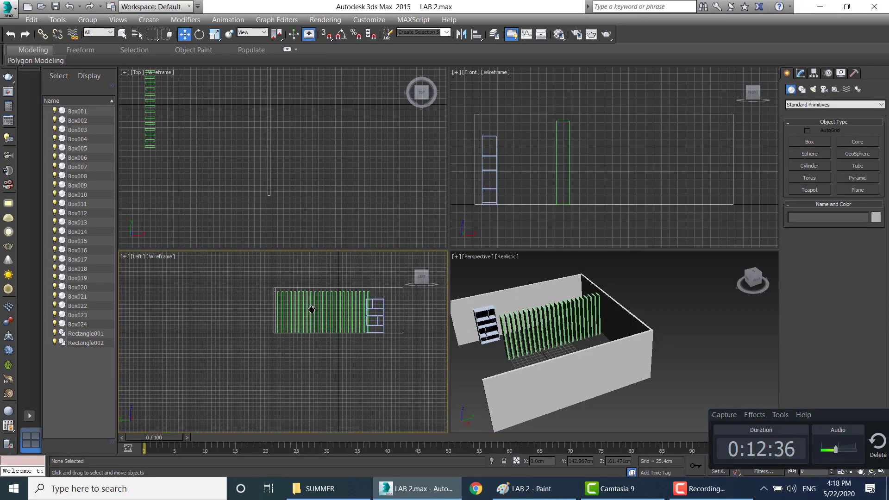
key("alt+Tab")
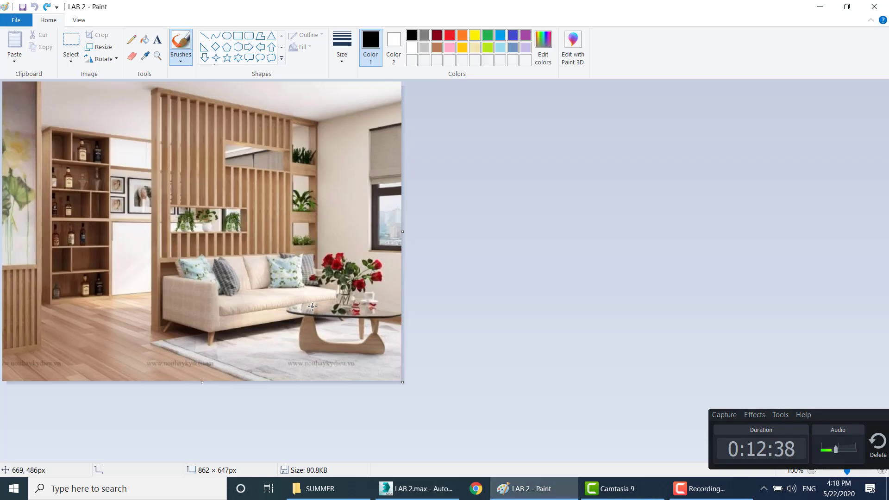
key("alt+Tab")
Step: Maximize the Left view and delete the leftmost slat Box024, leaving Box001–Box023
key("alt+w")
middle_click_drag(413, 250, 340, 276)
scroll(341, 276, "up", 2)
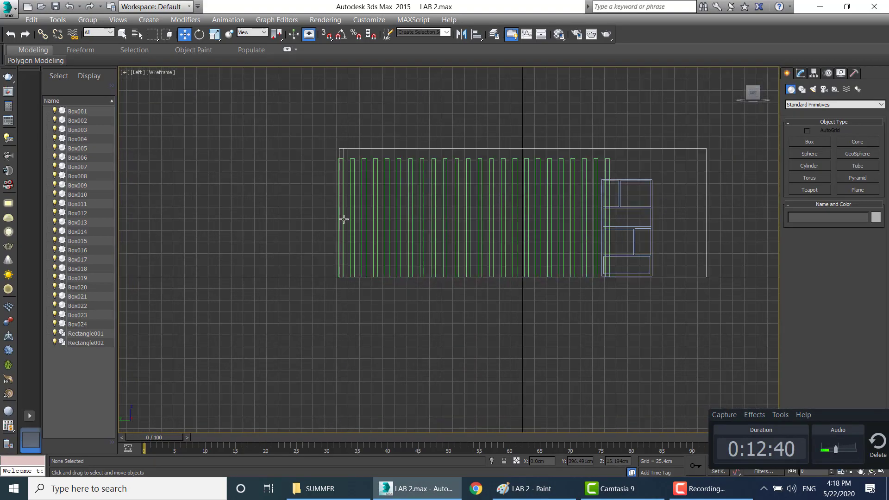
scroll(345, 162, "up", 3)
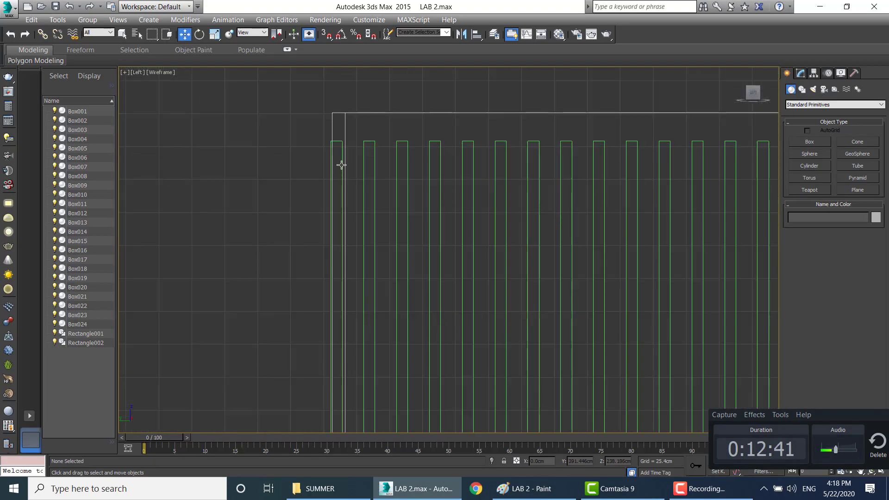
left_click(335, 141)
key("Delete")
scroll(370, 215, "down", 1)
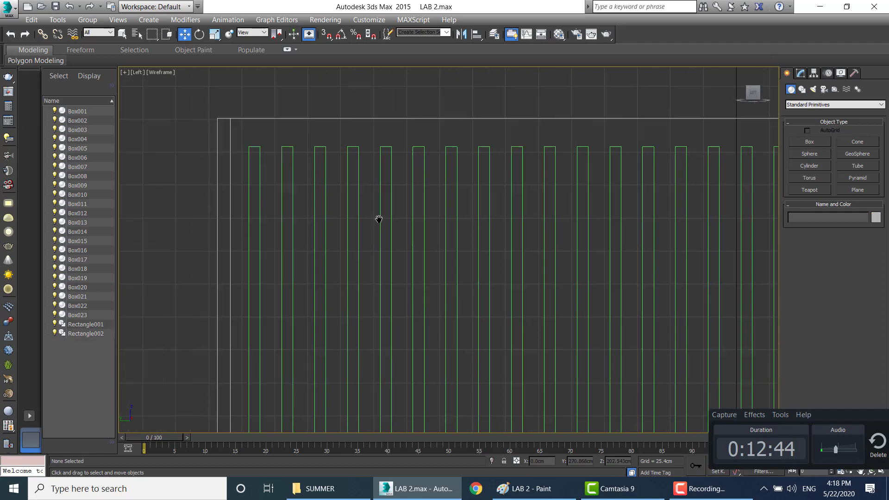
scroll(463, 215, "down", 1)
scroll(499, 215, "down", 4)
middle_click_drag(479, 212, 425, 202)
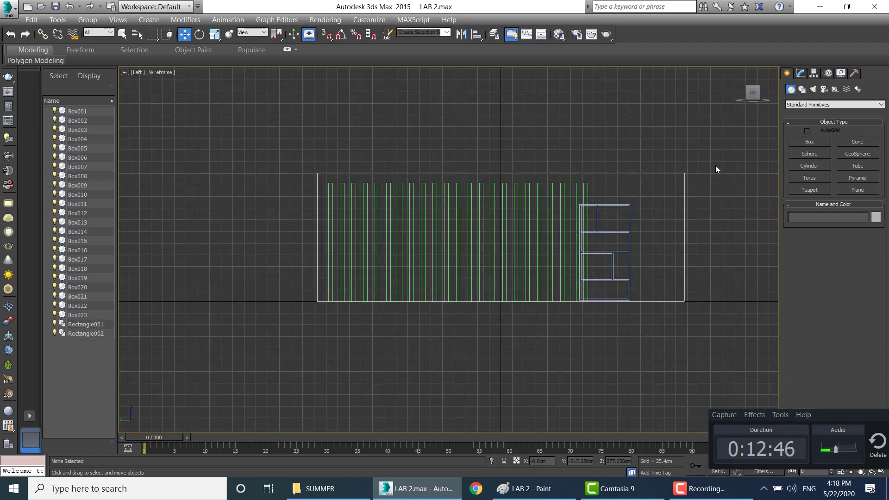
left_click(801, 89)
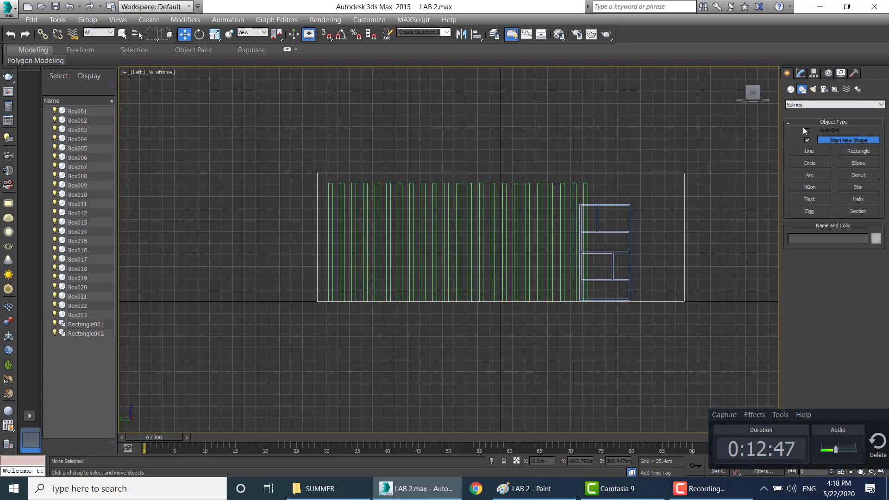
Step: Draw an L-shaped Line001 across the slat tops and down to the floor past their right end
left_click(803, 151)
middle_click_drag(535, 212, 397, 229)
scroll(388, 211, "up", 2)
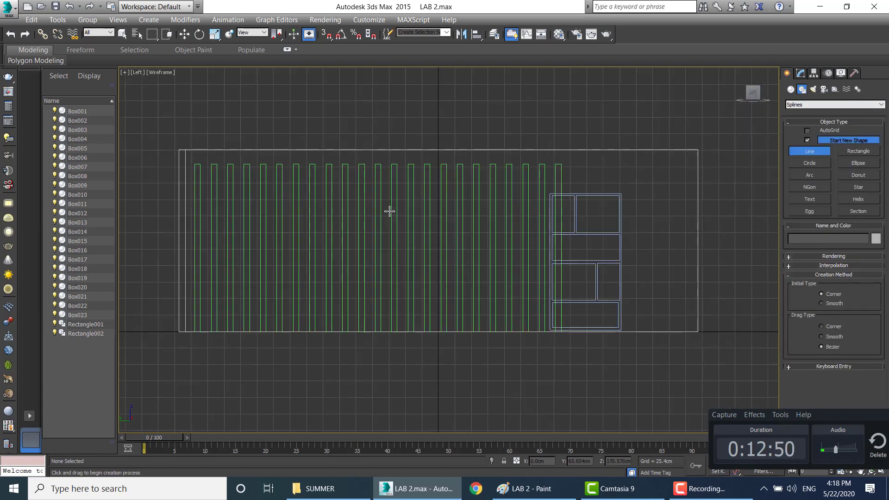
key("alt+Tab")
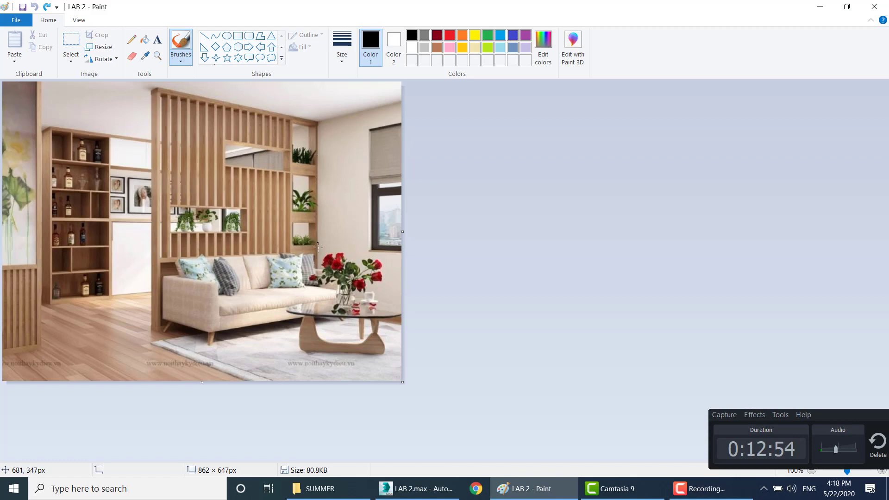
key("alt+Tab")
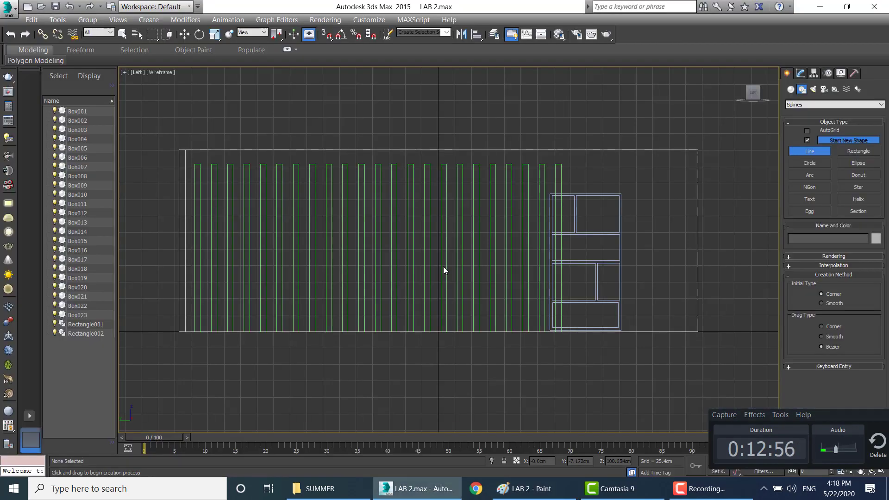
left_click(196, 164)
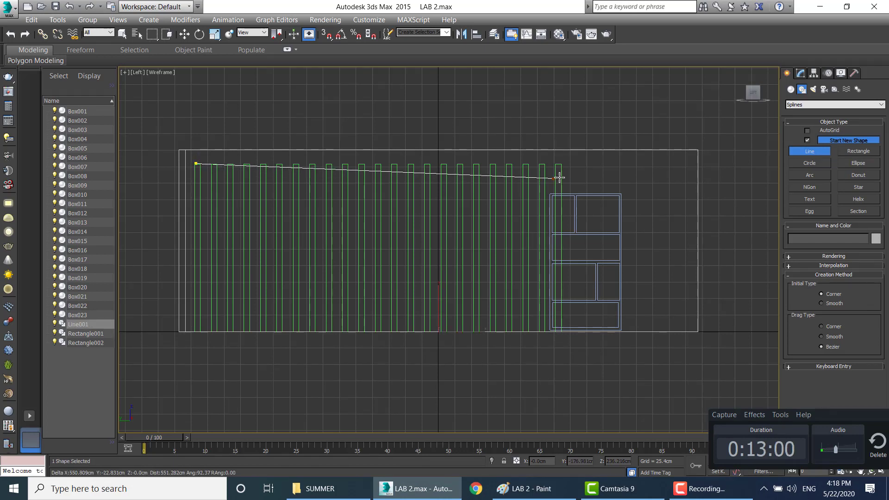
left_click(653, 163)
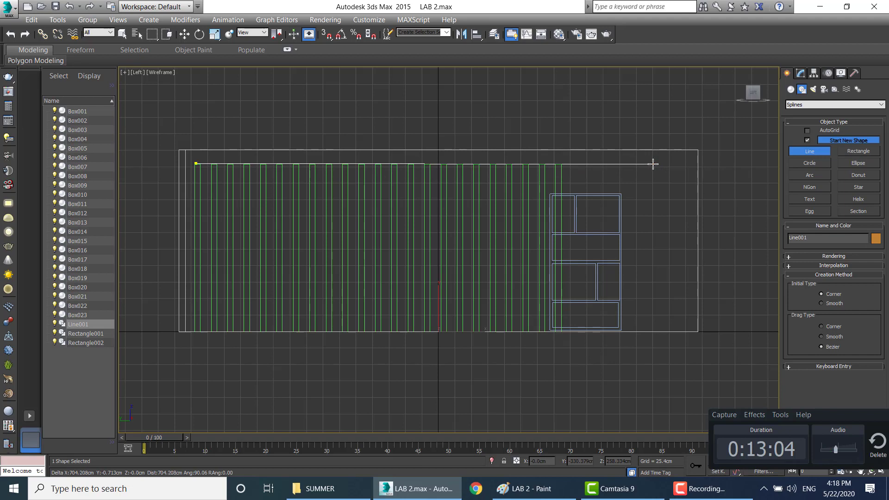
left_click(653, 330)
right_click(654, 329)
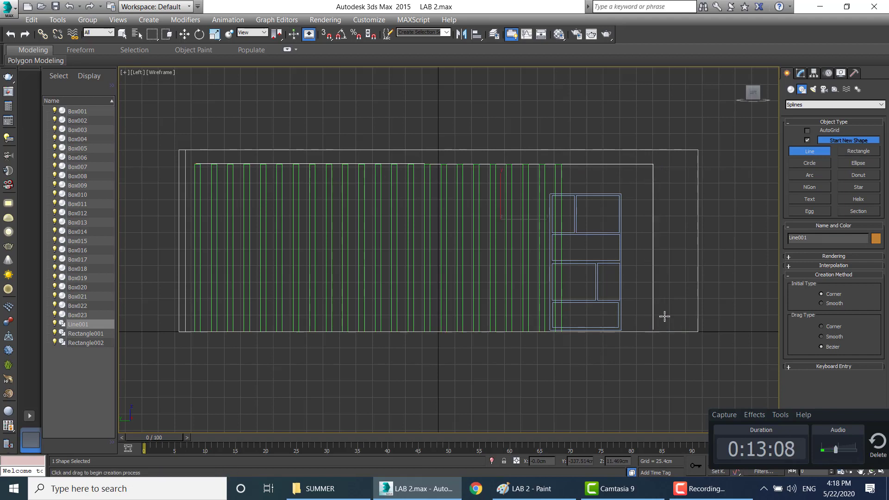
left_click(800, 73)
Step: Apply a 15 cm Outline to the Line001 spline at Spline sub-object level
key("3")
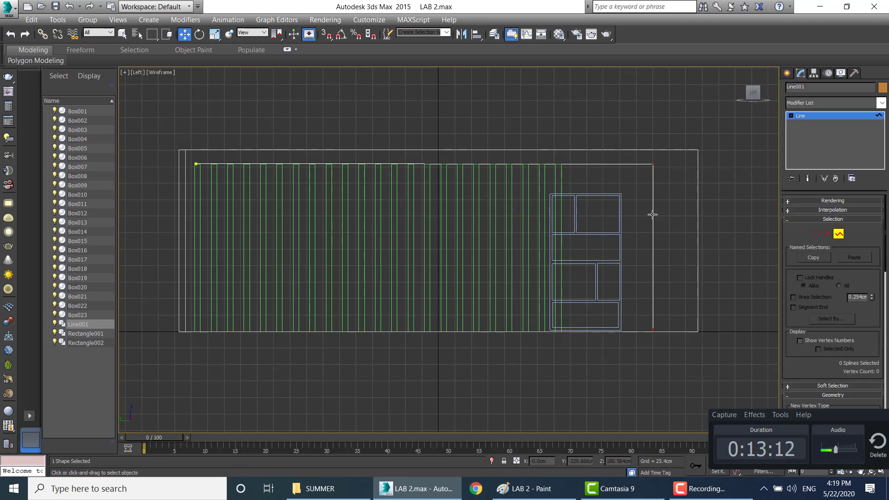
left_click(652, 213)
scroll(876, 300, "down", 2)
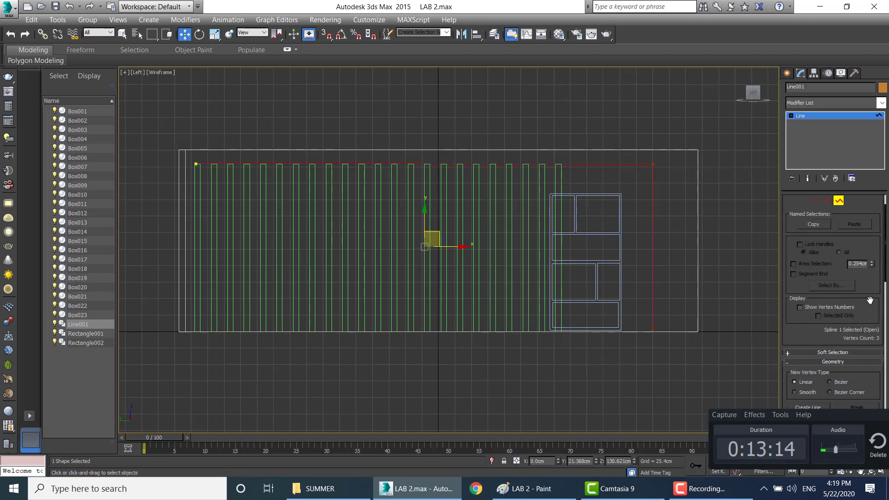
scroll(871, 324, "down", 2)
scroll(867, 335, "down", 2)
scroll(866, 336, "down", 2)
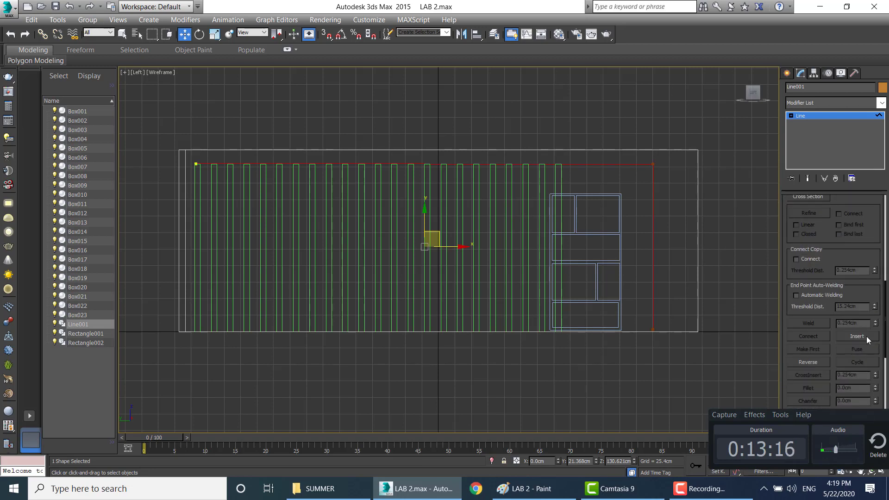
scroll(865, 336, "down", 2)
scroll(866, 336, "down", 2)
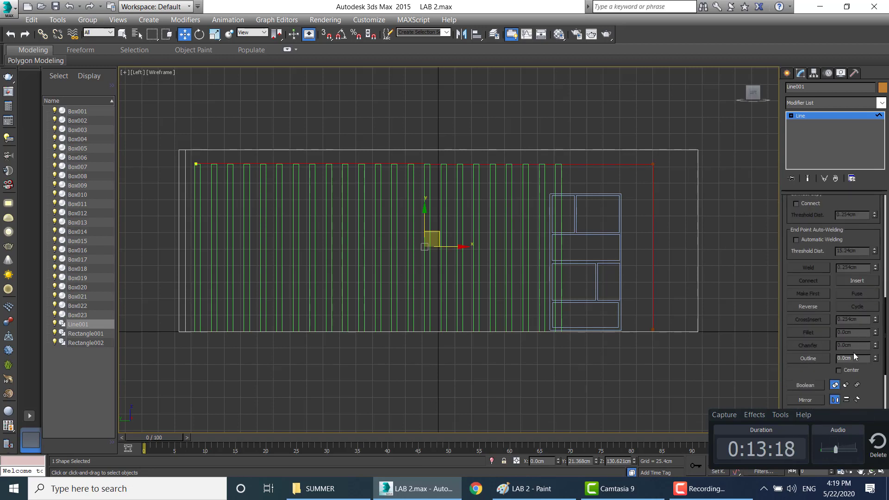
left_click(840, 358)
type("15")
key("Return")
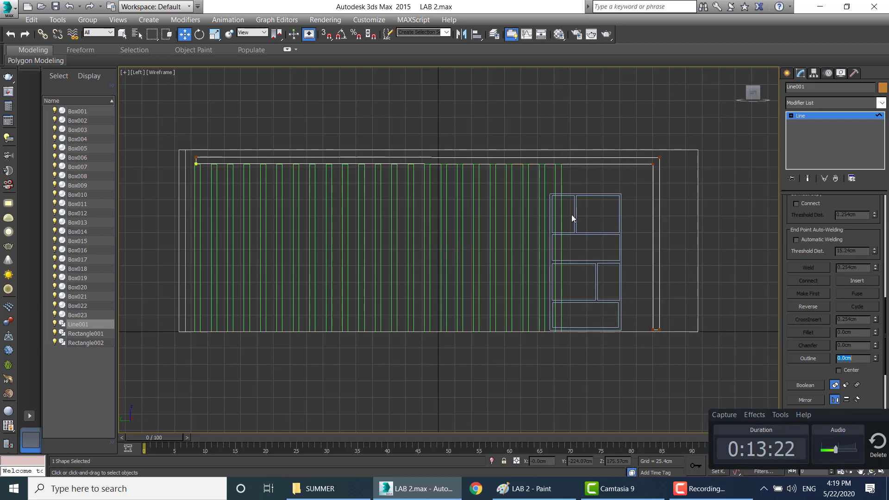
key("alt+w")
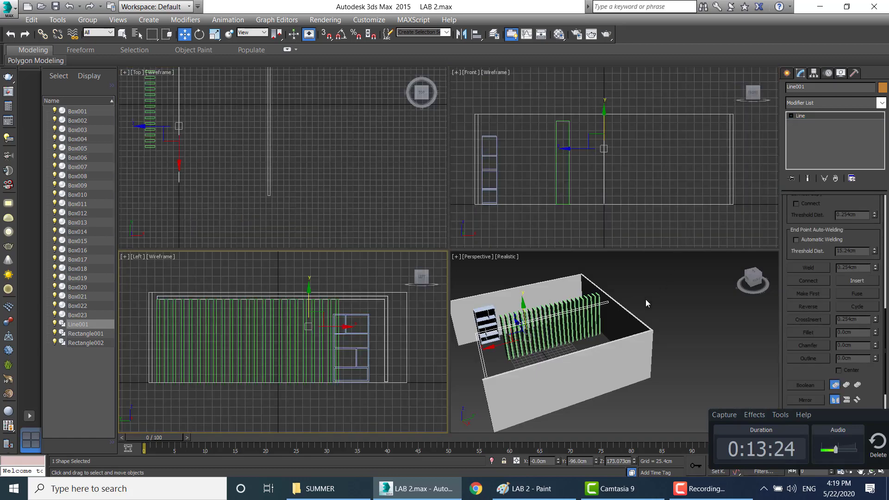
key("alt+w")
middle_click_drag(448, 306, 451, 307, "alt")
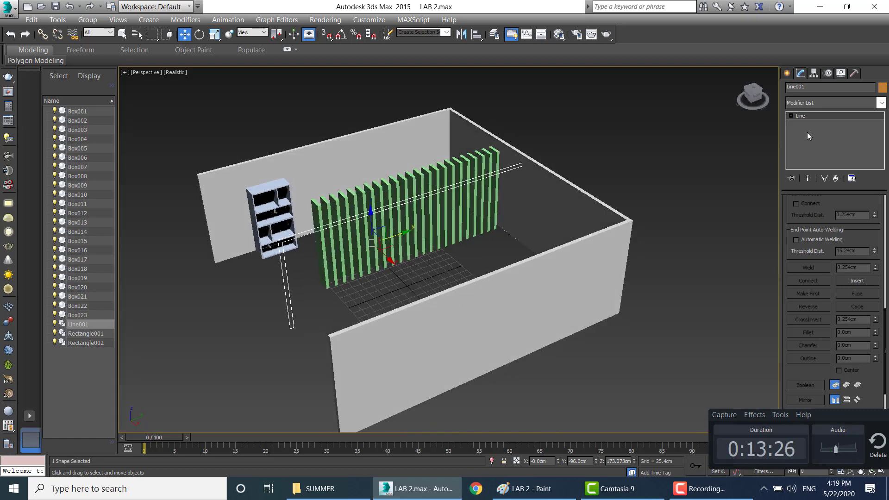
Step: Extrude Line001 into a 45 cm solid beam and slide it over the slats
left_click(880, 104)
key("e")
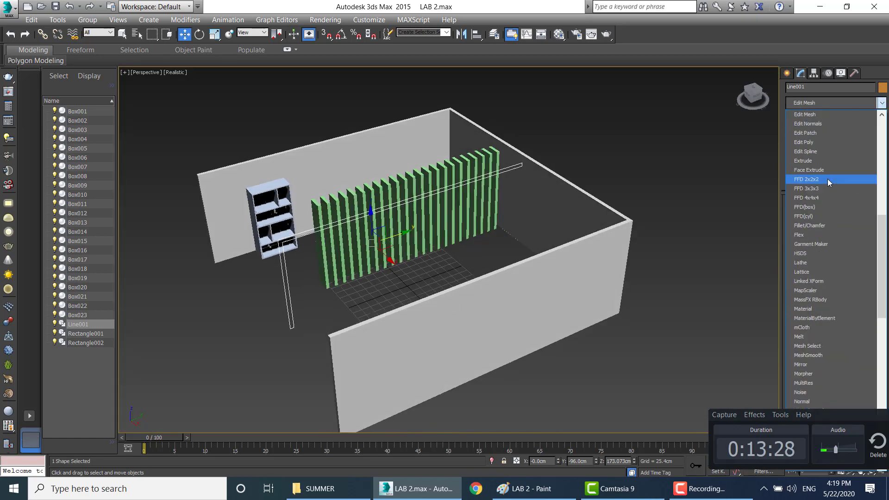
left_click(809, 160)
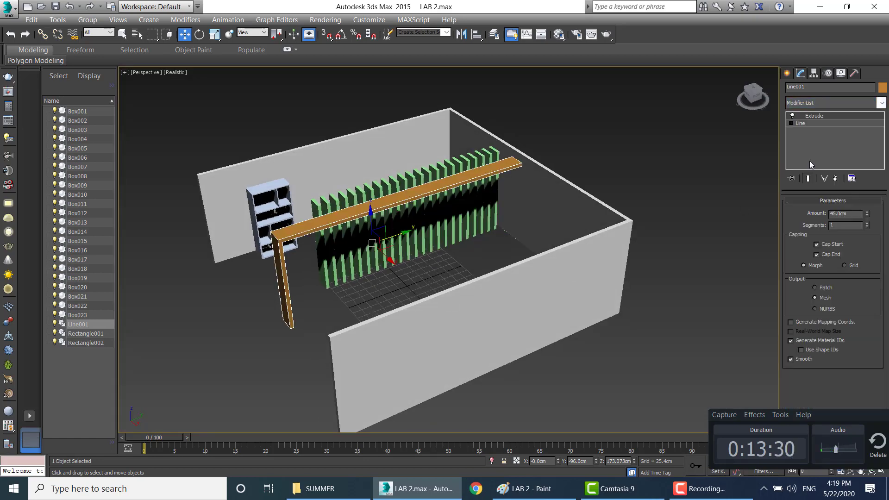
middle_click_drag(439, 224, 409, 267, "alt")
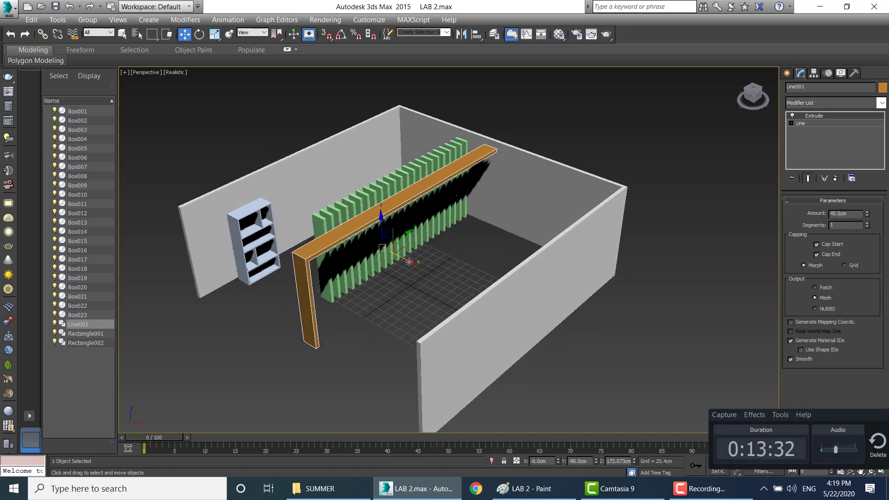
left_click_drag(409, 261, 379, 241)
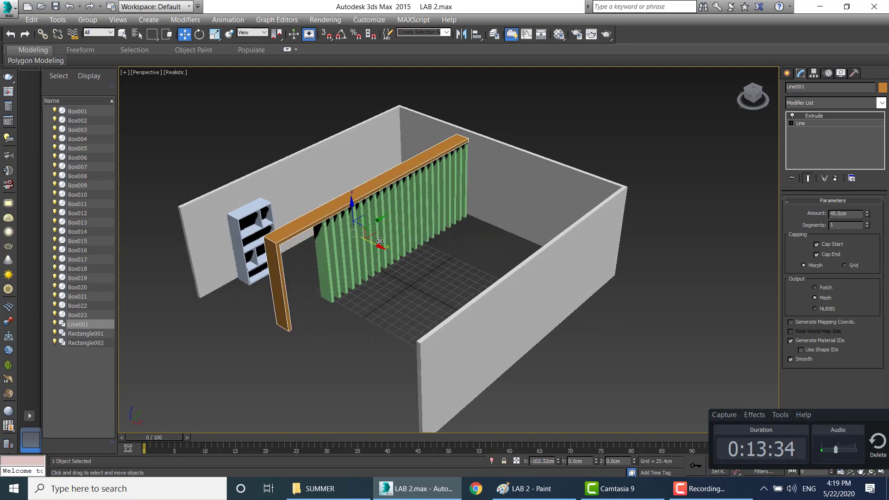
mouse_move(437, 276)
middle_mouse_down("alt")
mouse_move(392, 276)
mouse_move(436, 269)
middle_mouse_up("alt")
Step: Glance at the Paint photo, then orbit to look down into the room
key("alt+Tab")
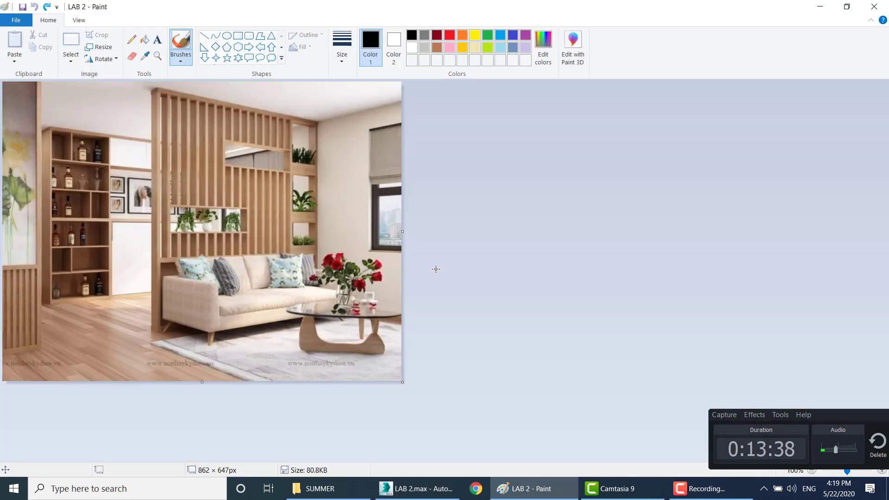
key("alt+Tab")
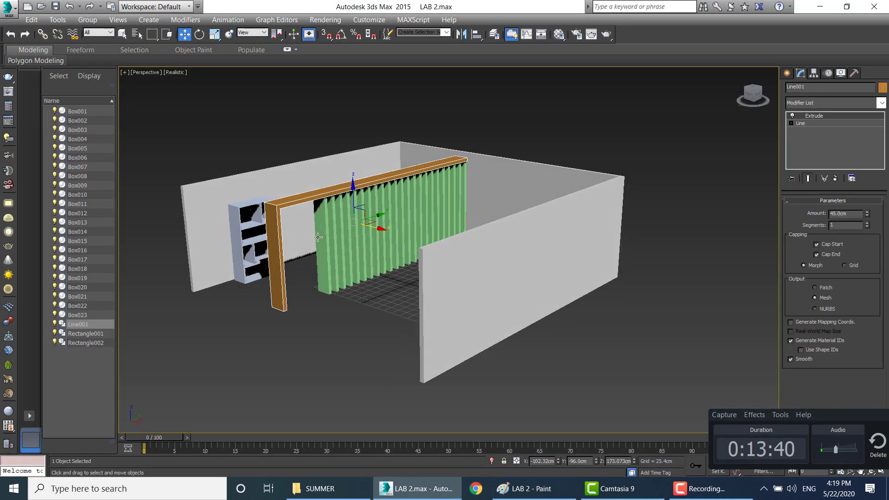
mouse_move(215, 166)
middle_mouse_down("alt")
mouse_move(279, 255)
mouse_move(297, 250)
middle_mouse_up("alt")
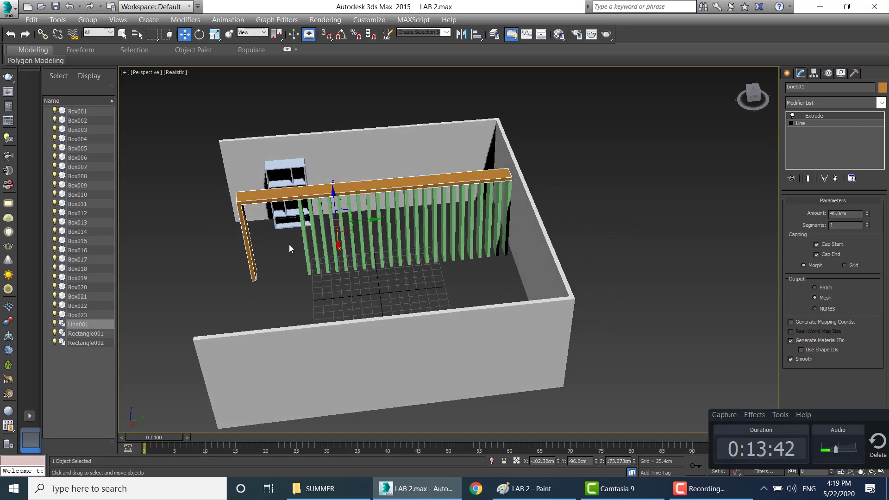
left_click(286, 246)
left_click(286, 226)
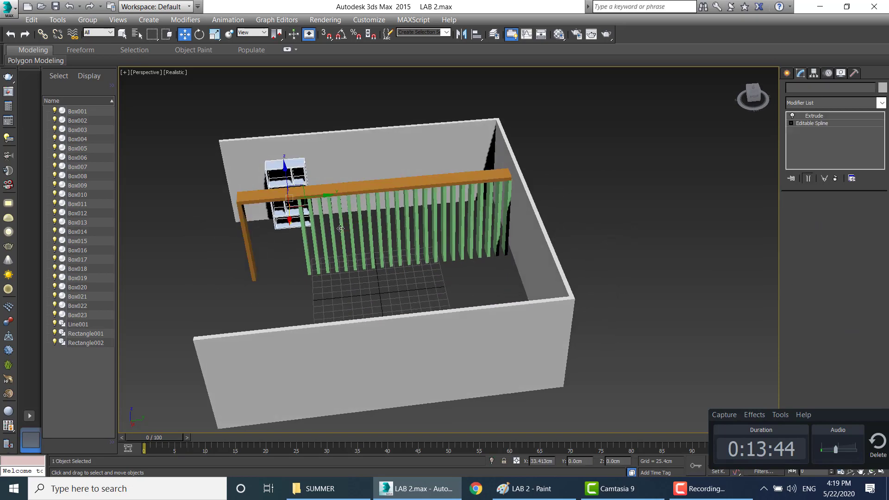
Step: Select everything, then deselect the walls, bookshelf and Line001 beam, leaving the 23 slats
left_click_drag(546, 139, 288, 243)
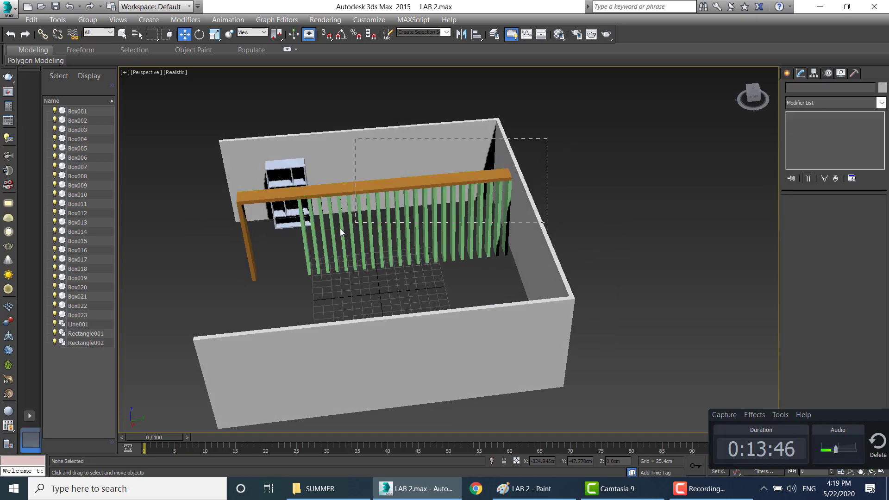
left_click(270, 142, "alt")
left_click(278, 161, "alt")
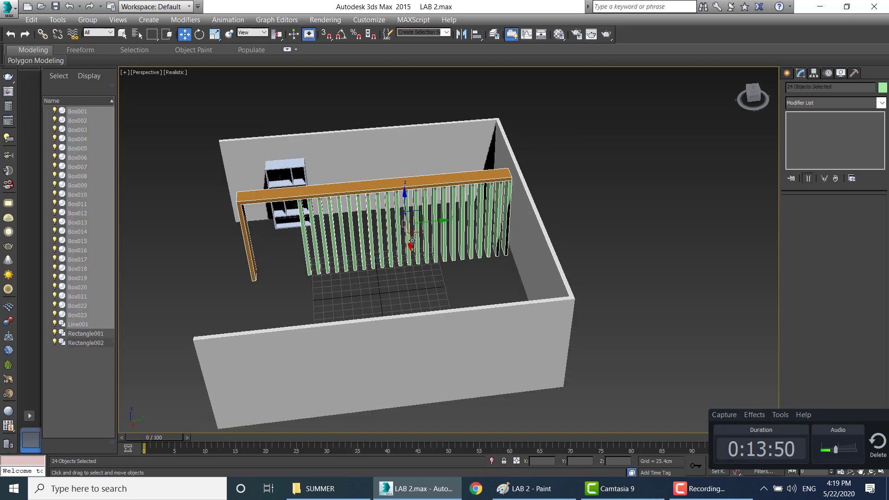
left_click_drag(438, 222, 397, 224)
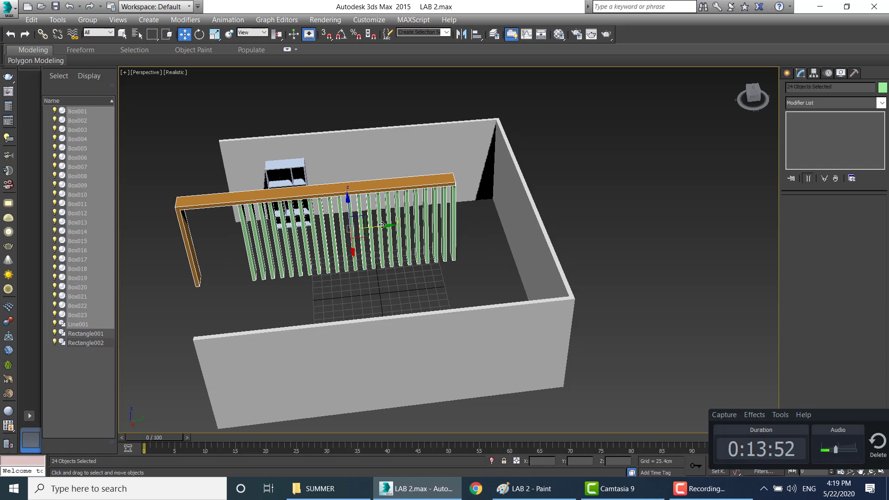
key("ctrl+z")
left_click(277, 195, "alt")
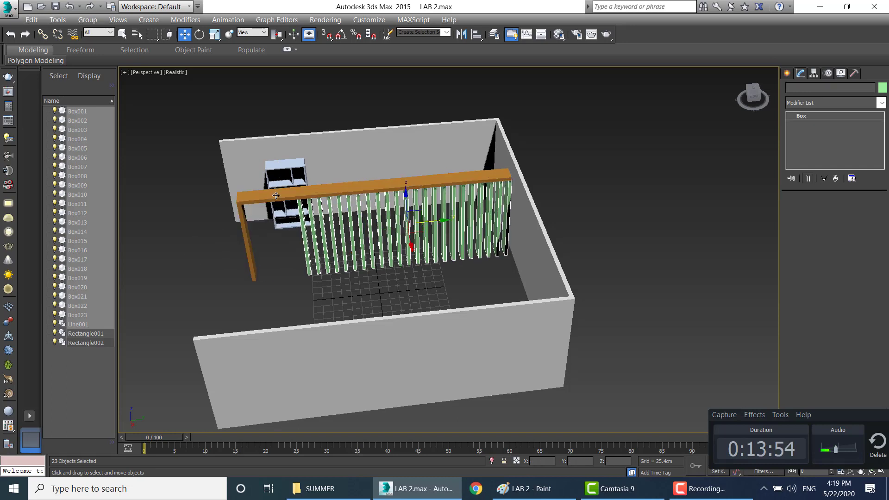
Step: Group the selected slats as Group001 and shift the group left under the beam
left_click(87, 19)
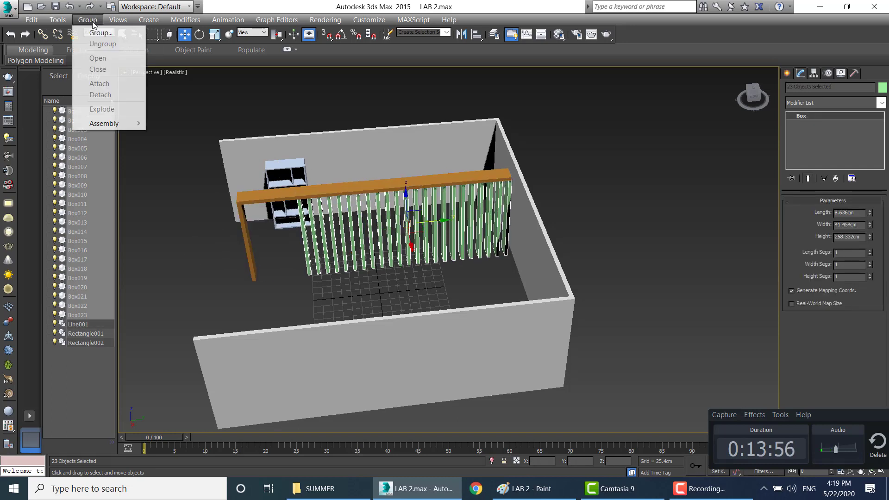
left_click(92, 31)
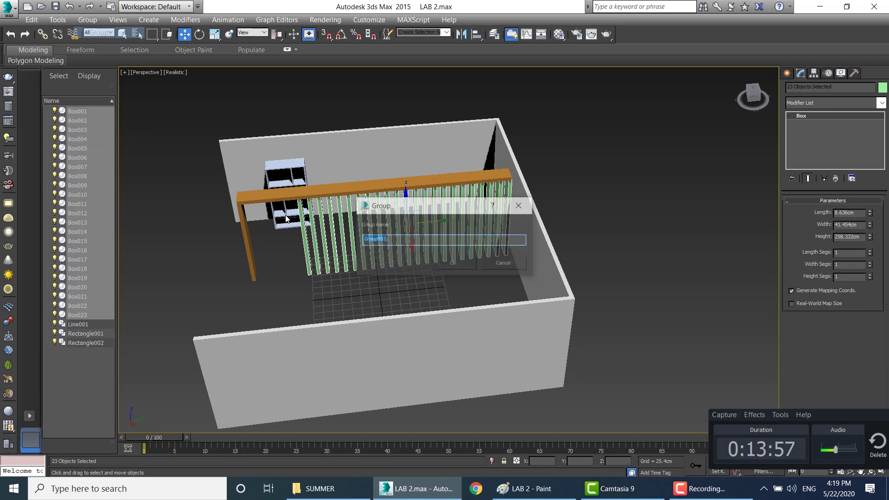
left_click(450, 264)
left_click_drag(439, 241, 394, 223)
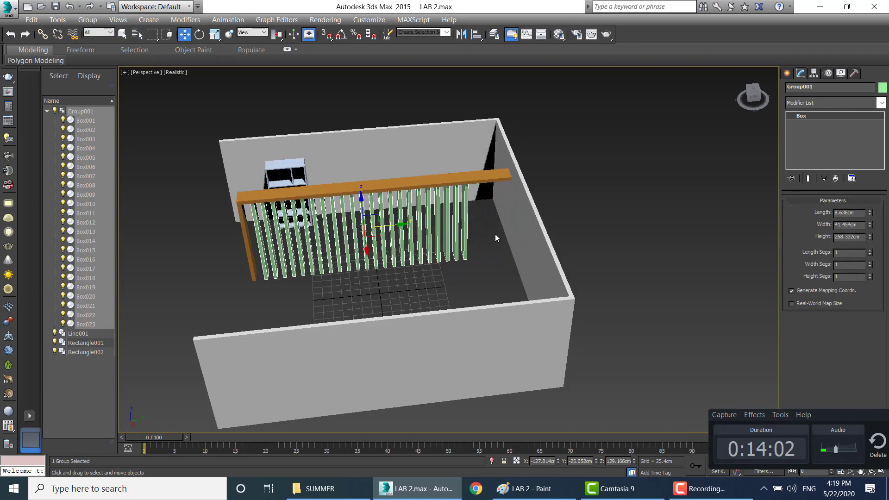
Step: Check the reference photo, then select the slat partition, beam and bookshelf together
left_click(454, 304)
mouse_move(453, 304)
middle_mouse_down("alt")
mouse_move(471, 276)
mouse_move(494, 272)
mouse_move(488, 281)
mouse_move(476, 284)
mouse_move(504, 260)
mouse_move(499, 288)
mouse_move(501, 280)
middle_mouse_up("alt")
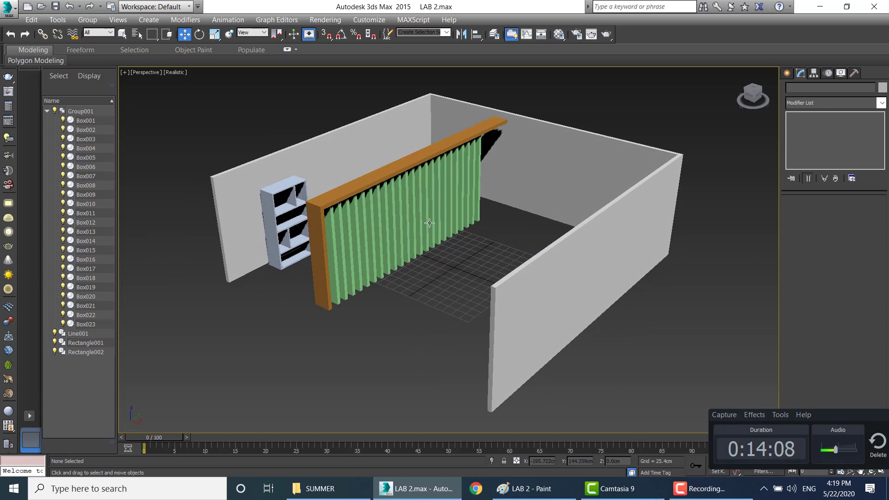
key("alt+Tab")
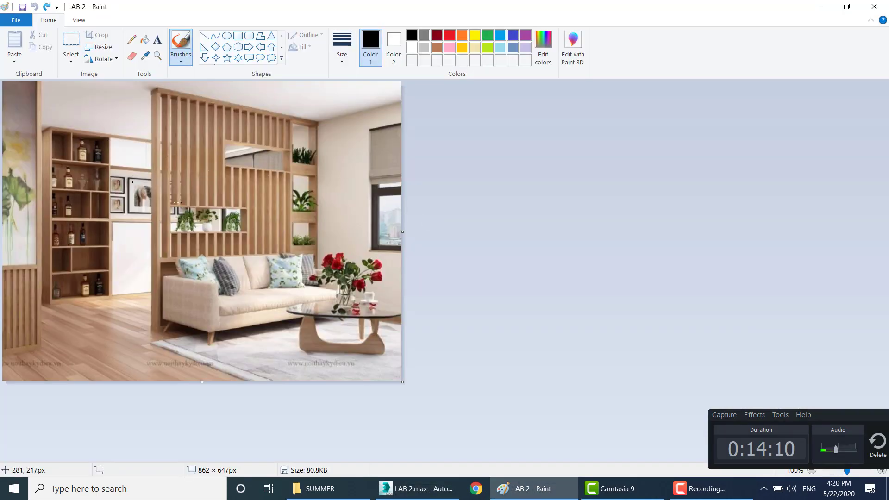
key("alt+Tab")
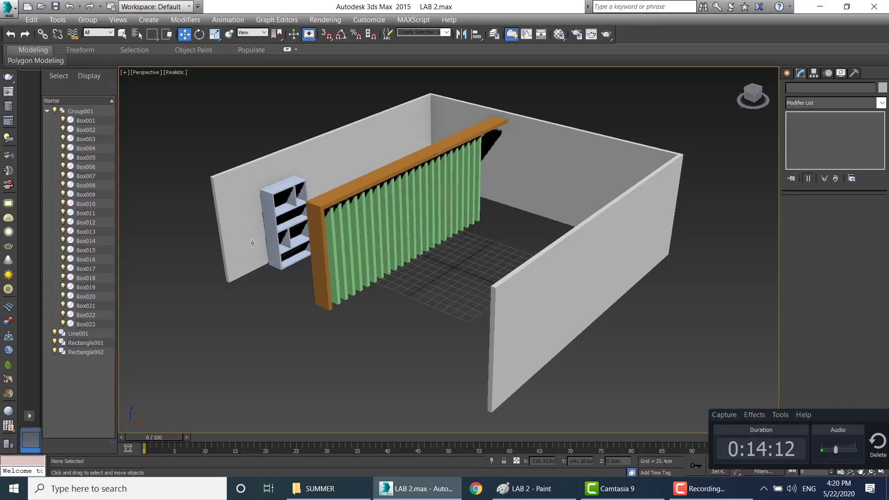
mouse_move(412, 252)
middle_mouse_down("alt")
mouse_move(445, 277)
mouse_move(372, 218)
mouse_move(370, 194)
mouse_move(374, 238)
mouse_move(373, 202)
middle_mouse_up("alt")
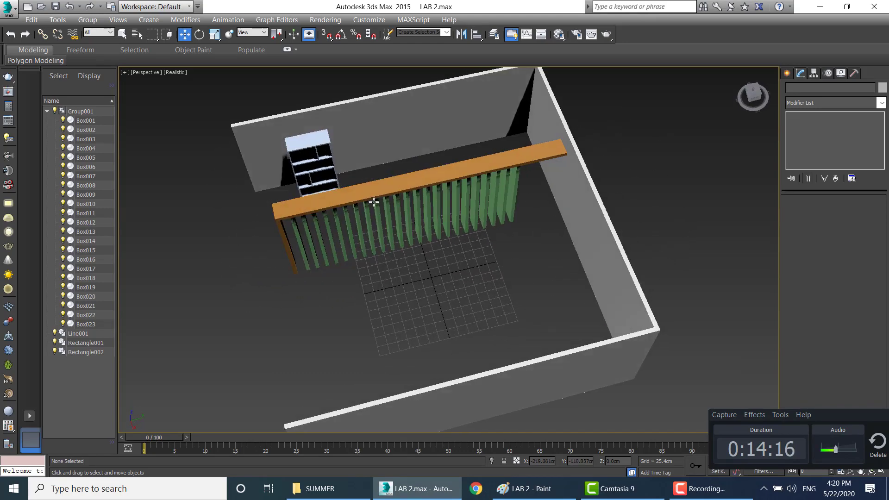
left_click(407, 243)
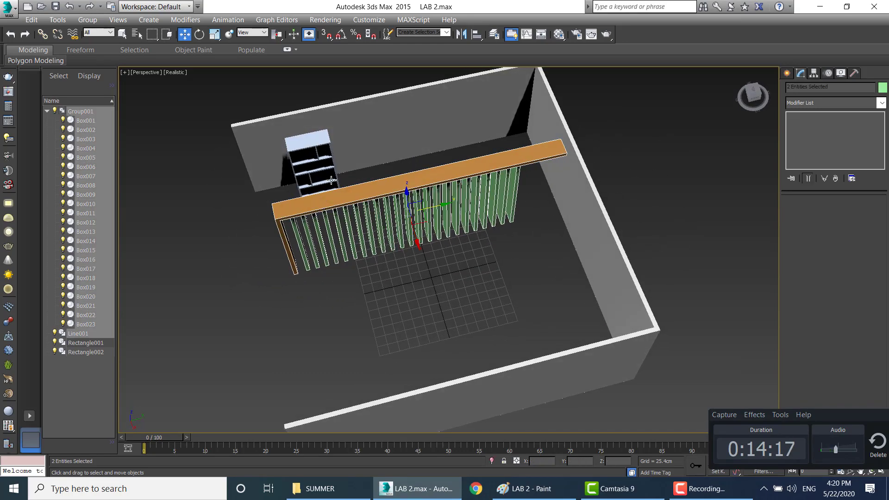
left_click(298, 144, "ctrl")
middle_click_drag(298, 144, 428, 178, "alt")
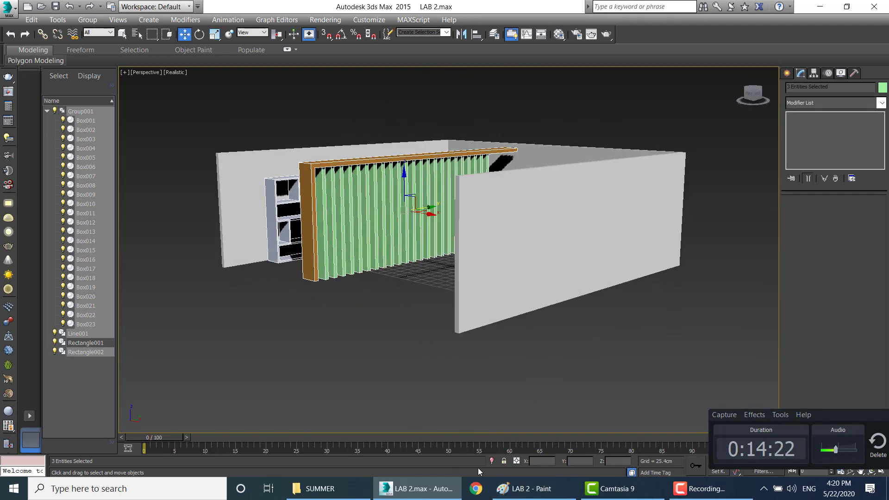
Step: Load frontend-large.jpg from Desktop\3D\LAB 1 as the material's Diffuse bitmap
key("m")
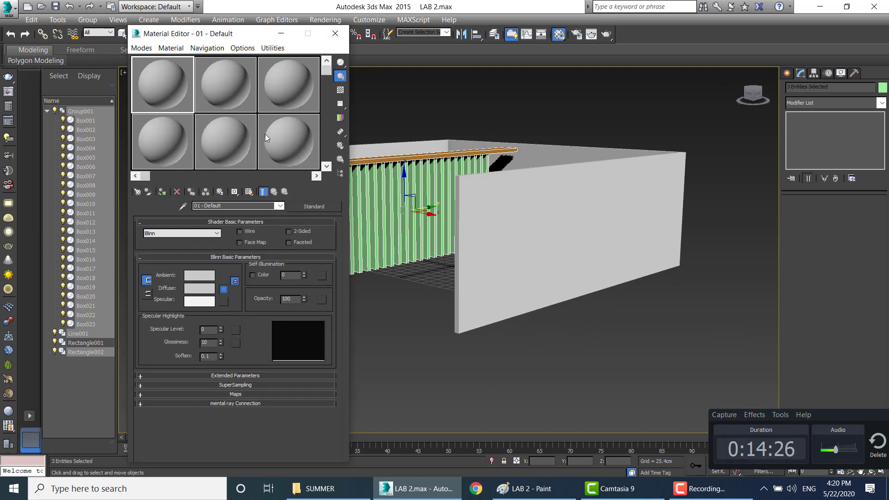
double_click(162, 87)
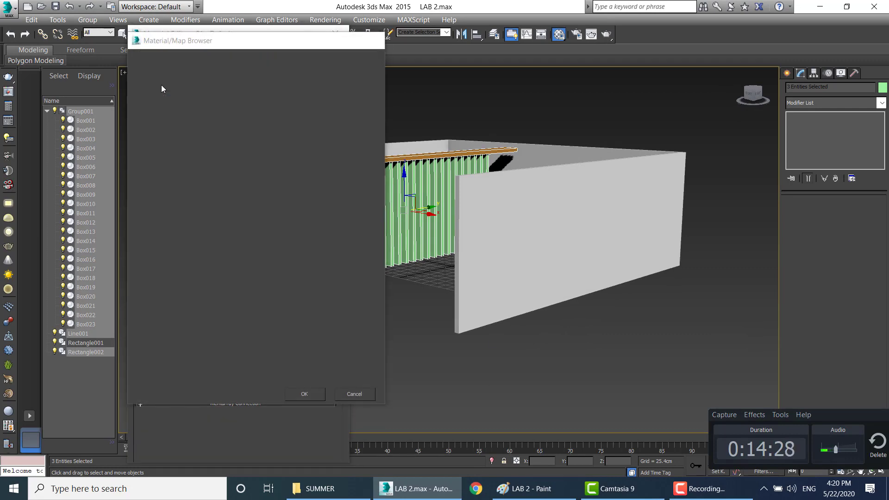
scroll(243, 138, "down", 3)
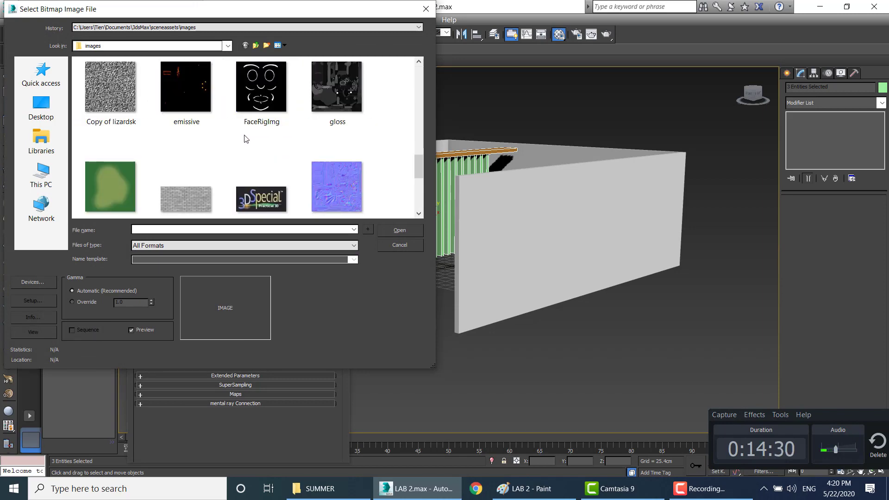
scroll(246, 136, "down", 3)
scroll(245, 137, "up", 4)
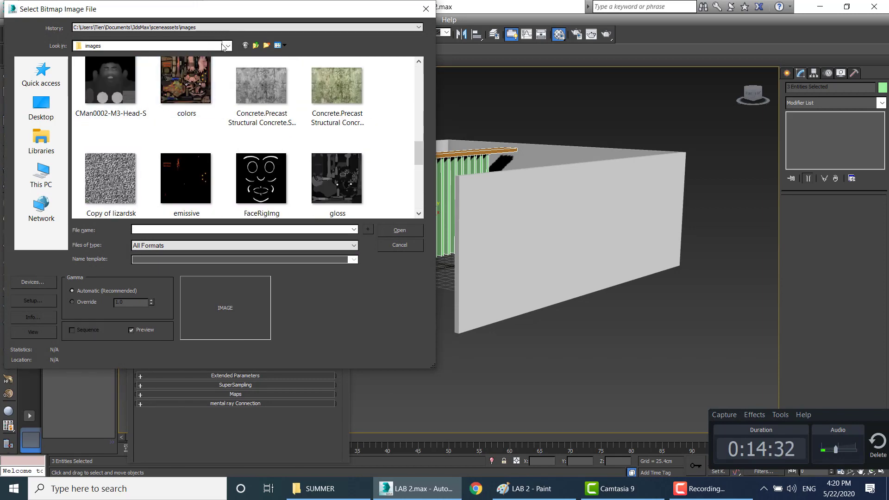
left_click(228, 45)
left_click(139, 68)
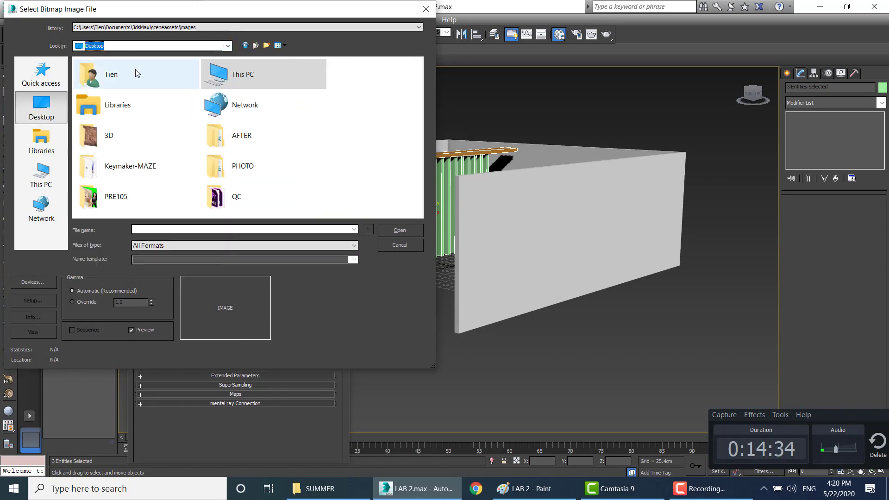
double_click(105, 132)
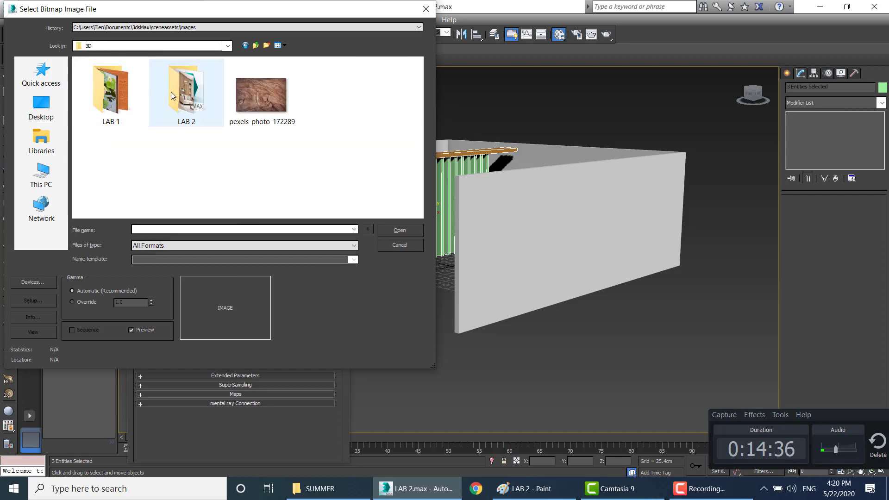
double_click(129, 95)
double_click(251, 98)
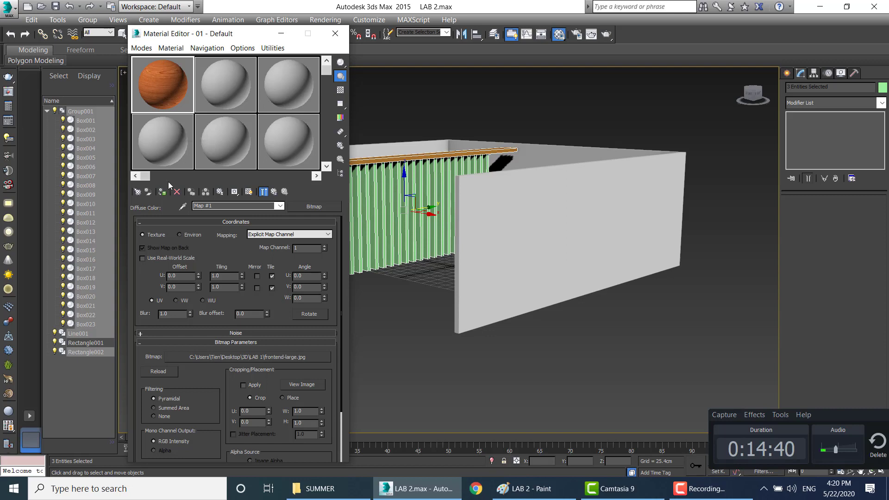
Step: Assign the wood material to the selected objects and show it shaded in the viewport
left_click(162, 191)
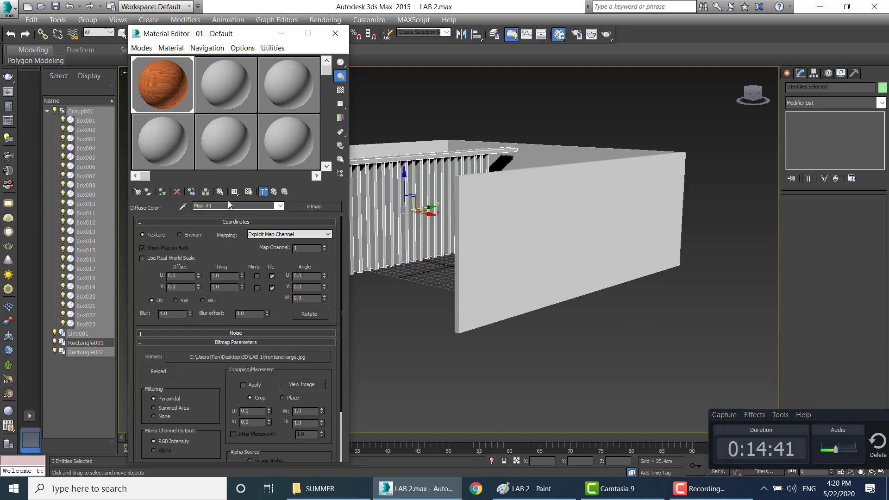
left_click(250, 191)
left_click(332, 30)
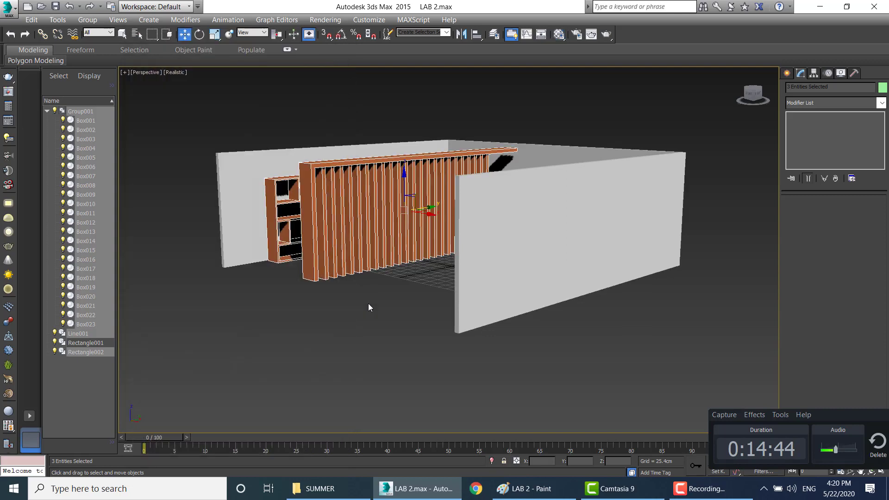
left_click(424, 288)
scroll(423, 298, "up", 1)
scroll(426, 285, "up", 1)
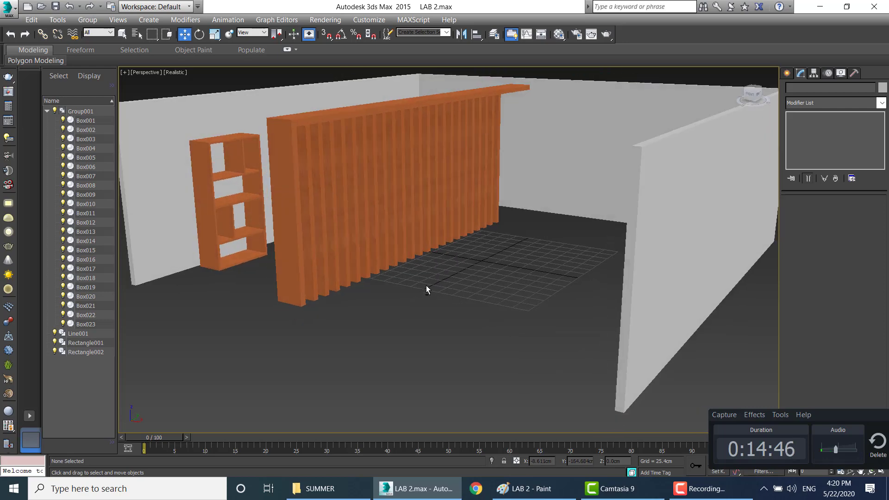
scroll(423, 274, "up", 2)
scroll(419, 291, "up", 1)
scroll(420, 291, "down", 2)
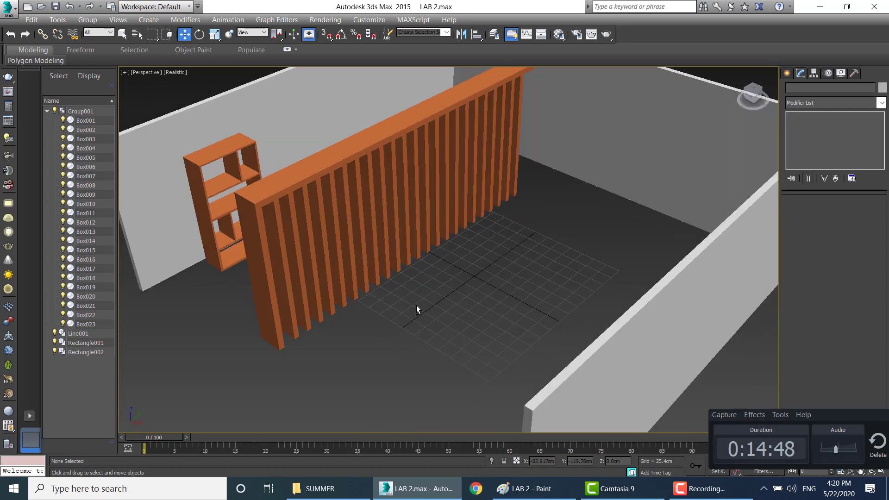
key("alt+Tab")
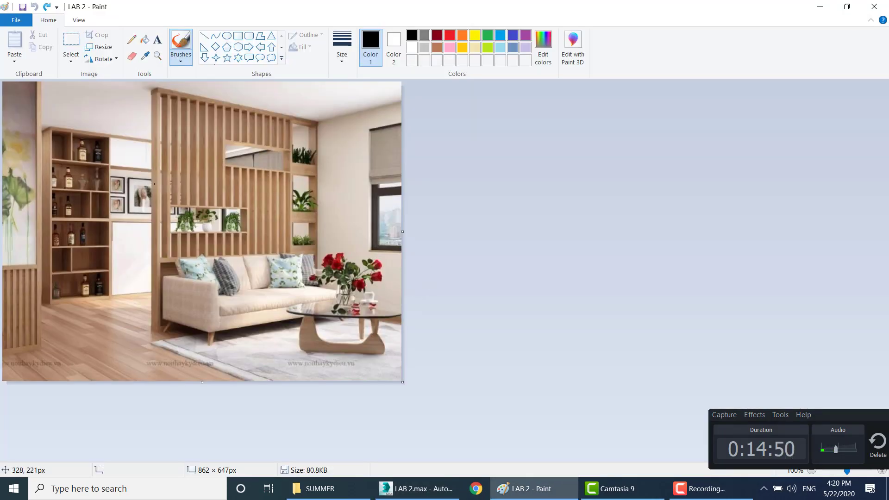
Step: Compare the textured room against the Paint reference photo, then restore the four-viewport layout
key("alt+Tab")
mouse_move(407, 258)
middle_mouse_down("alt")
mouse_move(436, 218)
mouse_move(433, 246)
mouse_move(417, 243)
middle_mouse_up("alt")
scroll(413, 231, "up", 2)
scroll(414, 232, "down", 3)
key("alt+Tab")
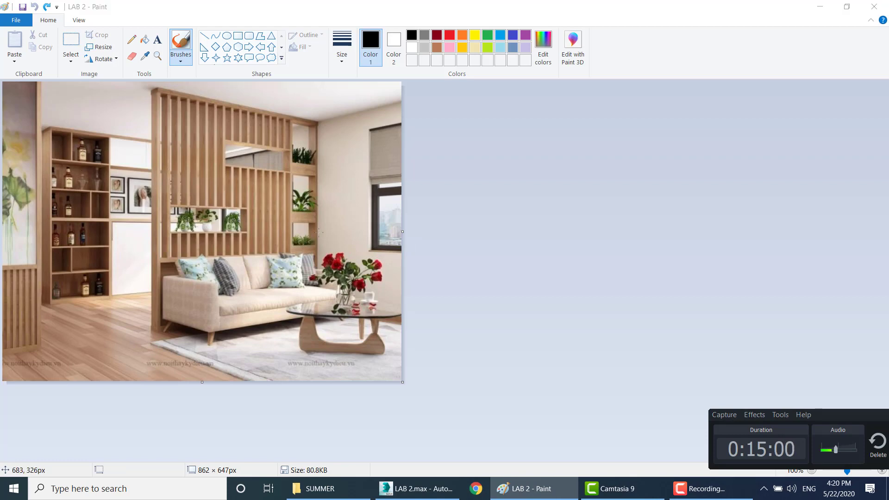
key("alt+Tab")
key("alt+w")
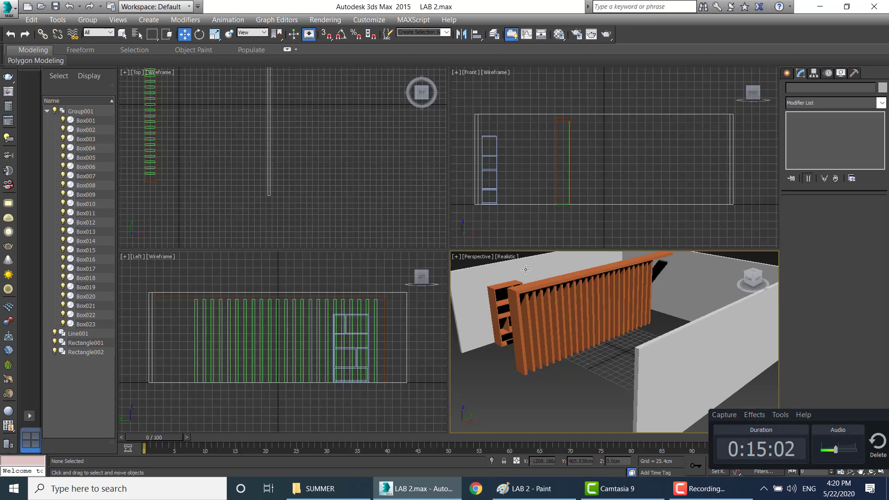
Step: Hide the wall, the railing and the slat partition group
left_click(525, 270)
right_click(525, 266)
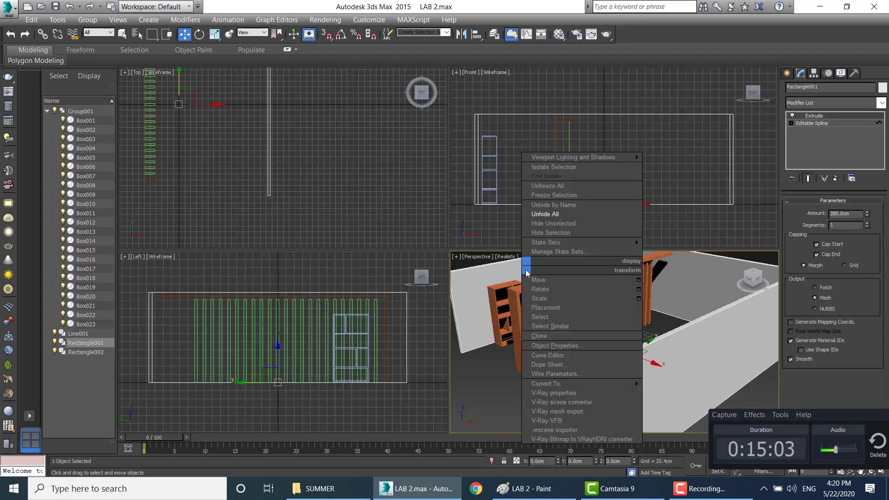
left_click(550, 233)
left_click(566, 281)
right_click(566, 282)
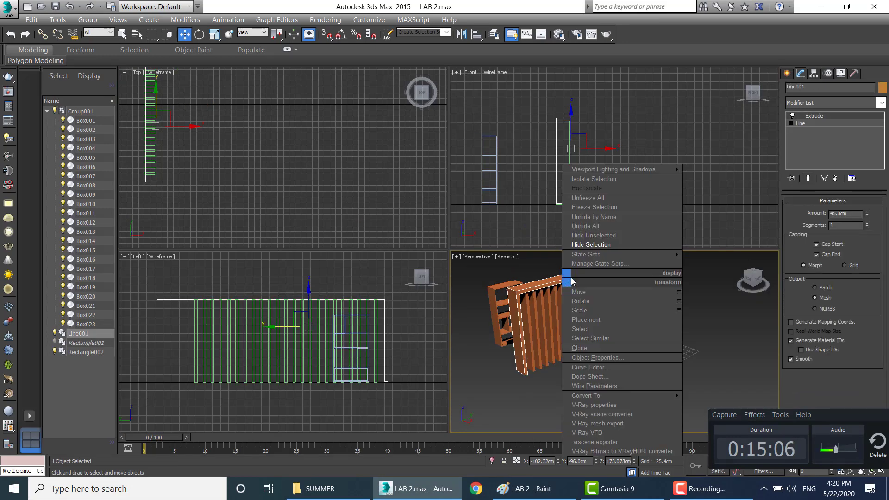
left_click(587, 246)
left_click(584, 292)
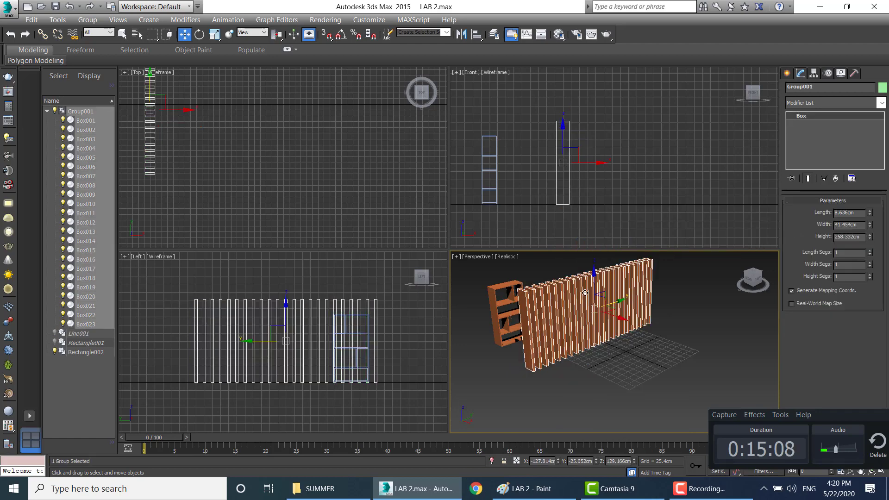
right_click(584, 293)
left_click(620, 257)
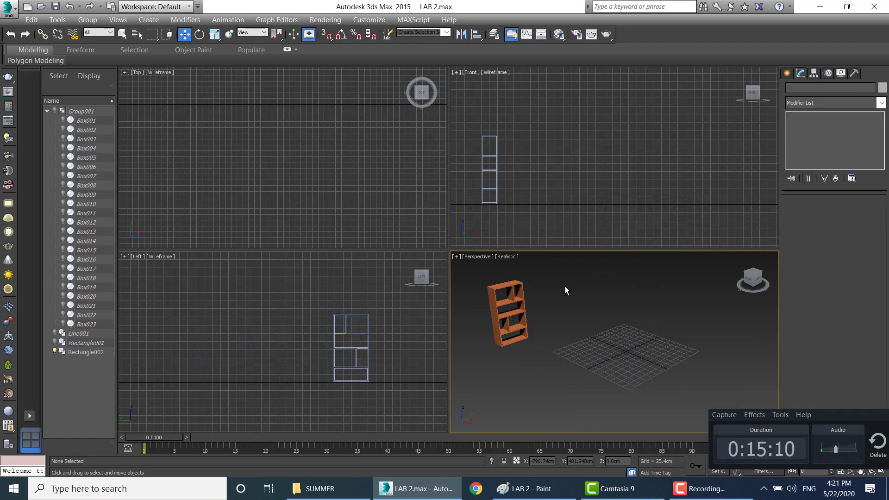
Step: Maximize the Left viewport and zoom in on the bookshelf's outline
key("alt+w")
key("alt+w")
left_click(293, 335)
key("alt+w")
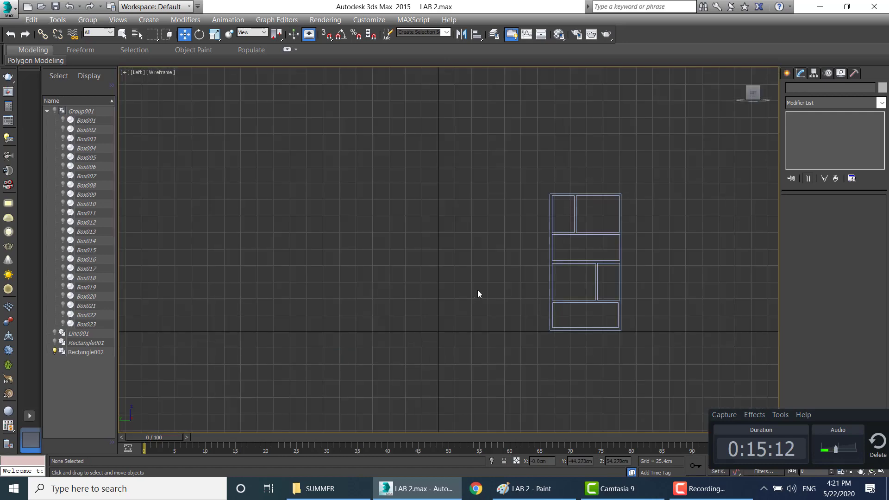
middle_click_drag(478, 292, 365, 323)
scroll(365, 323, "up", 6)
middle_click_drag(540, 254, 329, 354)
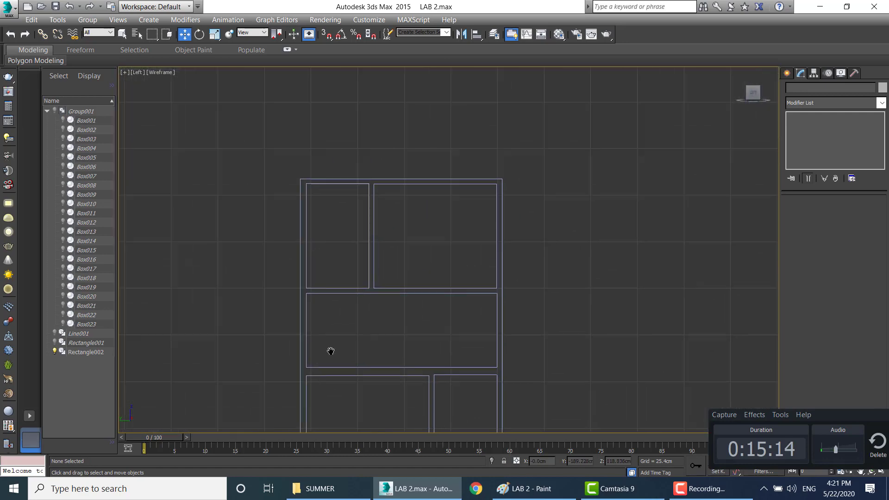
scroll(329, 353, "up", 2)
scroll(431, 306, "up", 2)
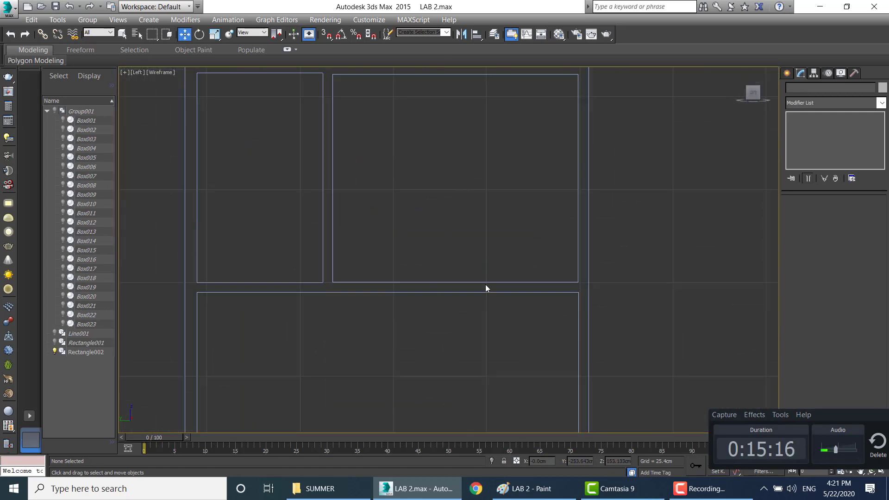
Step: Turn on Line shape creation with the frame's top edge in view
left_click(787, 73)
left_click(826, 151)
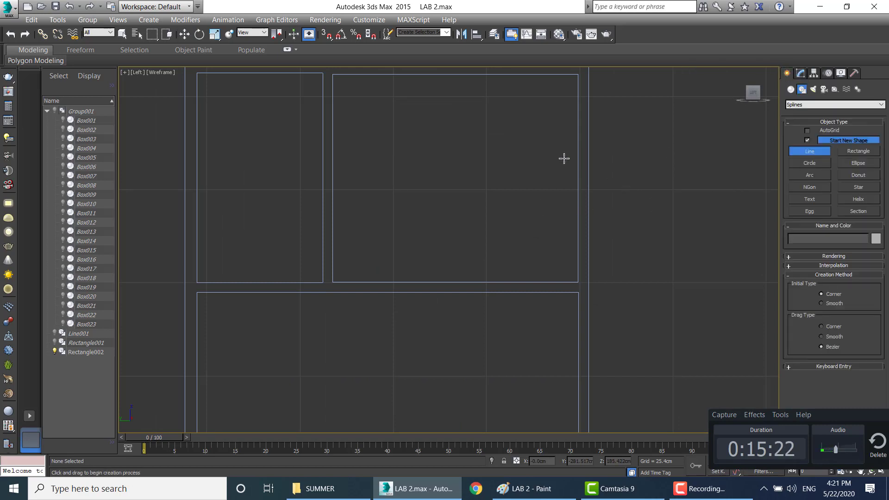
middle_click_drag(541, 171, 485, 225)
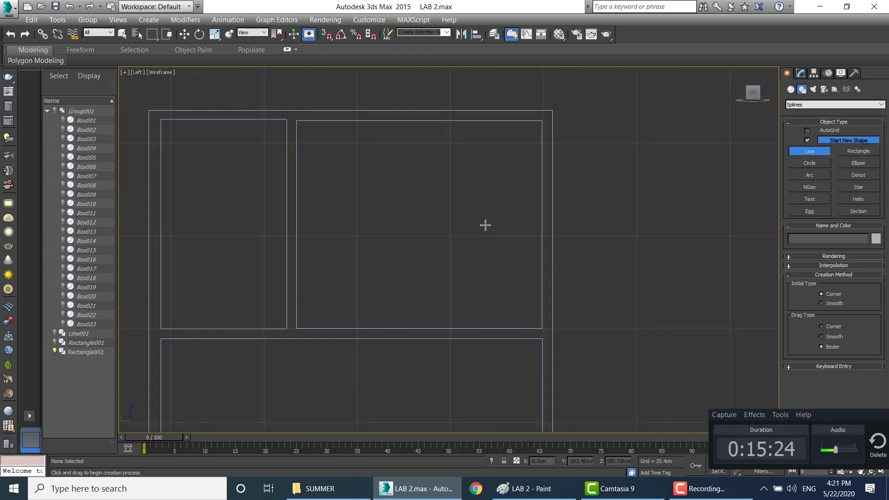
key("alt+Tab")
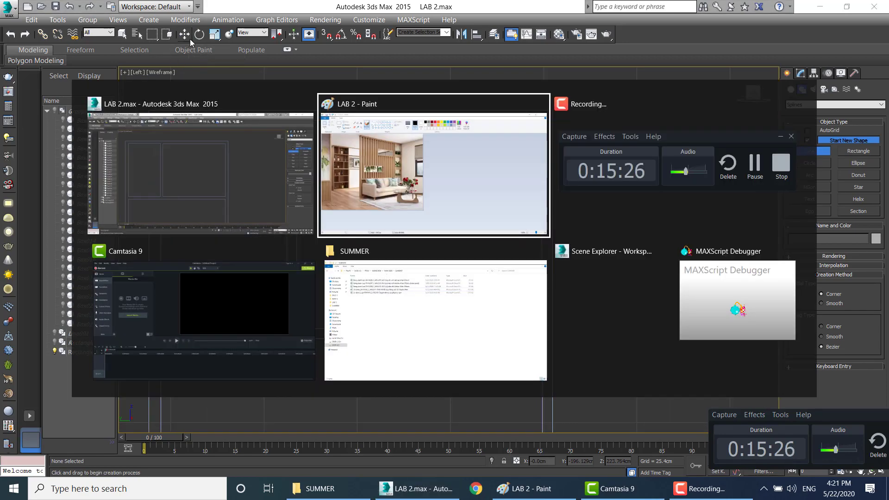
Step: Switch away from 3ds Max and launch Google Chrome
key("alt+Tab")
key("alt+Tab")
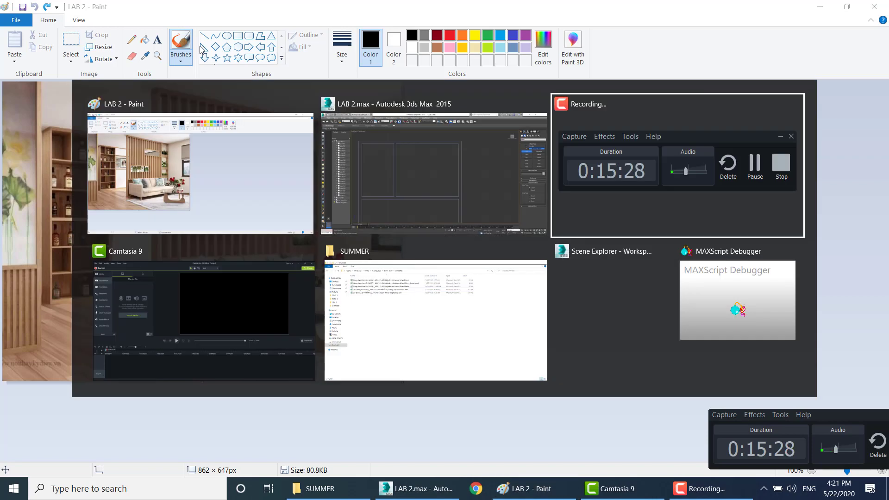
key("alt+Tab")
key("alt+Tab")
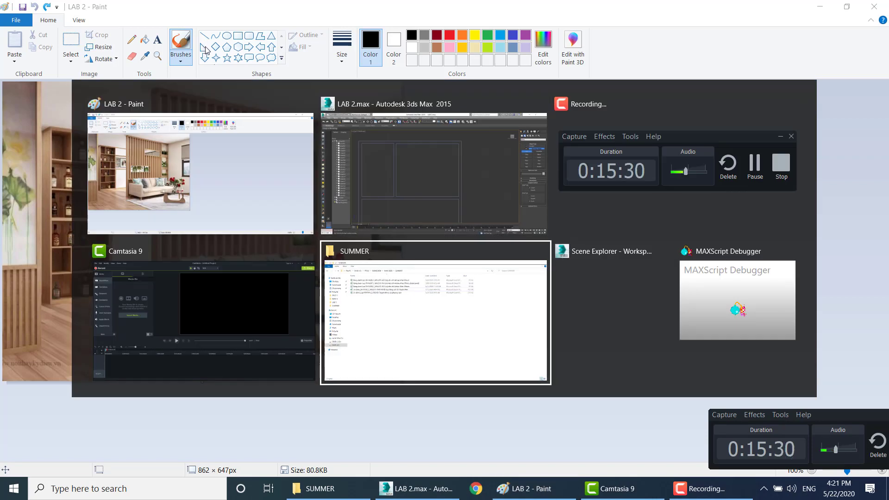
key("alt+Tab")
key("alt+Tab")
key("alt+Tab")
key("alt")
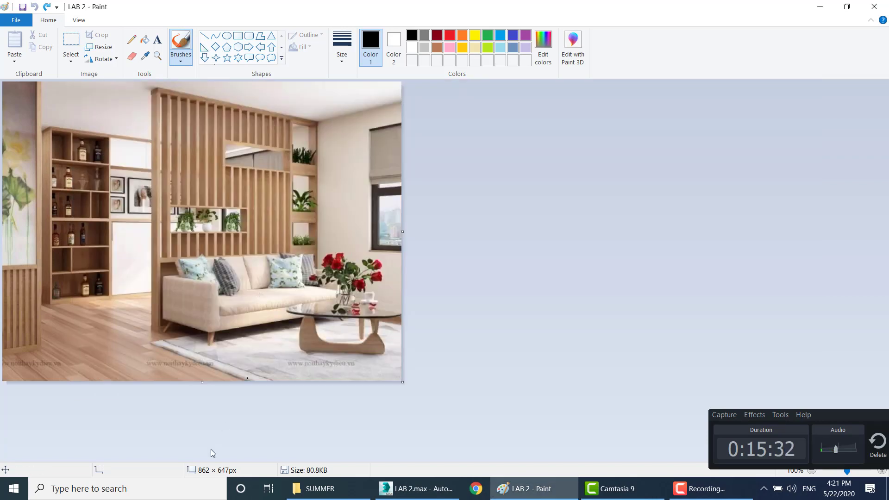
left_click(468, 490)
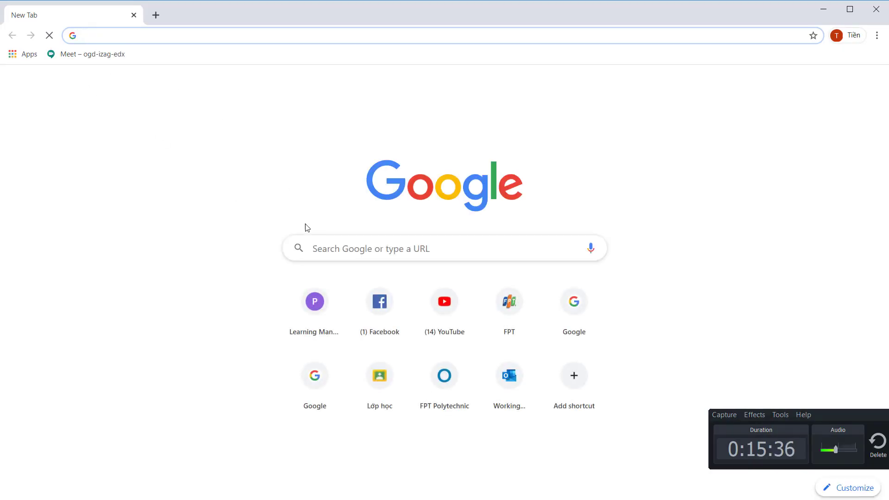
Step: Search Google for CHAI RUOU and show the image results
left_click(333, 246)
type("CHAI ")
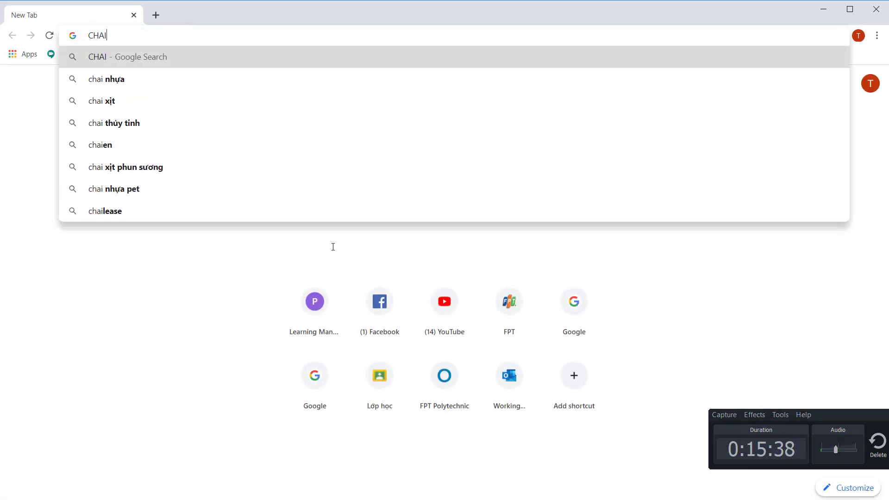
type("ROU")
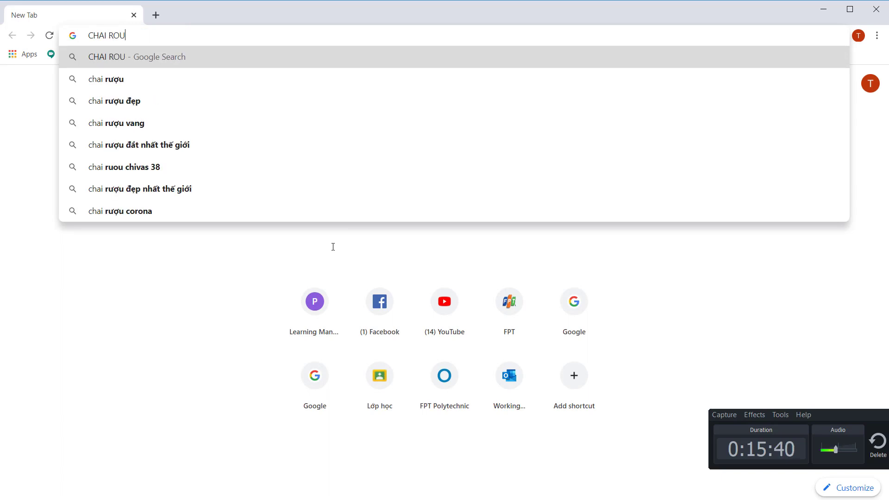
key("BackSpace")
key("BackSpace")
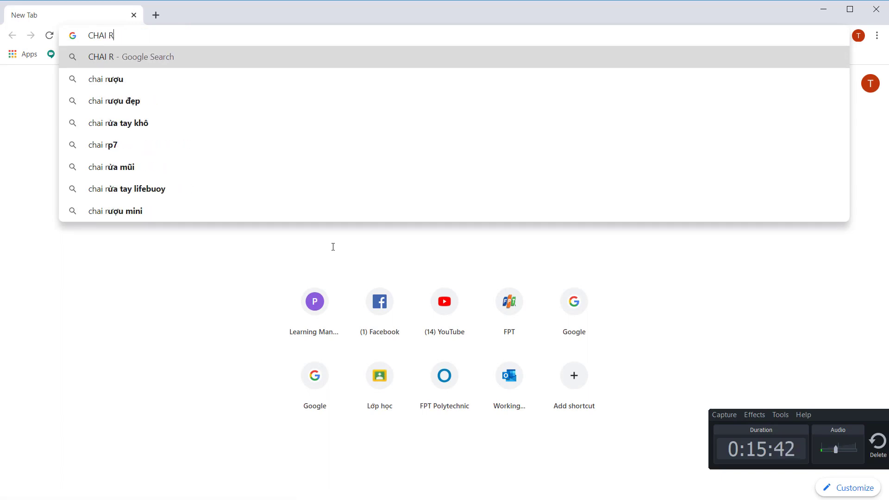
type("UOU")
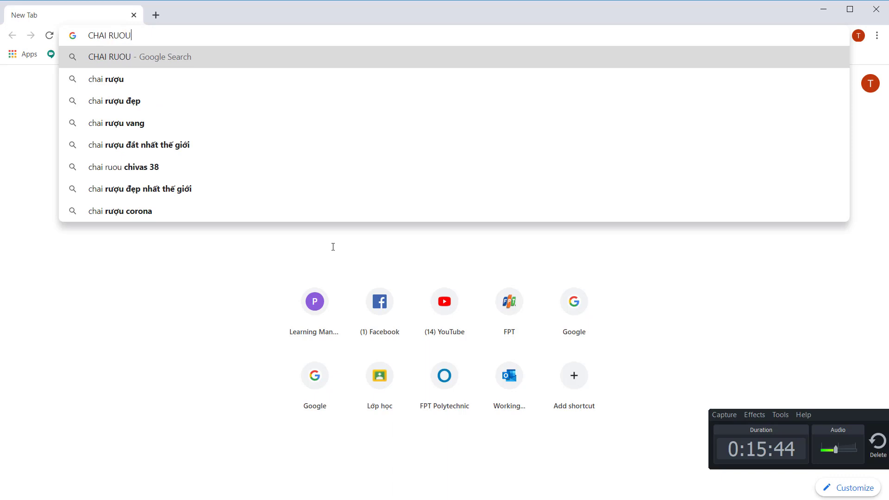
key("Return")
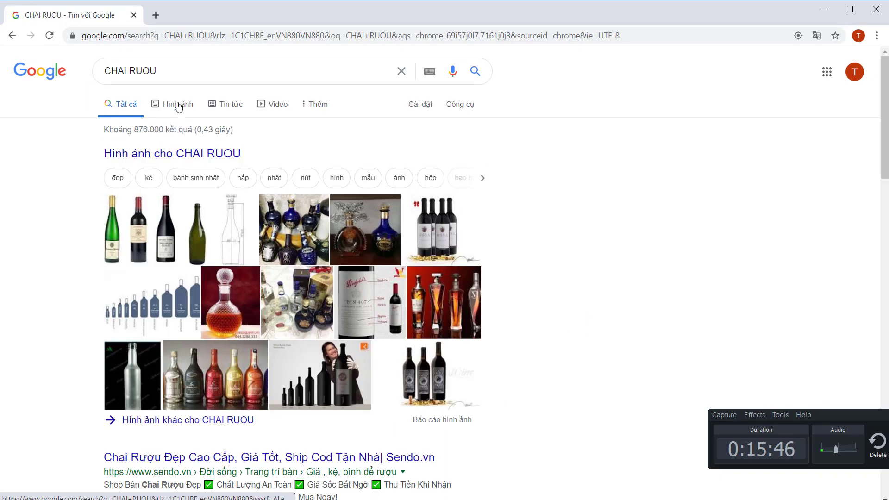
left_click(179, 108)
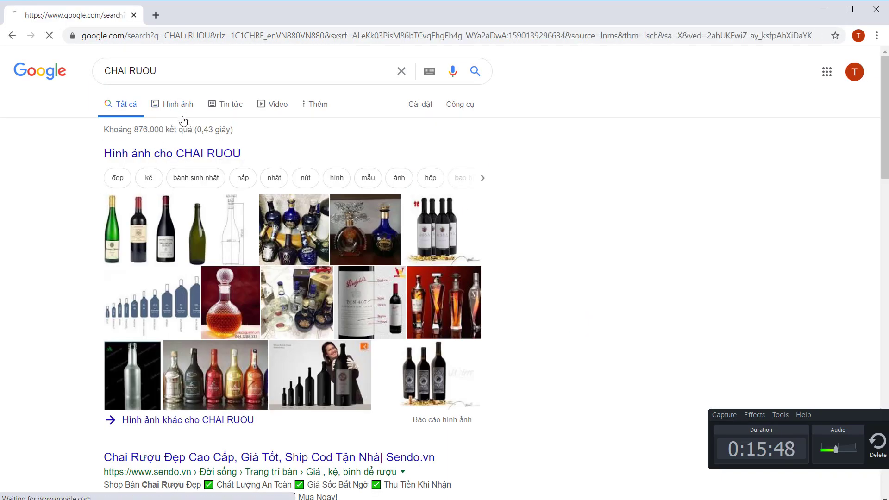
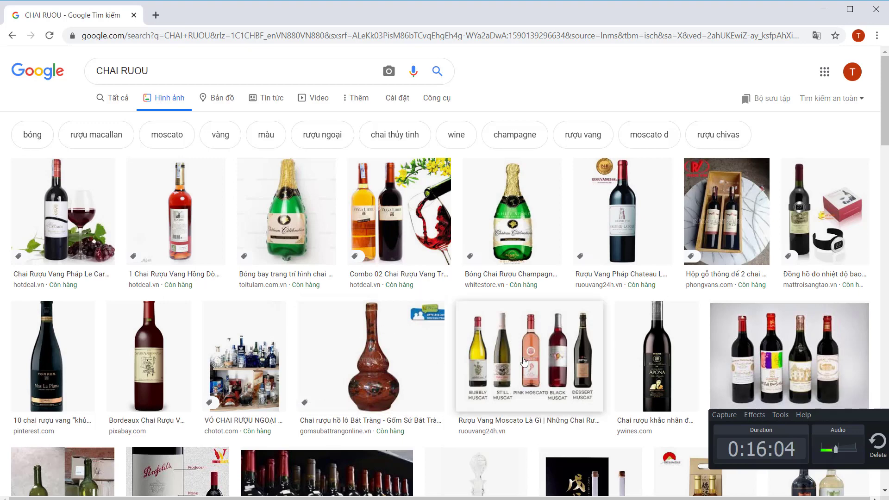
Step: Save the gourd bottle picture as chai-ruou-ho-lo-bat-trang2.jpg in Desktop\3D\LAB 2
left_click(378, 372)
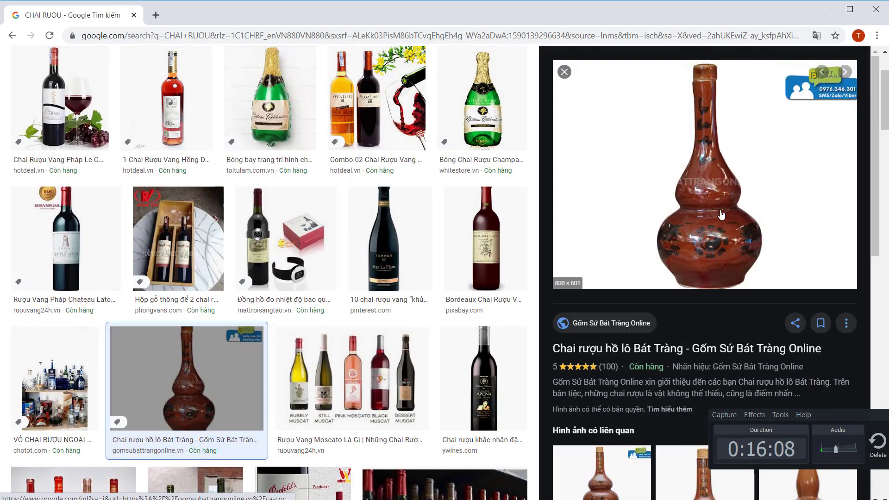
right_click(711, 172)
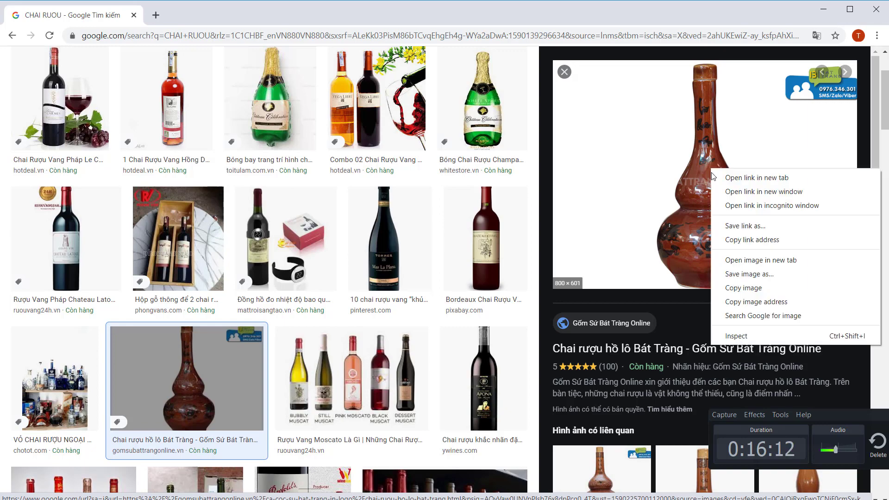
left_click(750, 274)
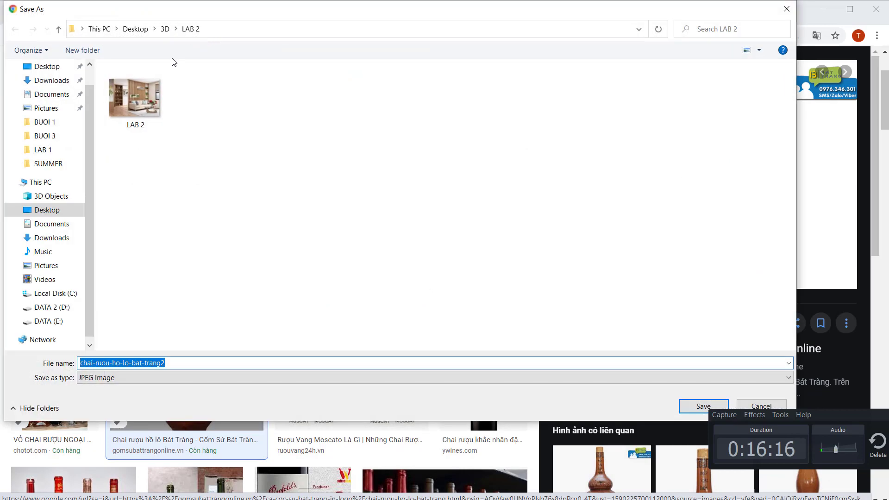
left_click(48, 66)
double_click(131, 86)
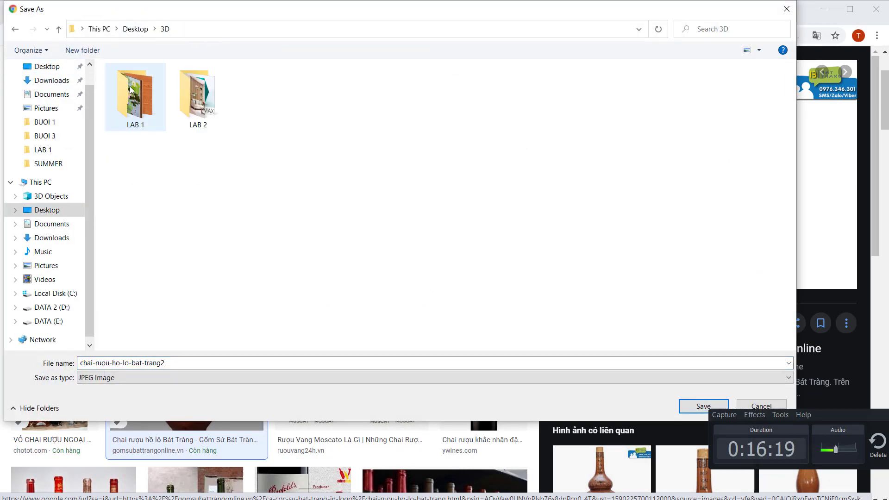
double_click(175, 109)
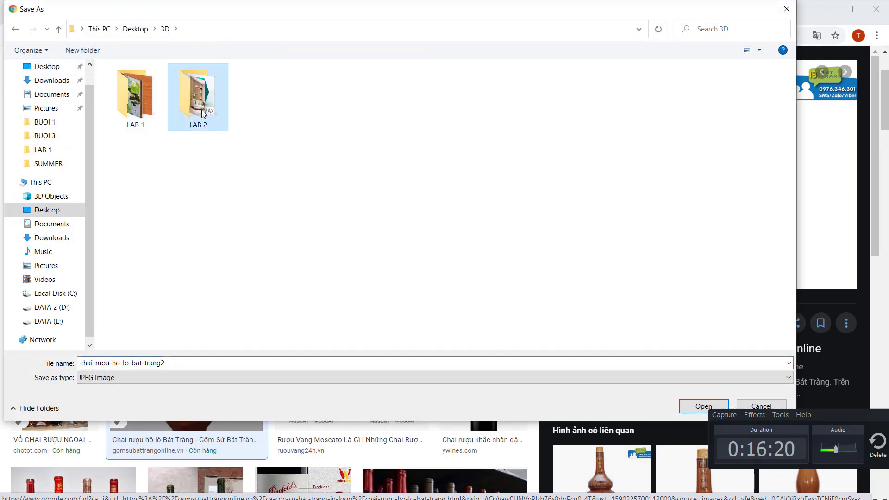
left_click(192, 362)
key("Return")
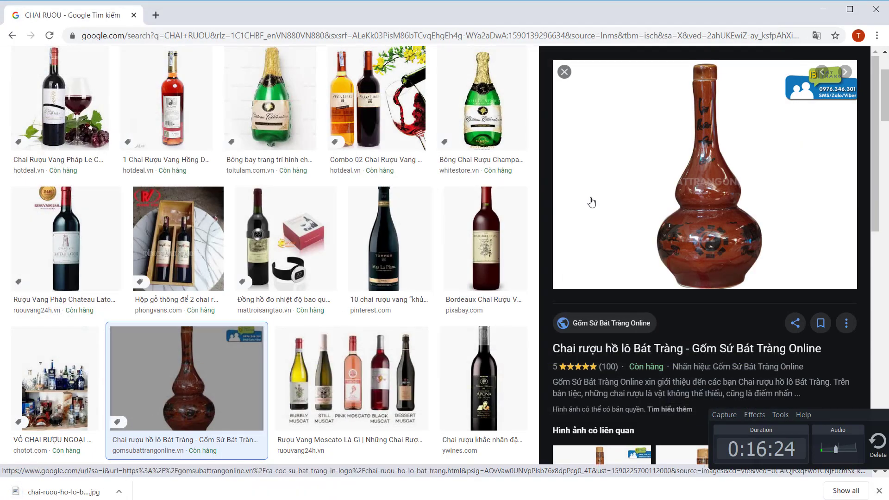
Step: Return to 3ds Max and frame the bookshelf in the Left viewport
key("alt+Tab")
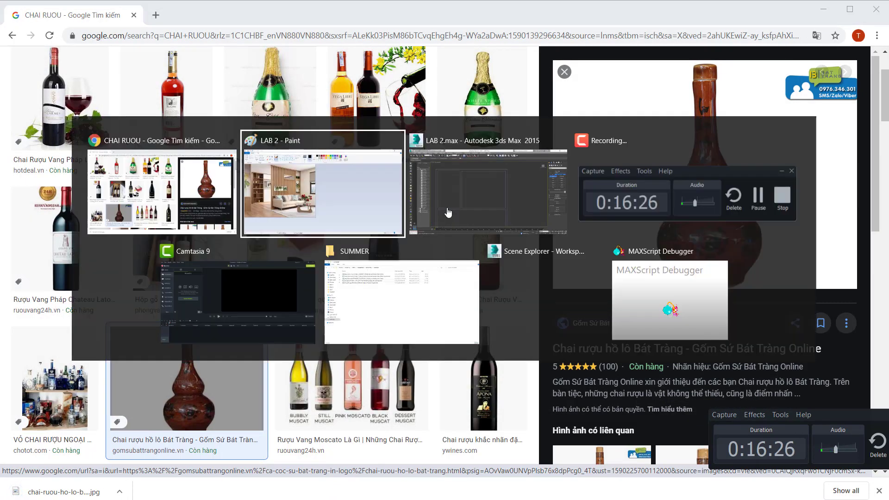
left_click(448, 212)
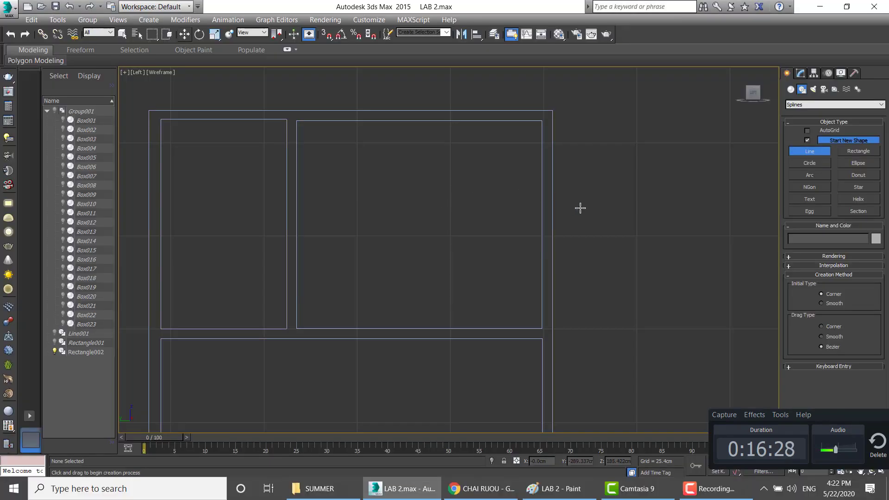
scroll(579, 206, "down", 5)
mouse_move(579, 206)
middle_mouse_down()
mouse_move(525, 225)
mouse_move(466, 200)
middle_mouse_up()
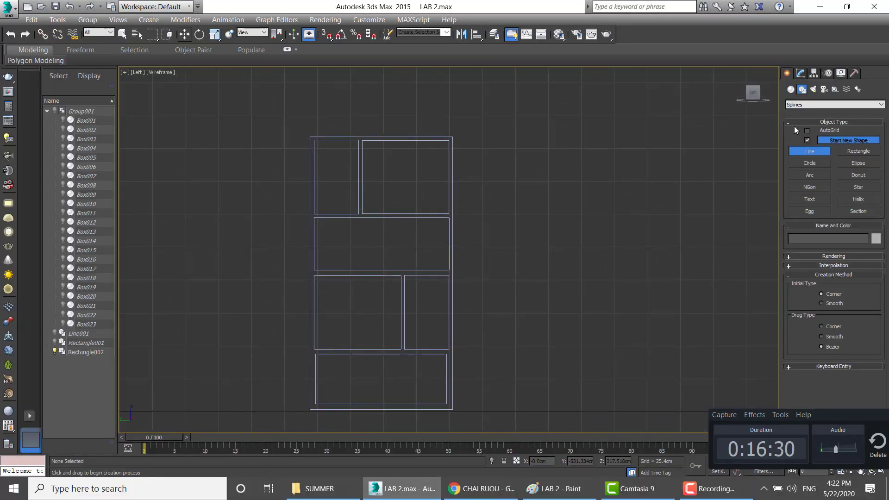
Step: Draw a 4×4-segment Plane, about 178 × 142 cm, to the right of the bookshelf
left_click(791, 89)
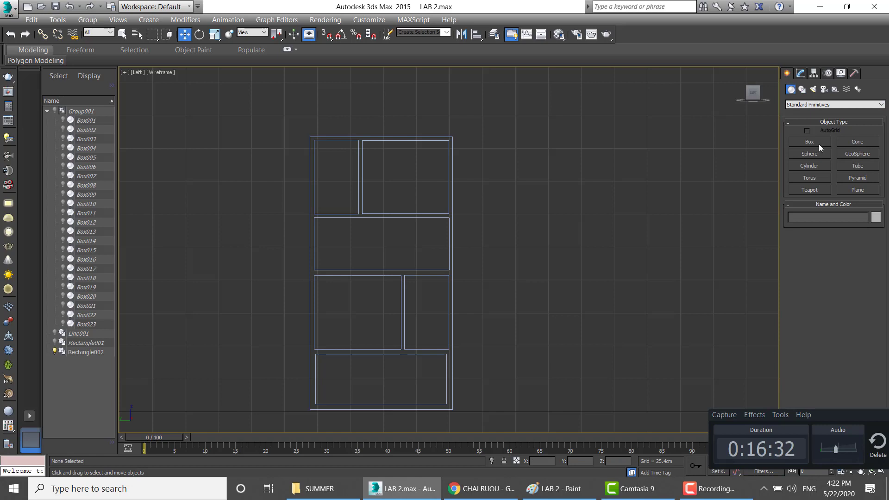
left_click(804, 88)
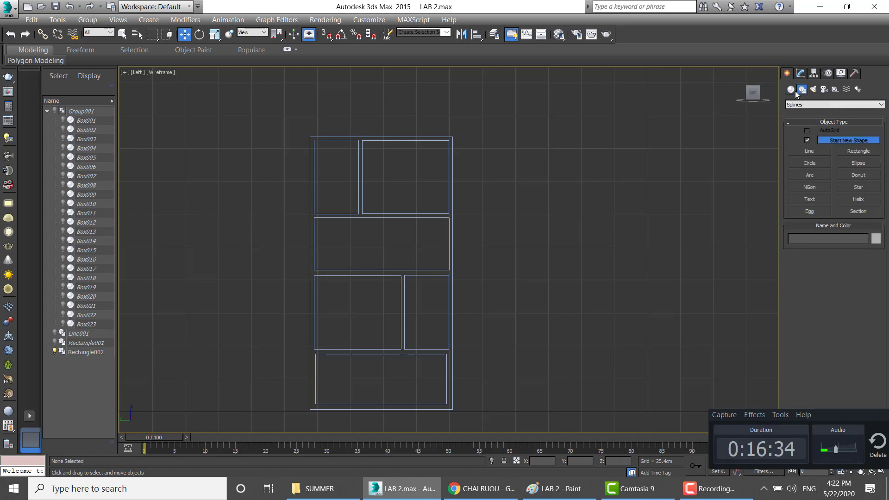
left_click(791, 90)
left_click(861, 191)
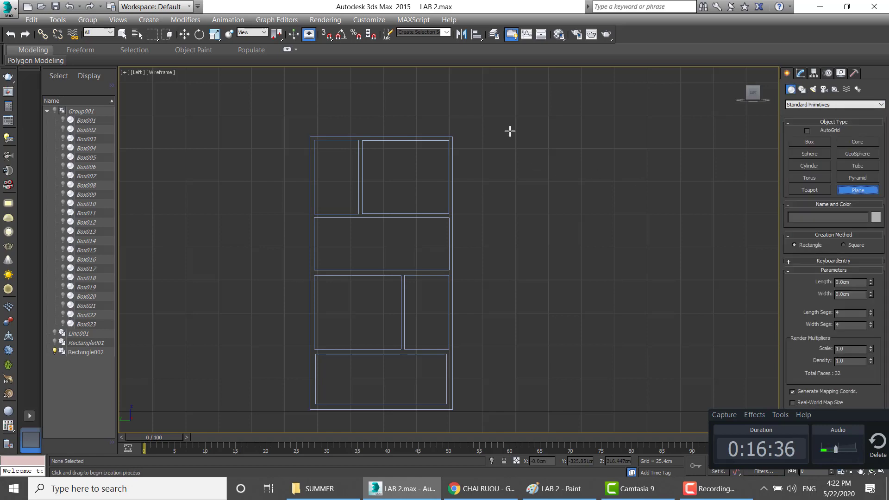
mouse_move(510, 131)
left_mouse_down()
mouse_move(654, 226)
mouse_move(694, 362)
left_mouse_up()
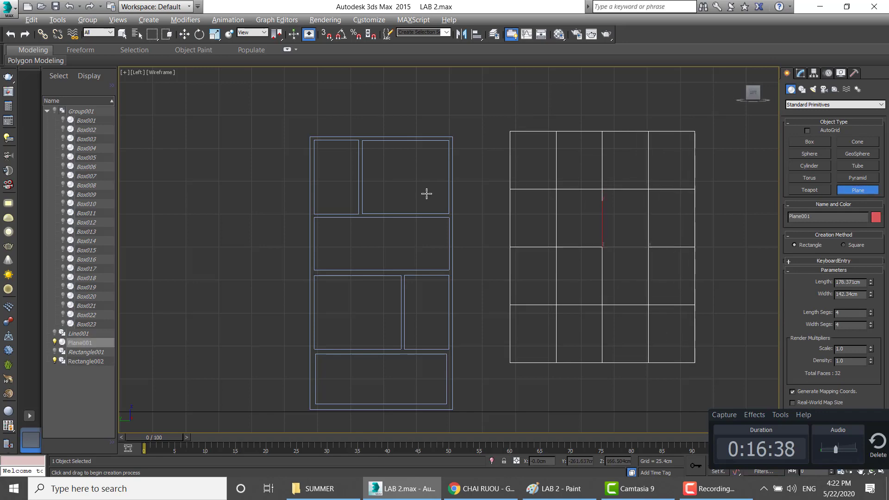
Step: Check the new plane beside the bookshelf in the Perspective viewport
key("alt+w")
middle_click(596, 309)
key("alt+w")
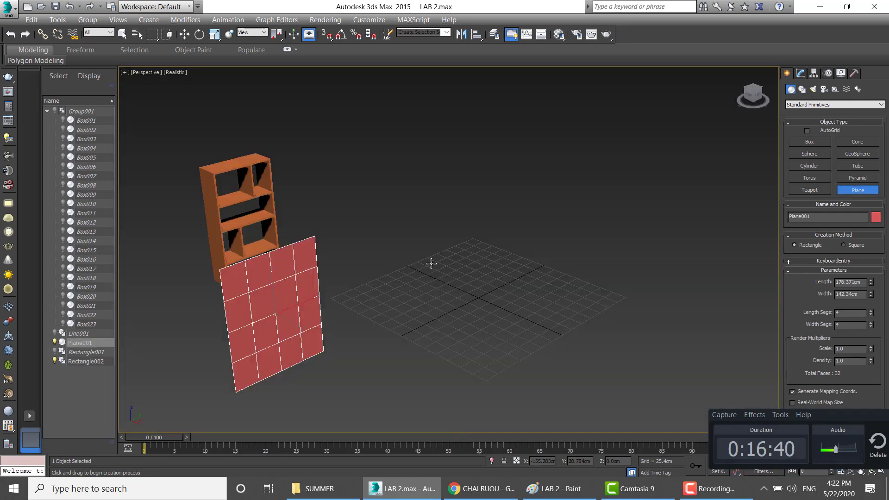
middle_click_drag(431, 262, 522, 248, "alt")
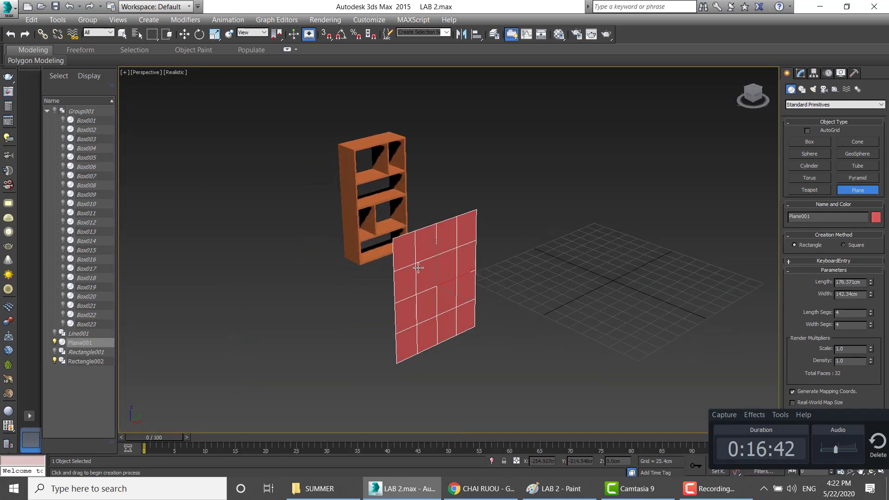
key("alt+w")
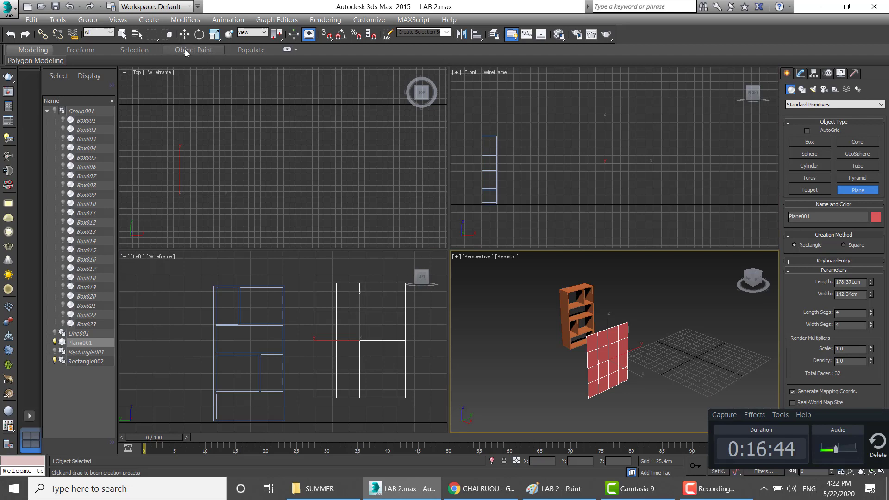
Step: Select Plane001 in the Left viewport with the Move tool
left_click(184, 34)
left_click(355, 316)
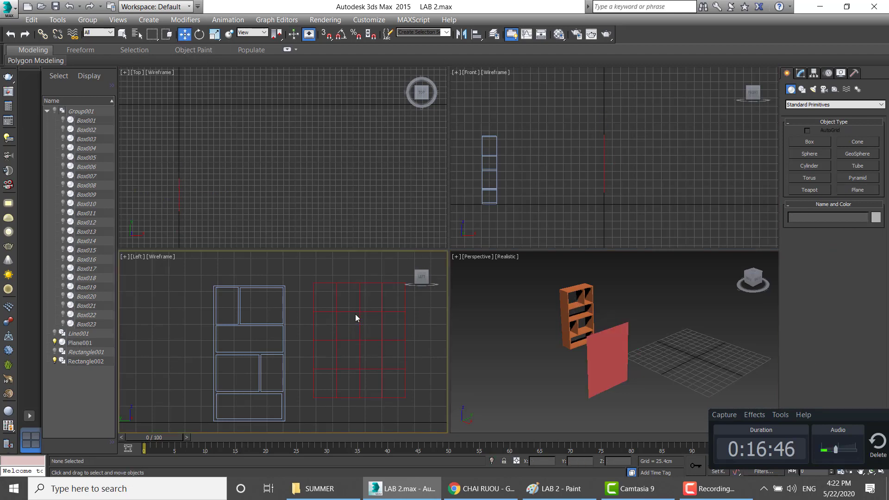
left_click(354, 281)
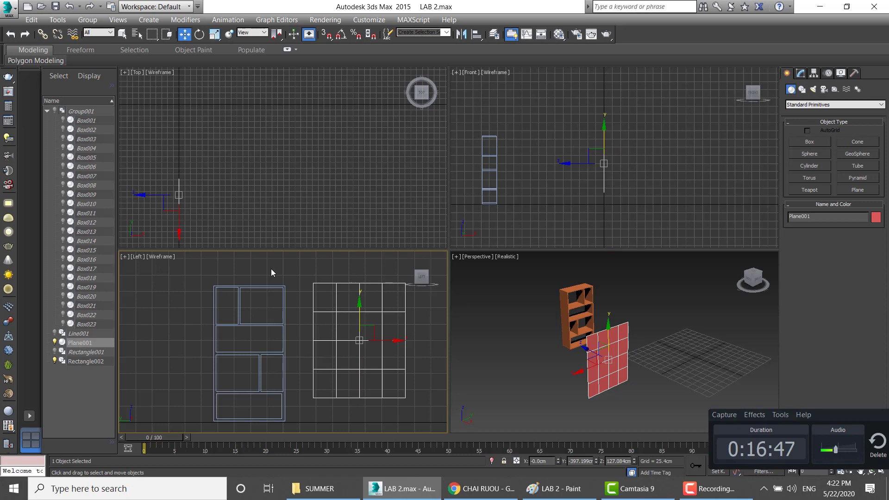
Step: Set the Left viewport display style to Shaded
left_click(138, 257)
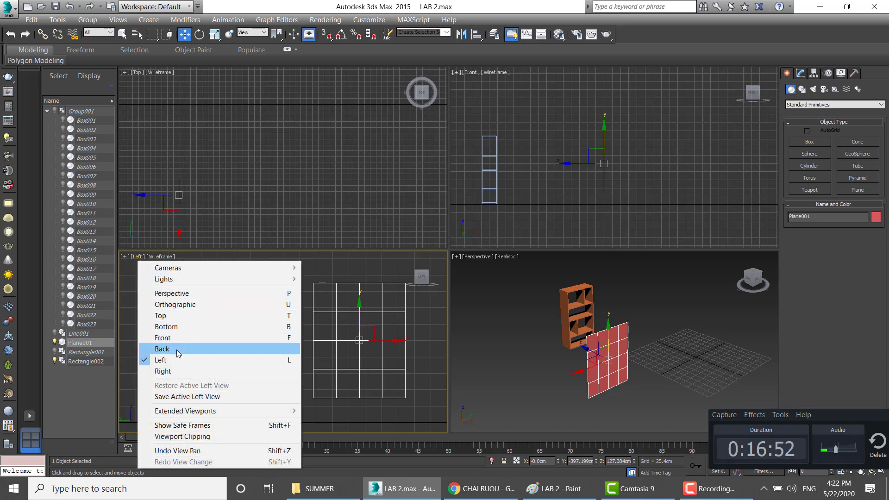
left_click(159, 257)
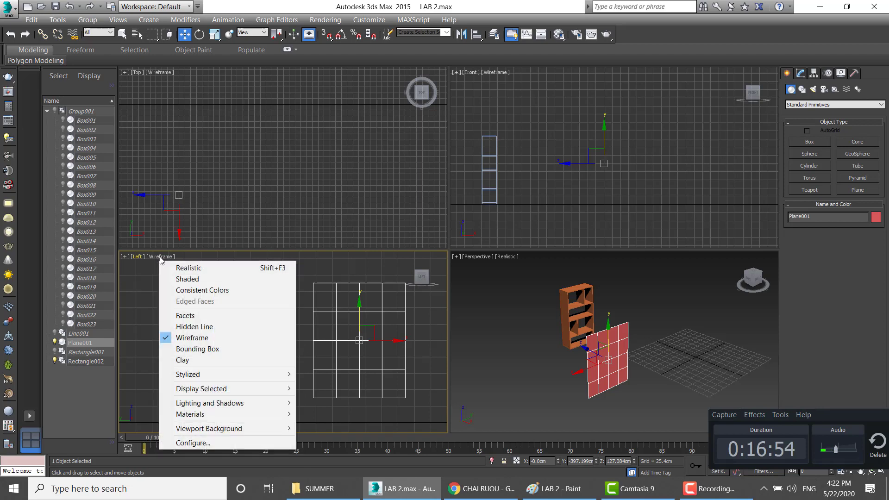
left_click(199, 281)
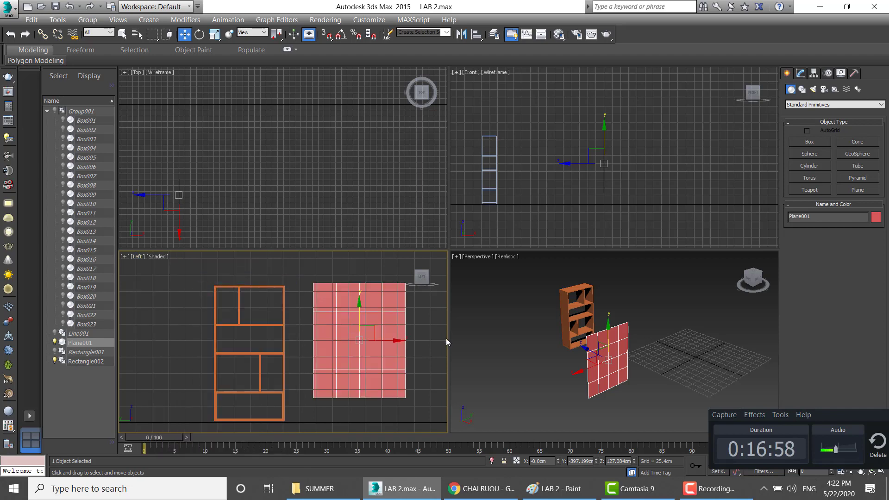
left_click(151, 257)
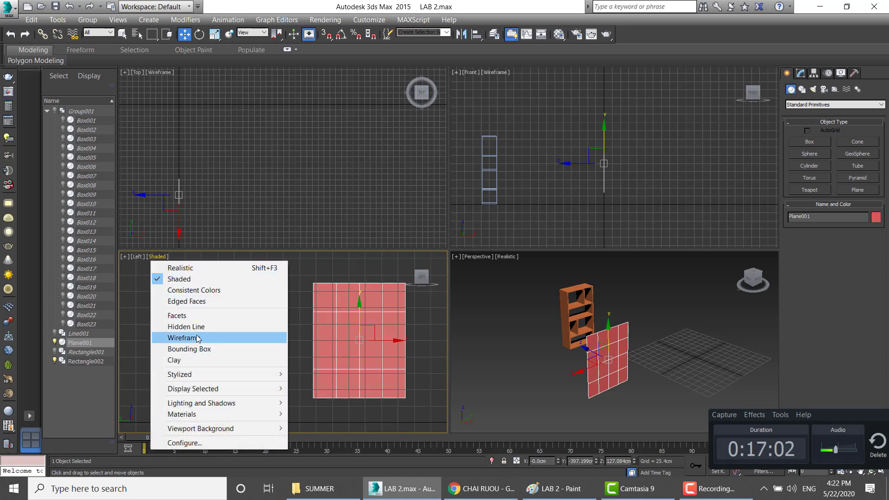
left_click(193, 337)
left_click(163, 259)
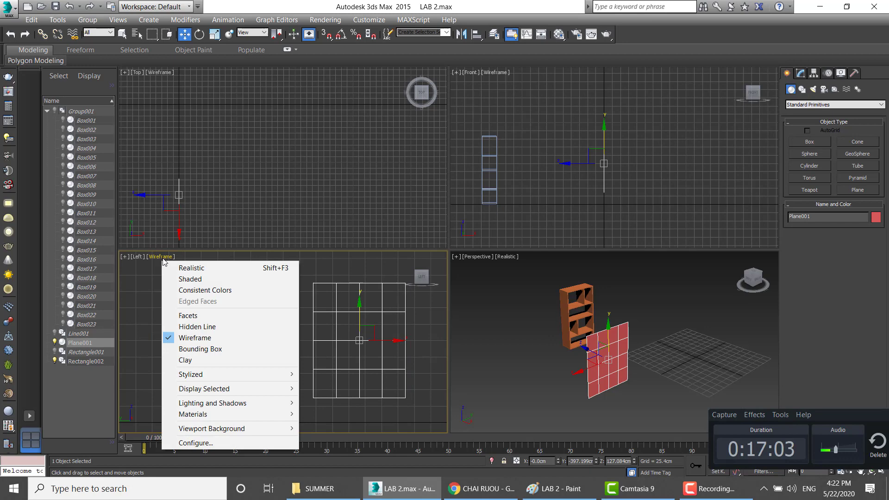
left_click(187, 279)
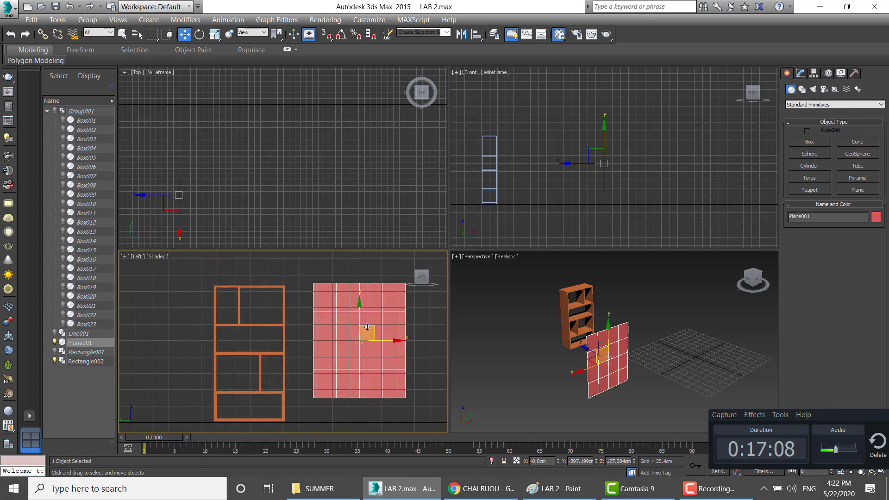
Step: Load chai-ruou-ho-lo-bat-trang2.jpg from LAB 2 as a Diffuse bitmap in a new material
key("m")
left_click_drag(216, 31, 118, 31)
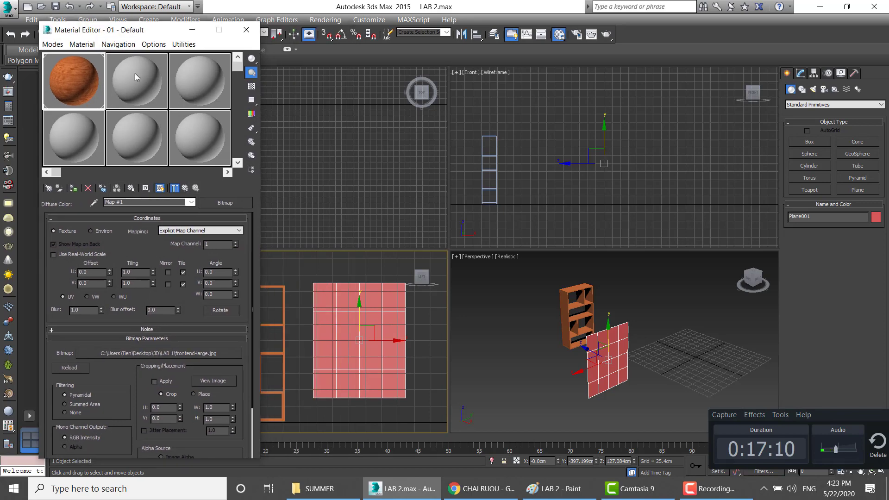
left_click(135, 73)
left_click(138, 285)
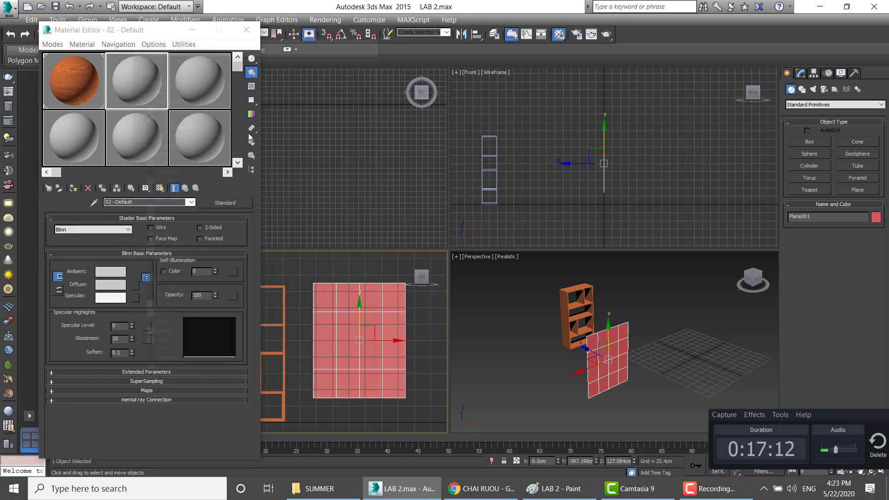
double_click(160, 87)
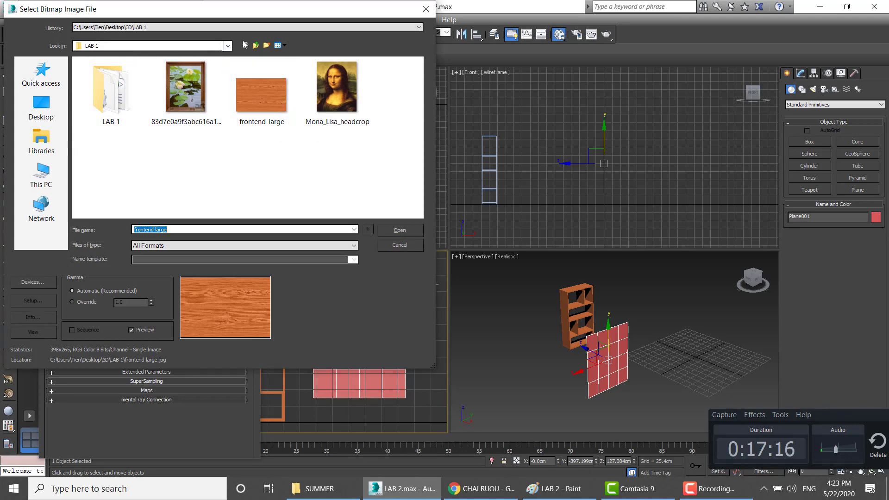
left_click(255, 45)
double_click(182, 90)
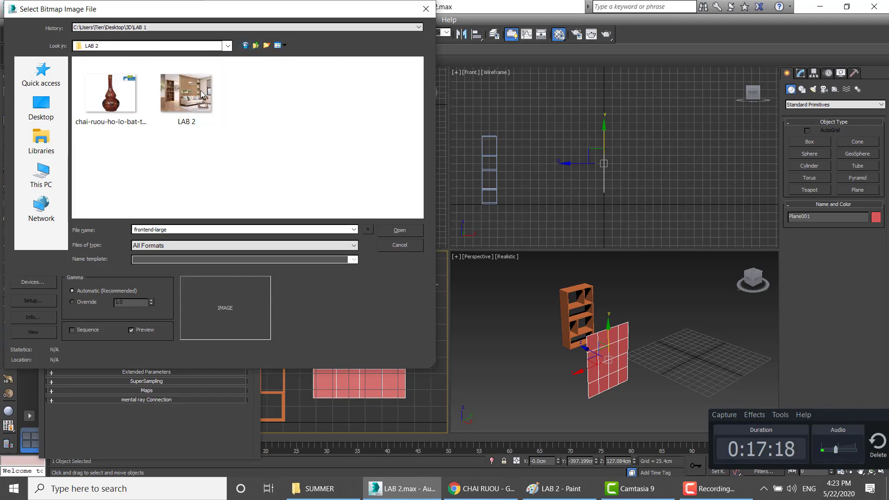
left_click(120, 99)
double_click(119, 100)
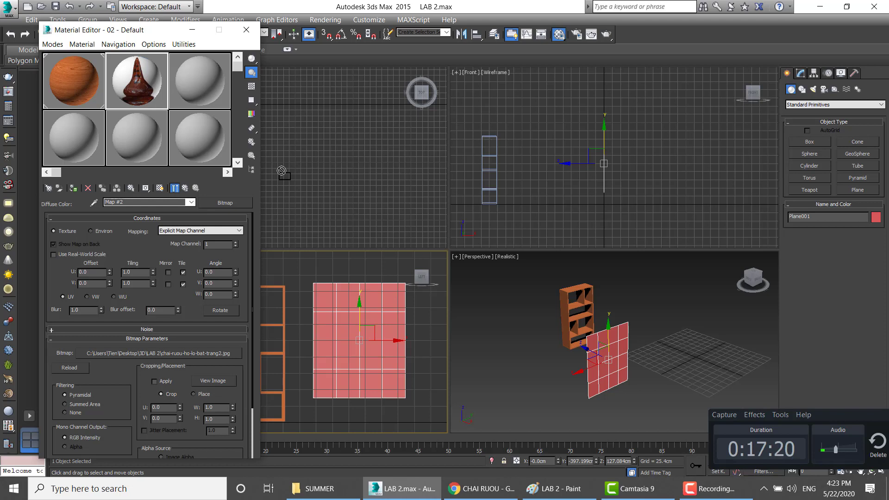
Step: Assign the bottle material to Plane001, show it in viewports, and close the Material Editor
left_click_drag(155, 106, 324, 329)
left_click(159, 188)
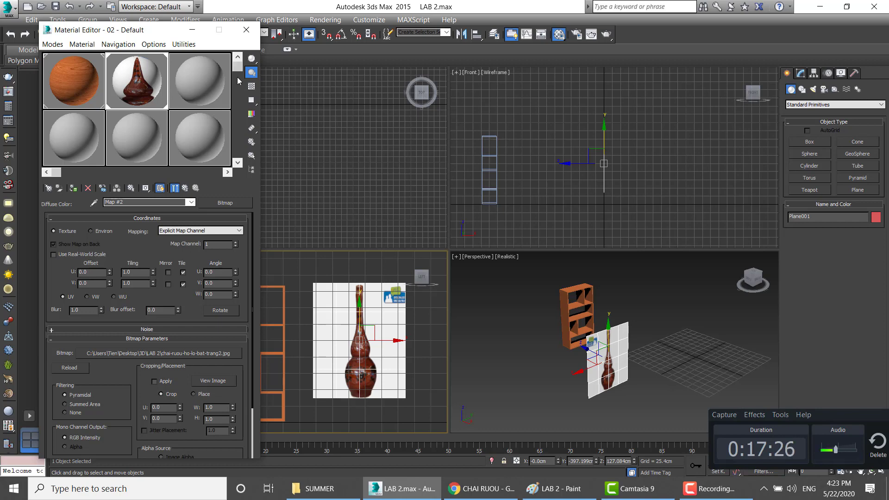
left_click(250, 31)
key("alt+Tab")
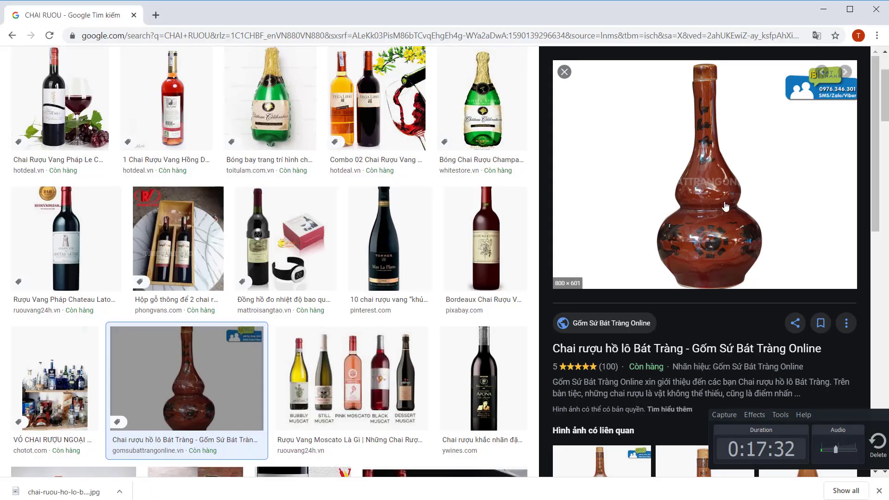
Step: Cycle through open windows toward the Paint room reference picture
key("alt+Tab")
key("alt+Tab")
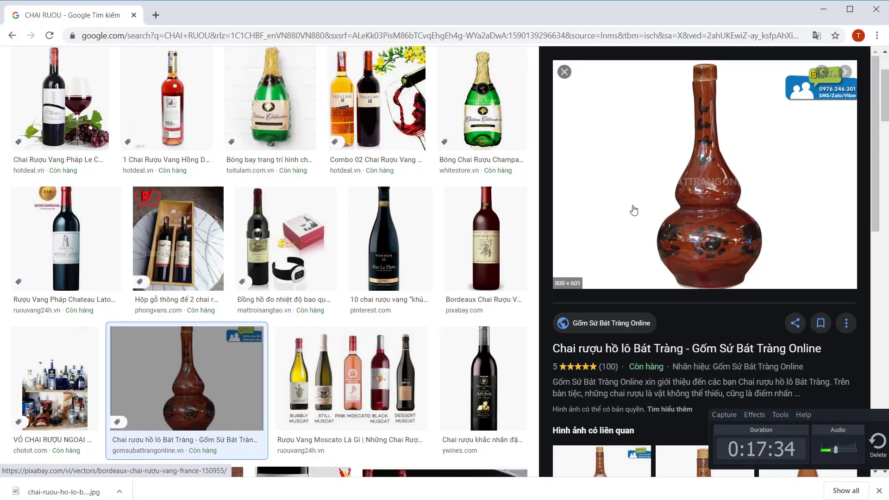
key("alt+Tab")
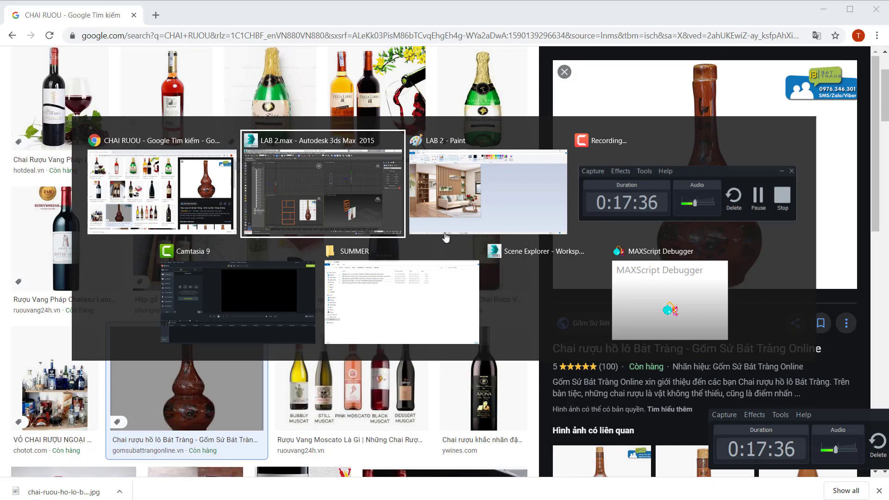
key("alt+Tab")
key("alt+Tab")
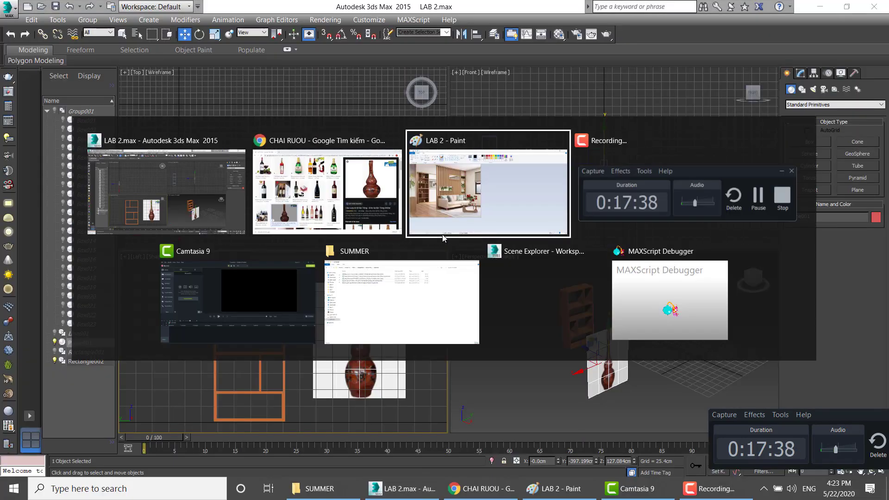
Step: Browse File Explorer to Desktop\3D\LAB 2 to check the bottle photo, then return to 3ds Max
left_click(316, 489)
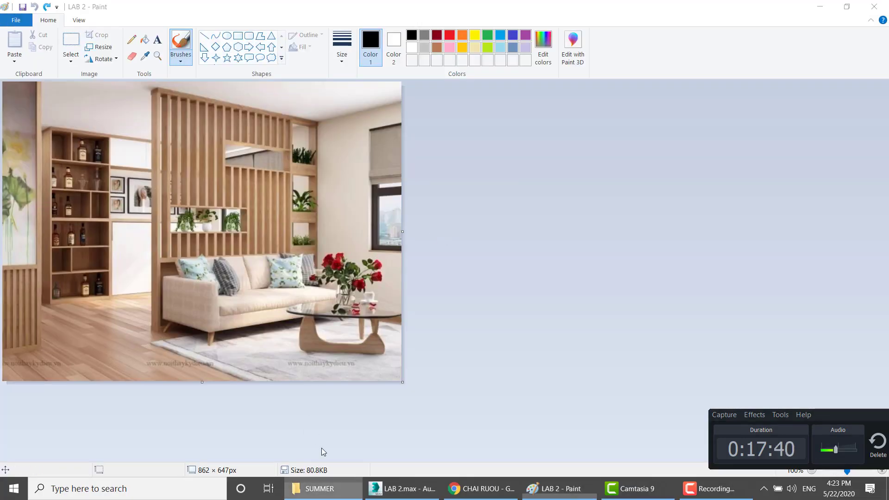
left_click(43, 81)
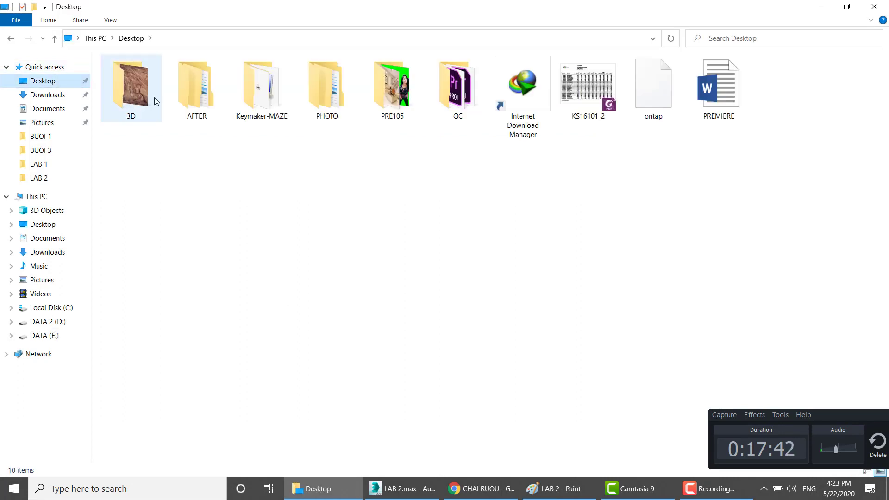
left_click(156, 96)
double_click(156, 96)
left_click(193, 91)
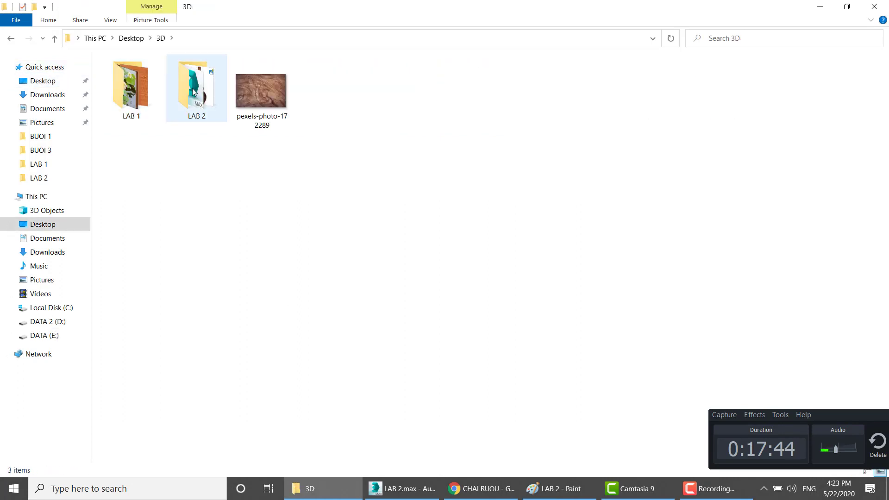
double_click(193, 91)
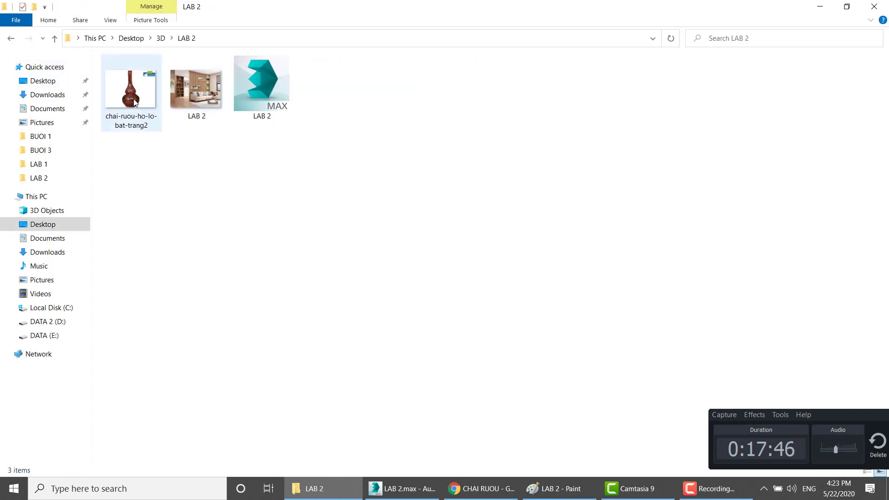
mouse_move(131, 91)
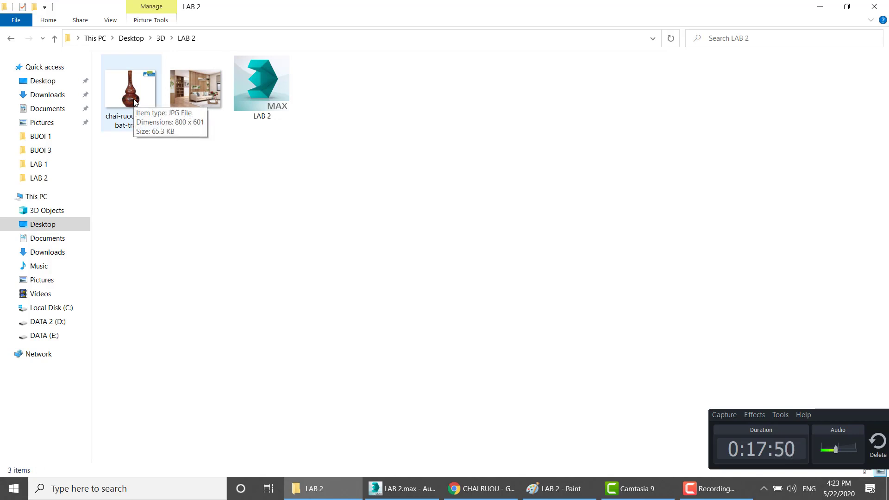
key("alt+Tab")
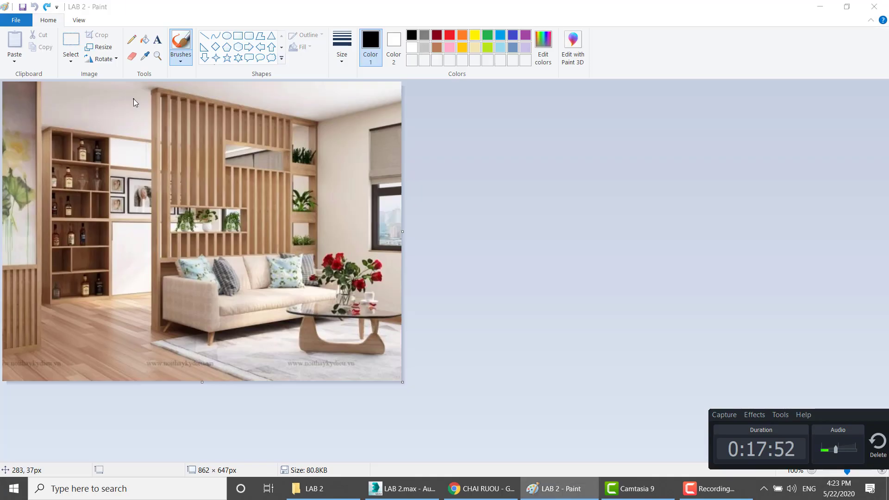
key("alt+Tab")
key("alt+Tab")
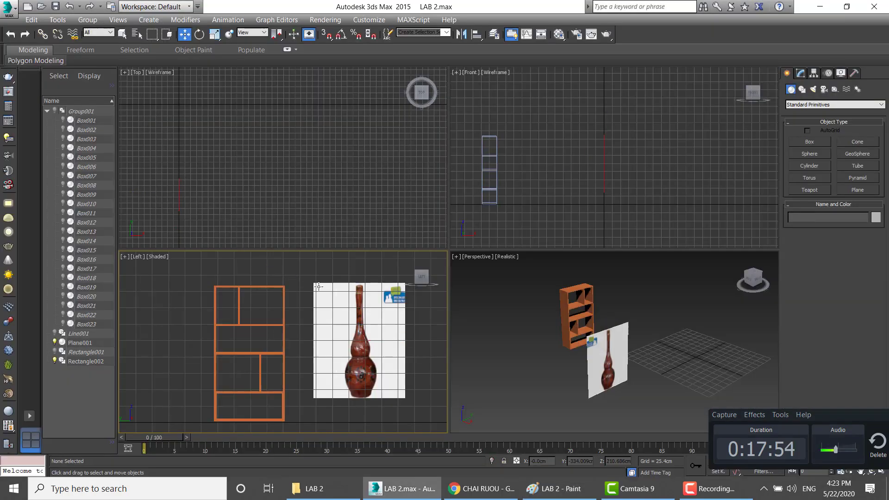
Step: Adjust Plane001's Length and Width values in the Modify panel Parameters
left_click(800, 74)
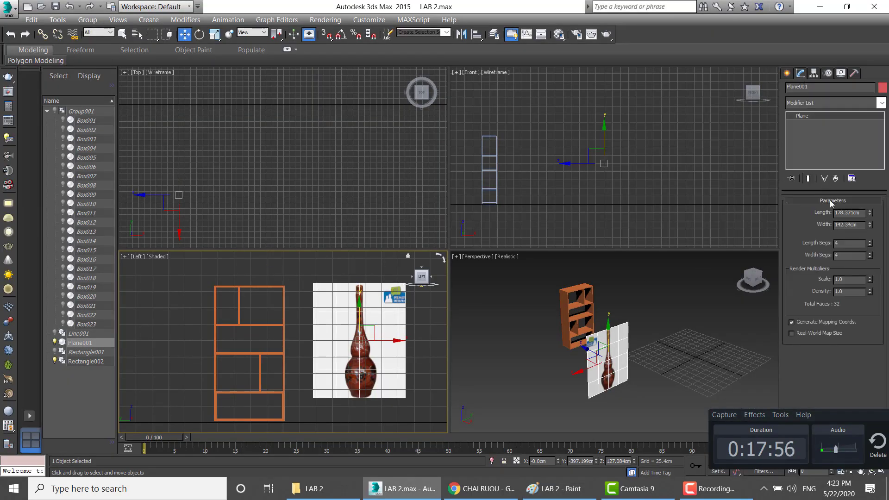
left_click_drag(871, 213, 871, 210)
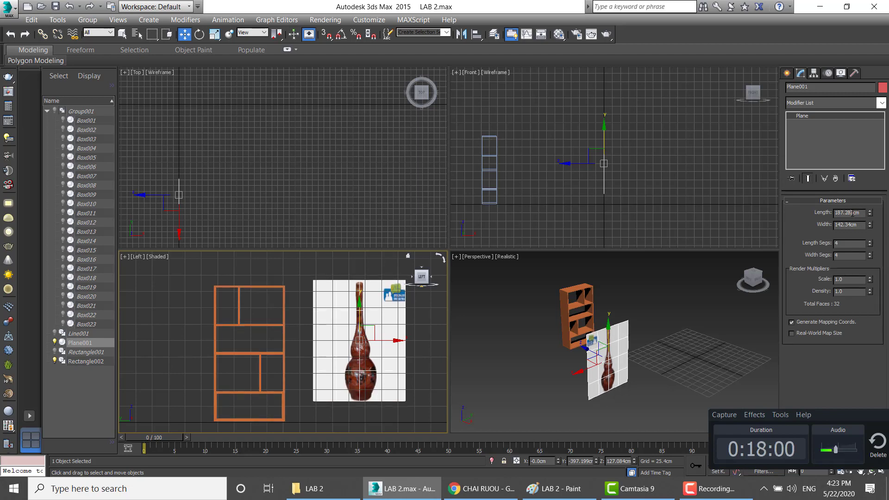
left_click_drag(871, 215, 868, 212)
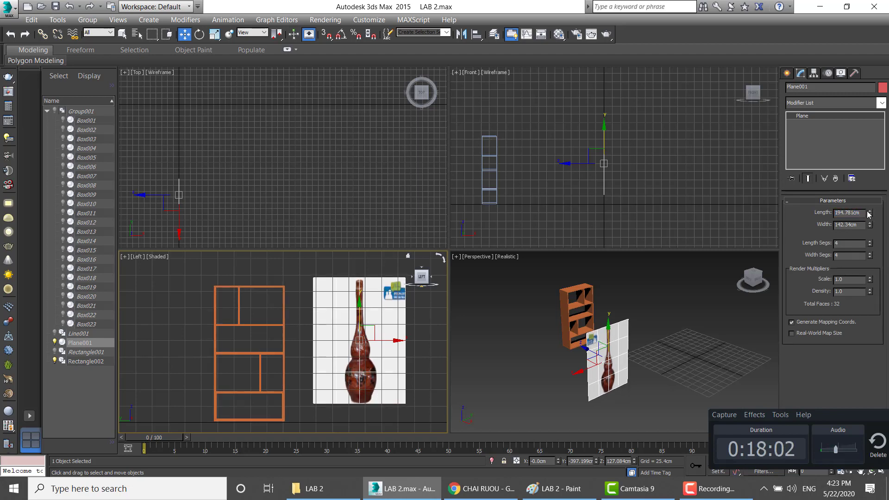
double_click(853, 212)
type("0")
double_click(853, 226)
type("60")
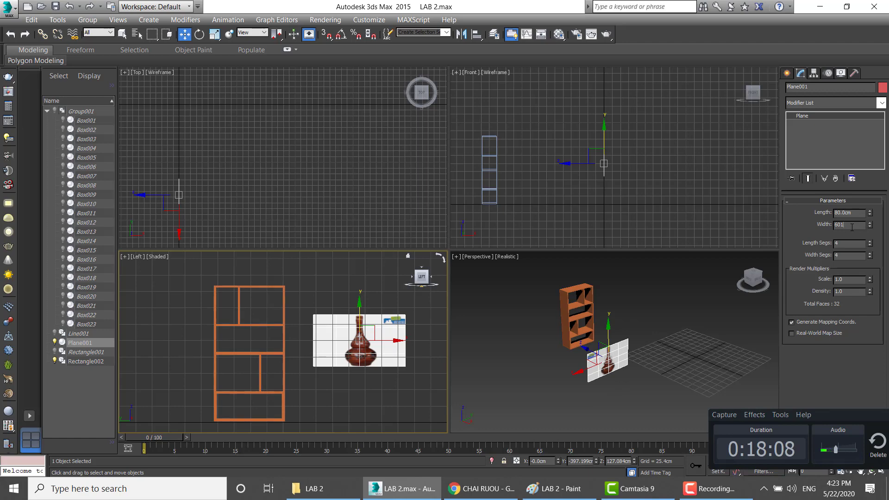
key("Return")
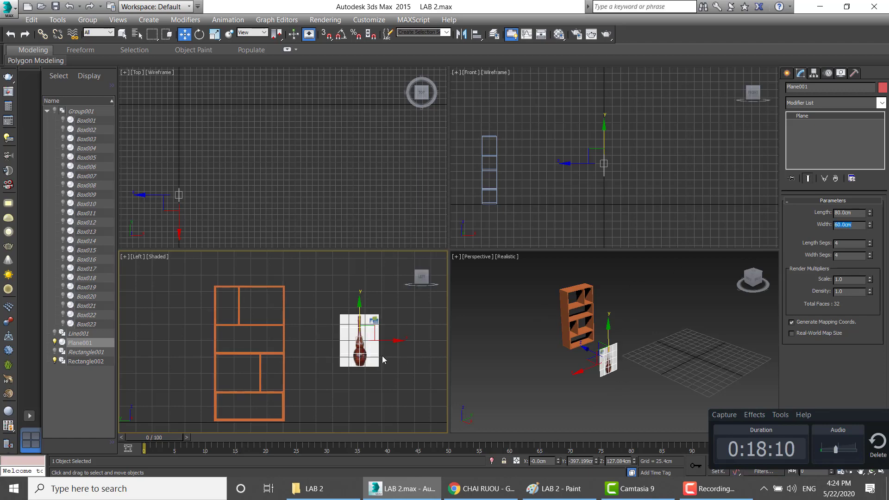
Step: Finalize Plane001 at 60 cm Length and 80 cm Width
scroll(382, 355, "up", 2)
scroll(370, 334, "up", 2)
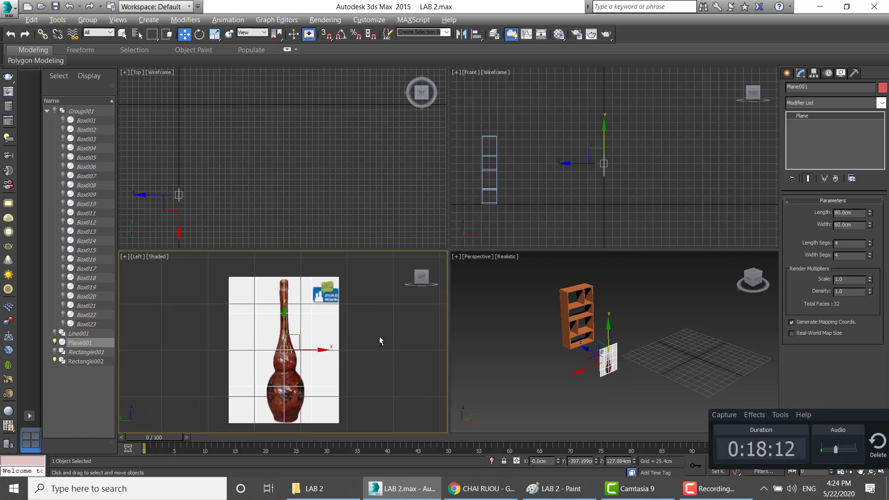
key("alt+Tab")
key("alt+Tab")
double_click(845, 225)
type("0")
double_click(839, 214)
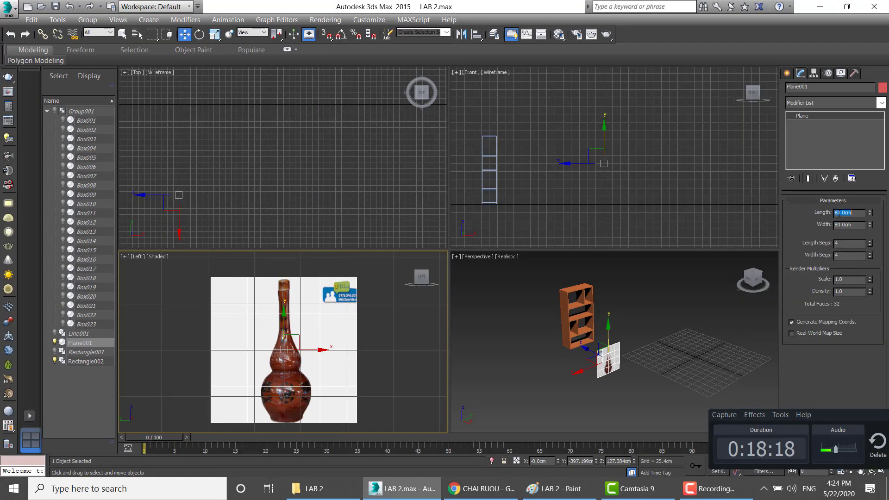
type("60")
key("Return")
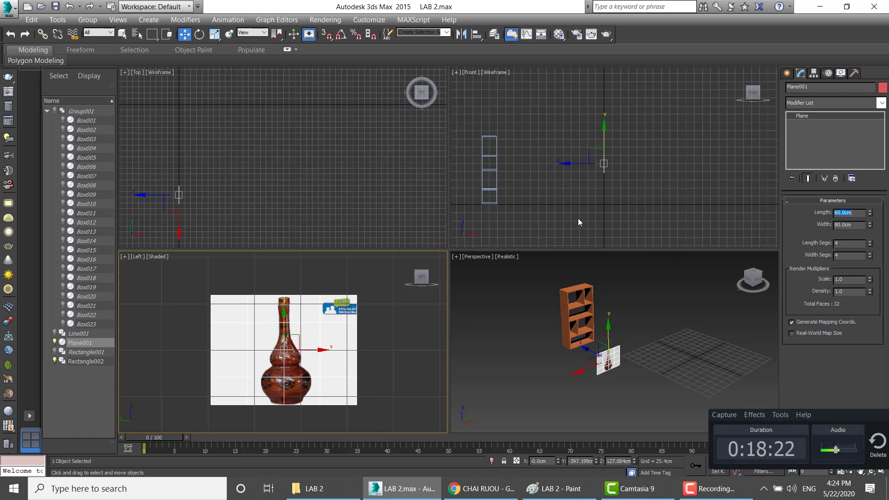
Step: Maximize the Left view, pick the Line spline tool, and zoom in on the bottle's neck
key("alt+w")
scroll(377, 91, "up", 1)
scroll(377, 91, "up", 2)
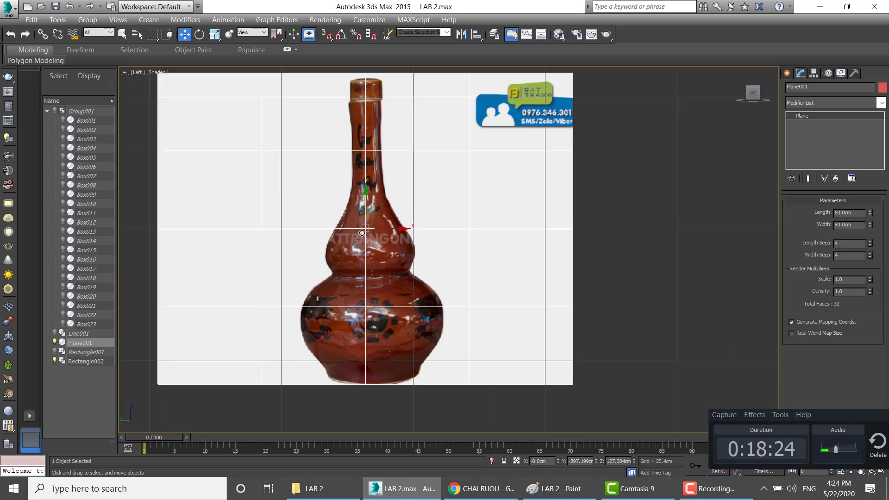
scroll(389, 183, "up", 1)
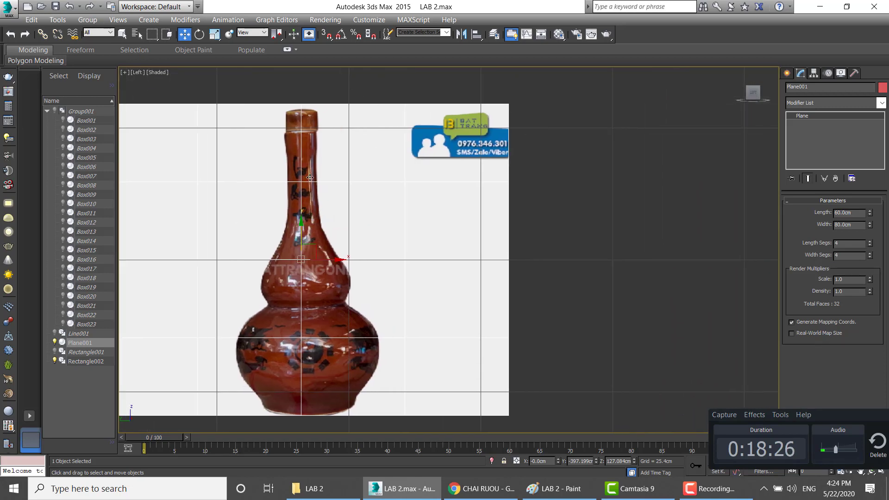
scroll(313, 211, "up", 2)
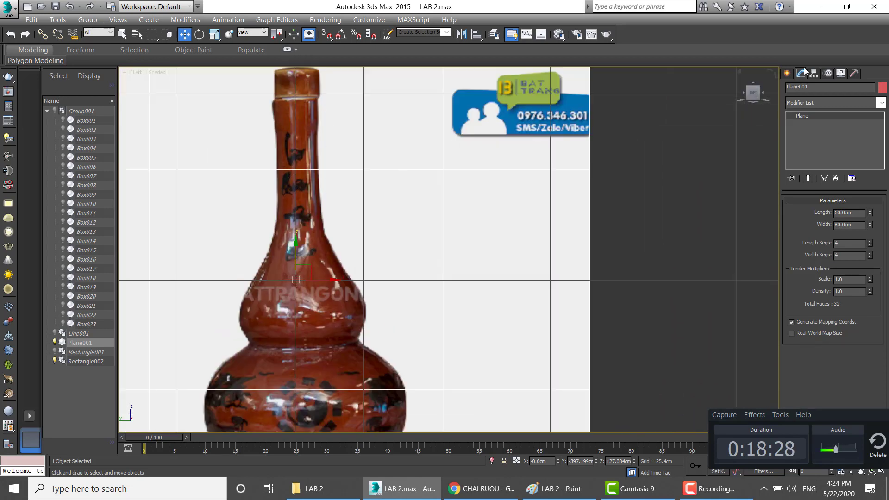
left_click(787, 73)
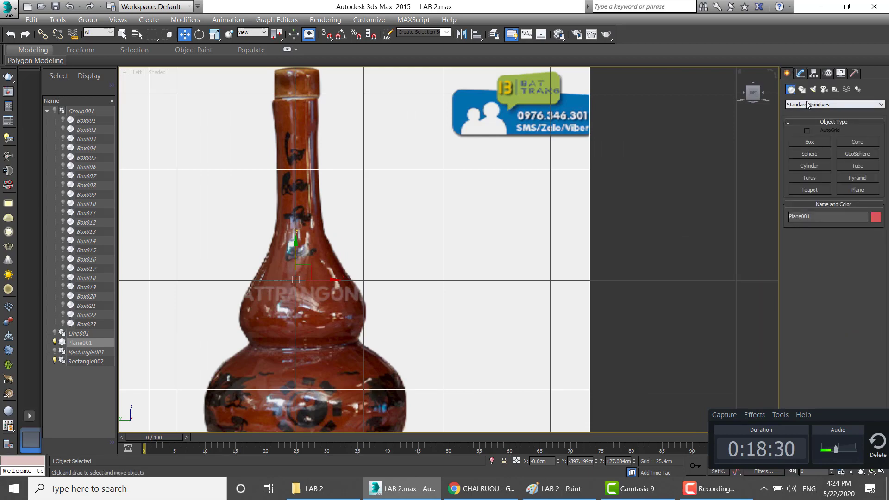
left_click(802, 90)
left_click(809, 151)
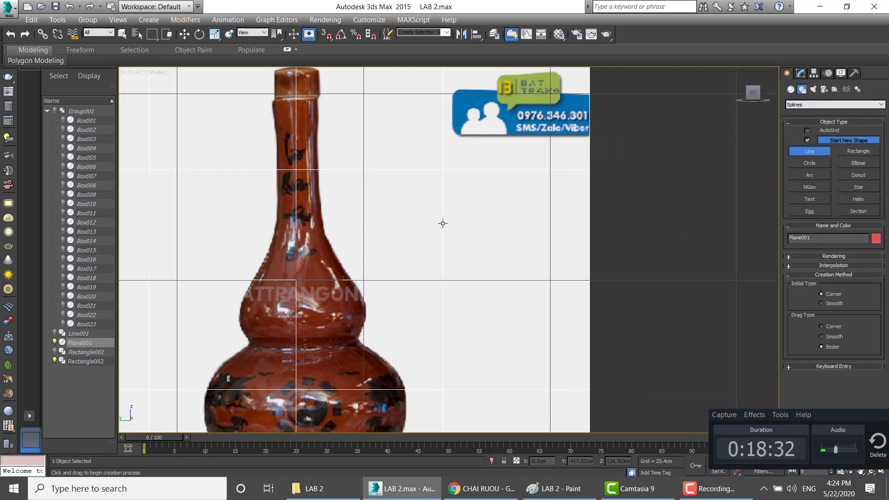
scroll(416, 220, "down", 4)
scroll(410, 277, "up", 3)
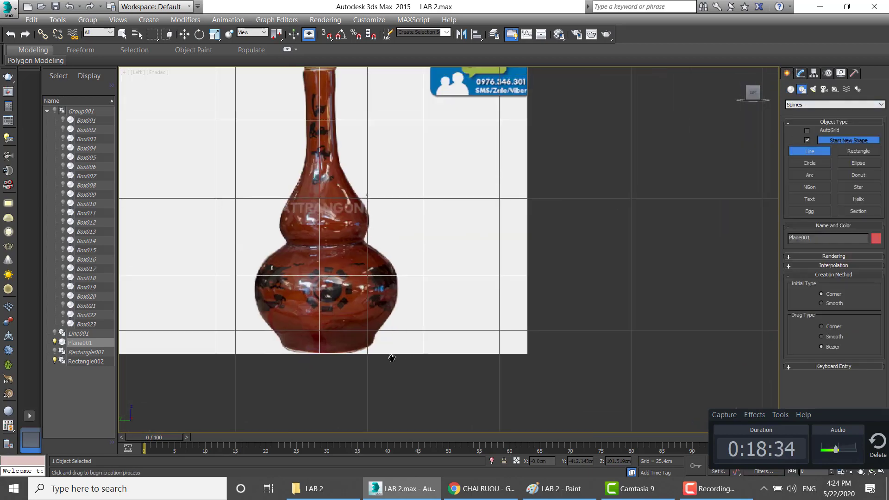
scroll(382, 371, "up", 1)
scroll(341, 220, "up", 2)
scroll(318, 258, "up", 2)
scroll(273, 190, "up", 1)
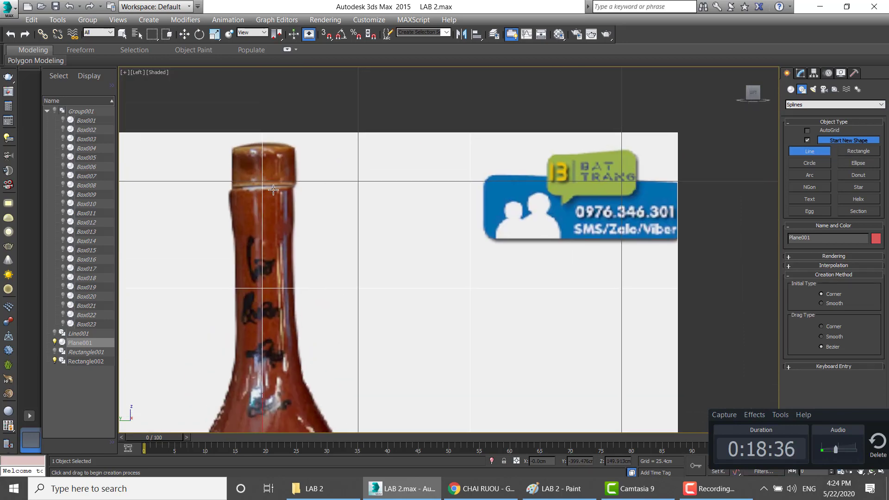
scroll(285, 150, "up", 1)
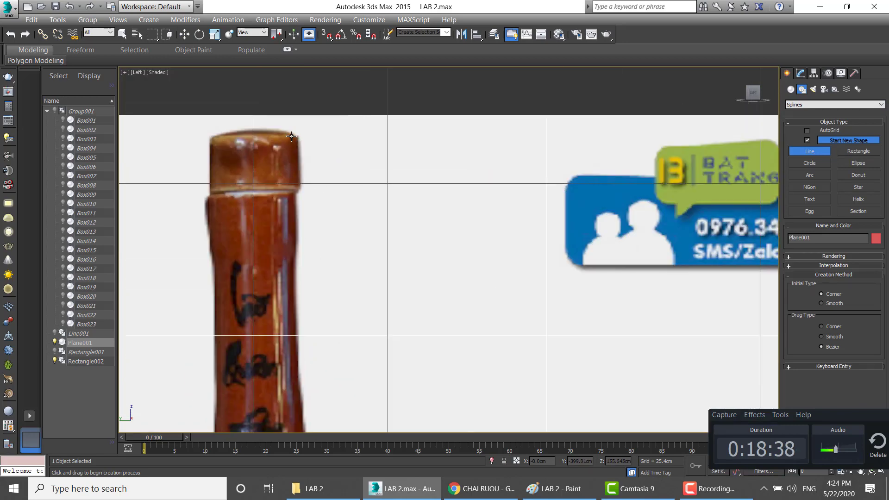
Step: Trace the bottle's right edge from the neck top down to where it widens
left_click(294, 136)
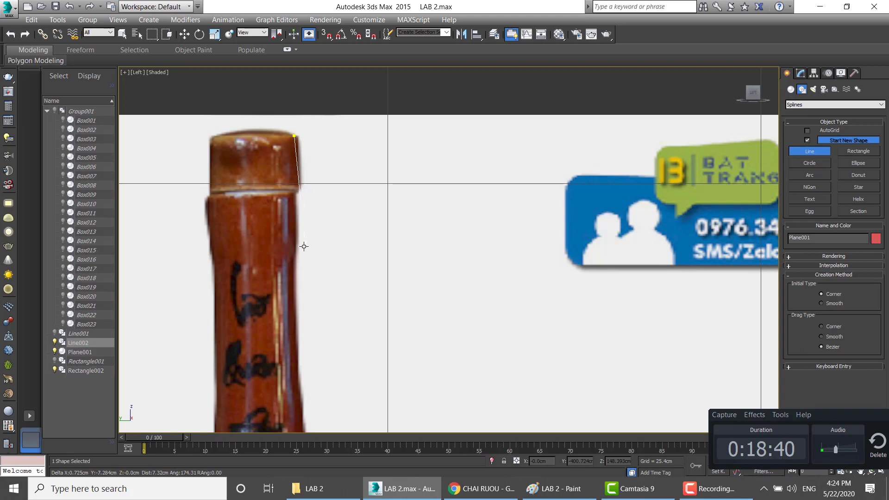
left_click(298, 193)
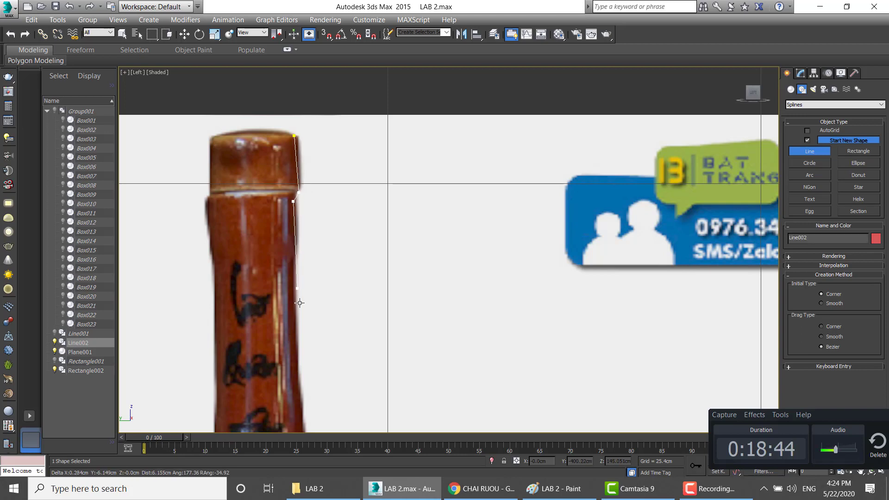
middle_click_drag(299, 297, 275, 201)
left_click(273, 161)
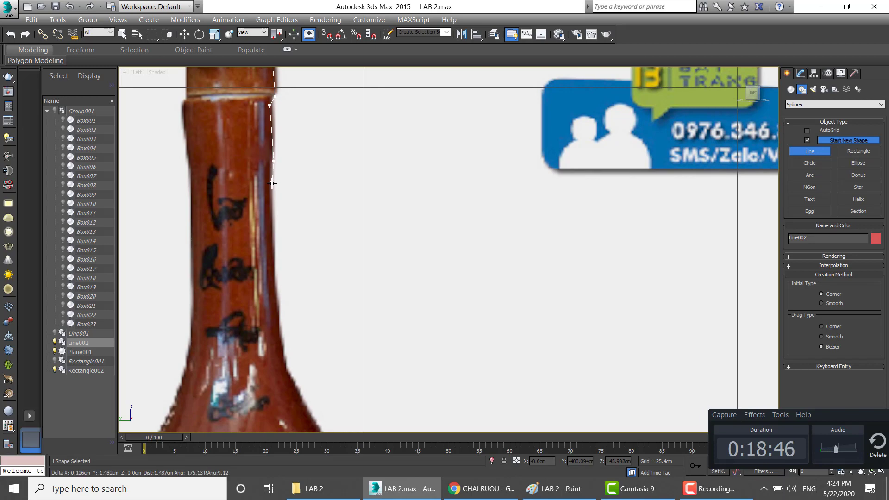
left_click(269, 188)
left_click(276, 293)
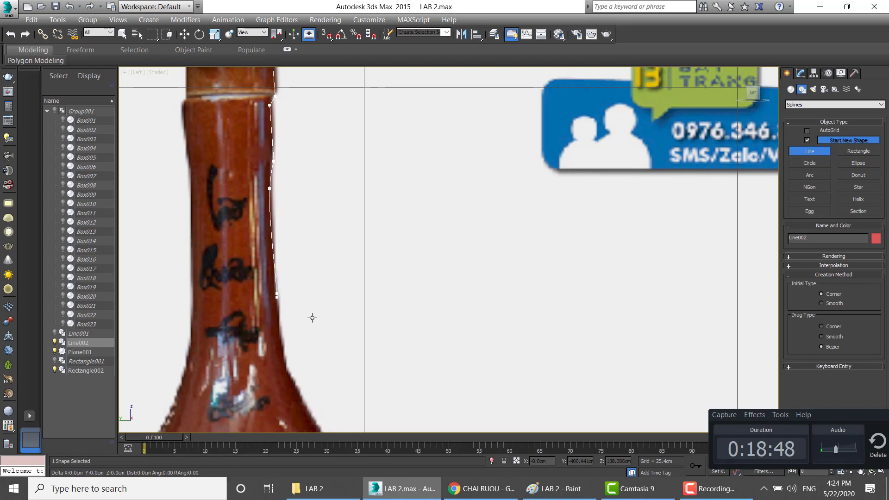
middle_click_drag(311, 317, 262, 119)
left_click(248, 232)
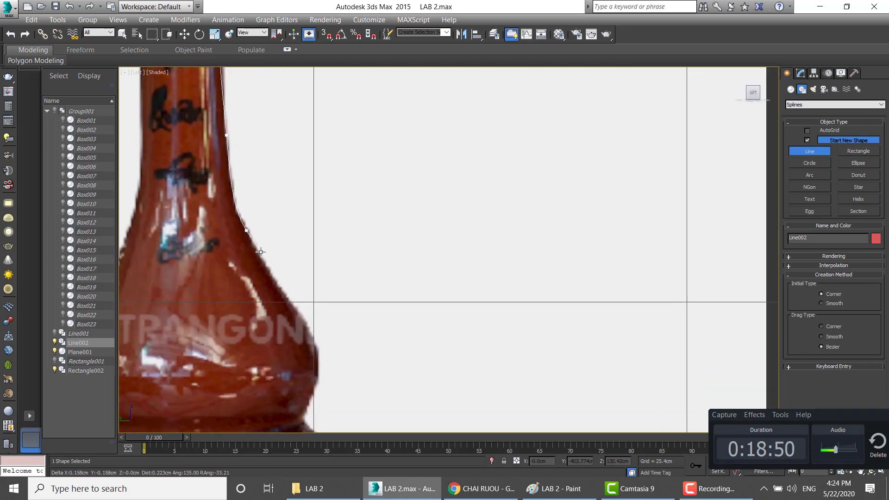
Step: Continue the line around the upper bulge, waist and lower bulge toward the base
middle_click_drag(339, 272, 347, 215)
left_click(320, 290)
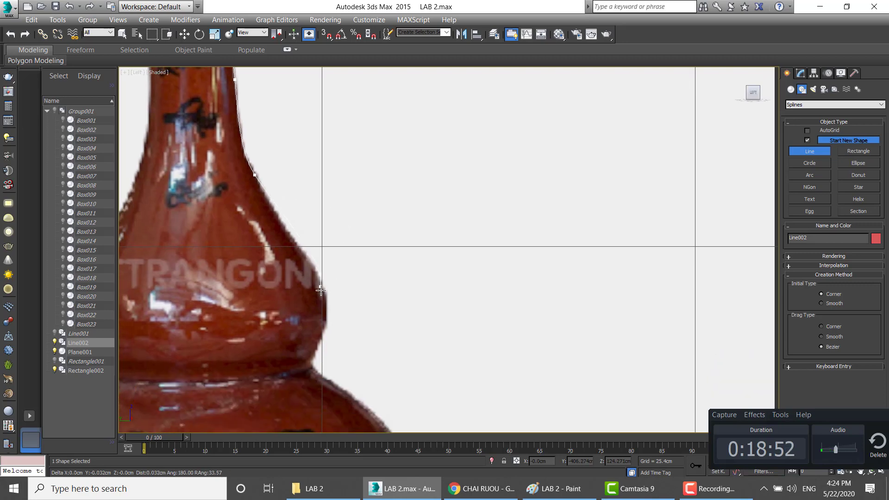
middle_click_drag(335, 338, 342, 184)
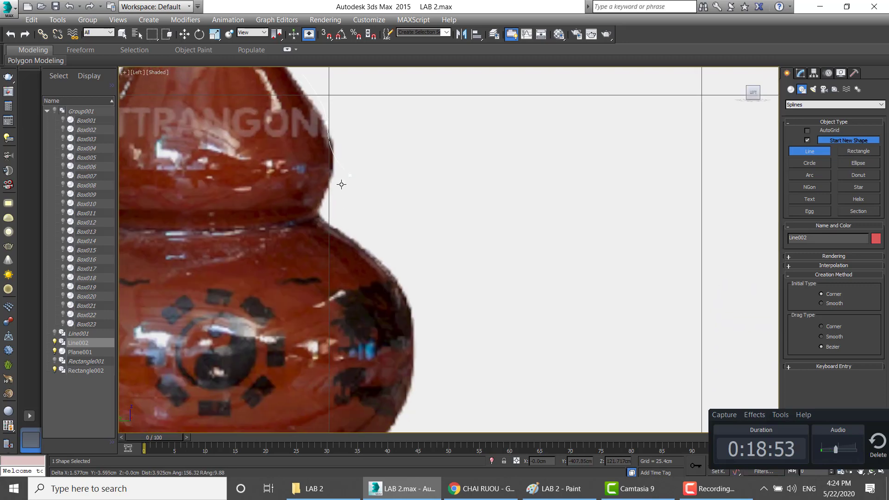
left_click(319, 214)
left_click(377, 258)
left_click(389, 273)
middle_click_drag(467, 325, 486, 148)
left_click(430, 203)
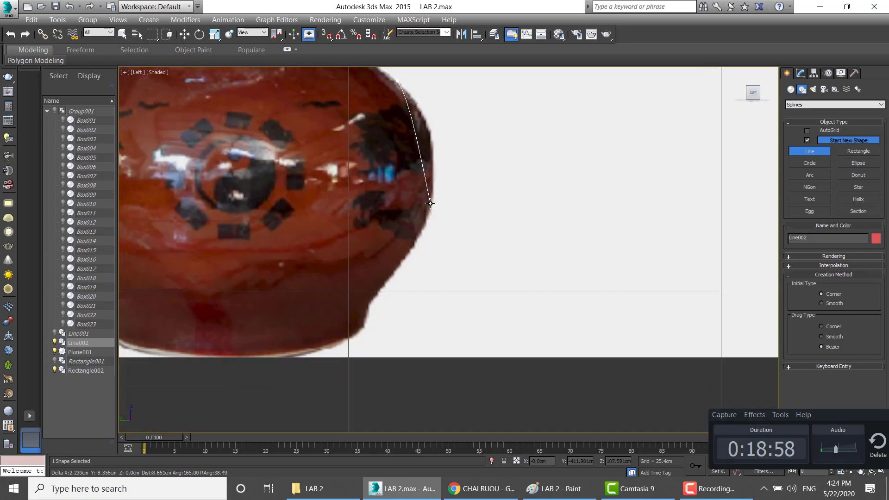
left_click(399, 254)
left_click(379, 293)
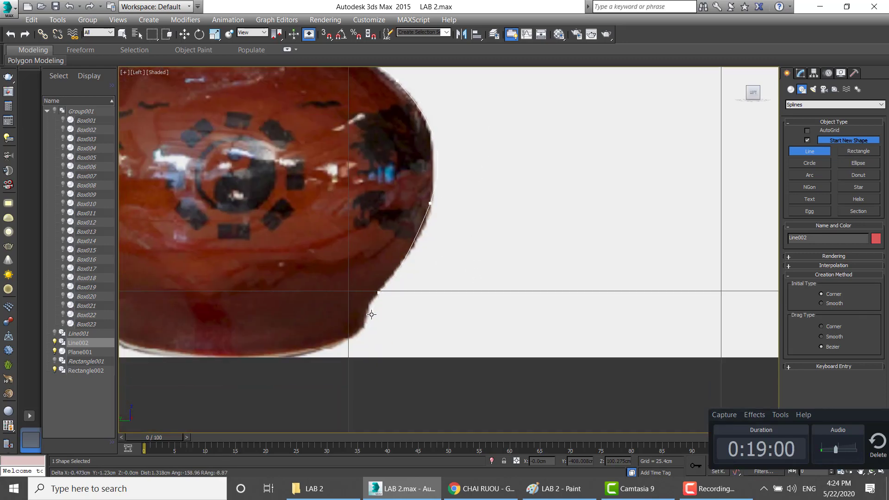
left_click(364, 328)
Step: Finish the line at the base centre and frame the whole traced bottle
middle_click_drag(405, 320, 504, 259)
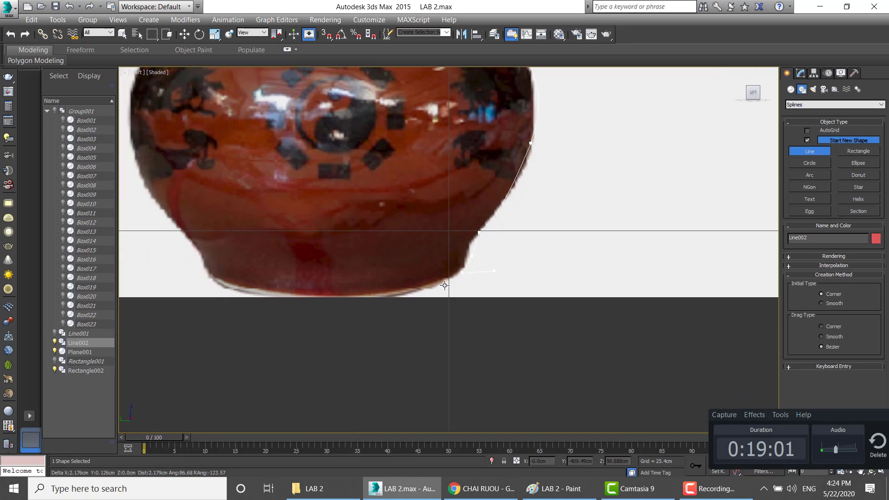
left_click(415, 292)
left_click(336, 295)
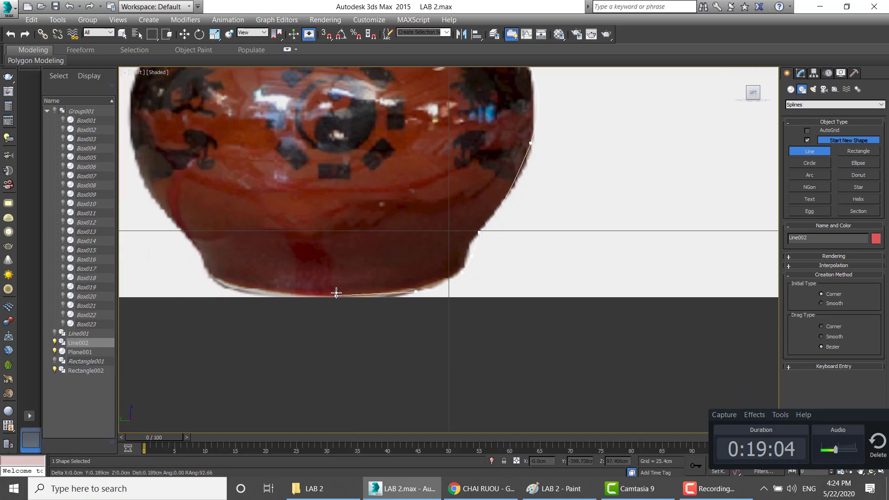
right_click(336, 295)
scroll(436, 262, "down", 2)
scroll(490, 255, "down", 3)
scroll(417, 162, "up", 1)
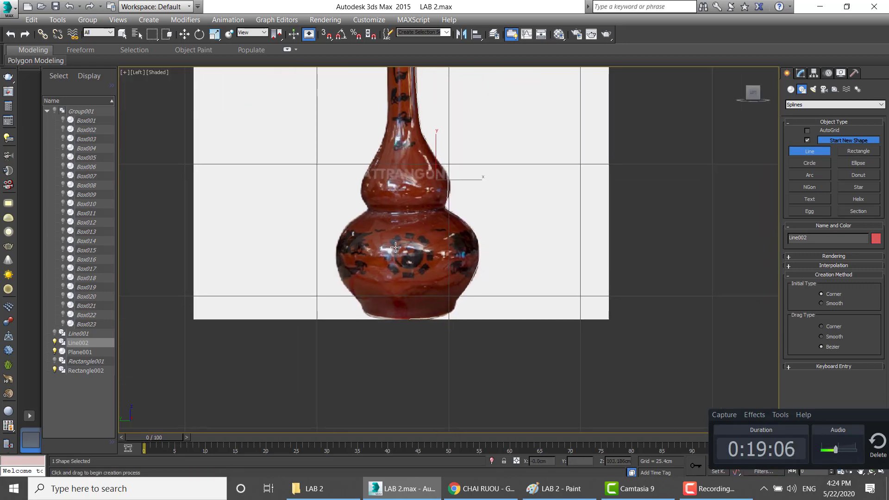
middle_click_drag(406, 269, 392, 341)
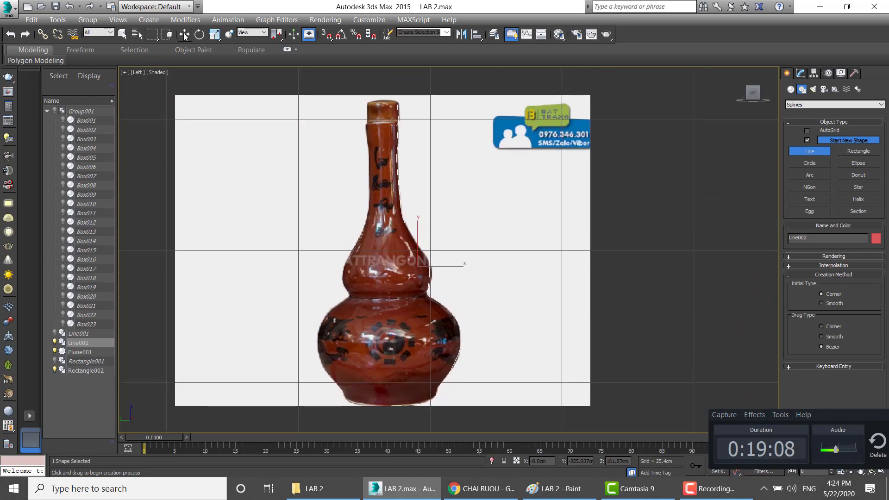
Step: Select and delete the bottle reference image plane
left_click(184, 34)
left_click(297, 161)
key("Delete")
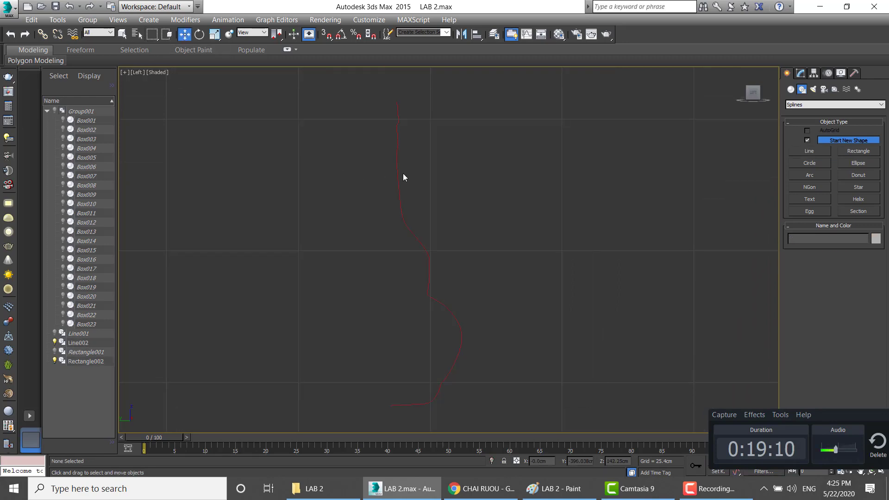
Step: Select the traced Line002 and show its settings in the Modify panel
left_click_drag(385, 211, 414, 198)
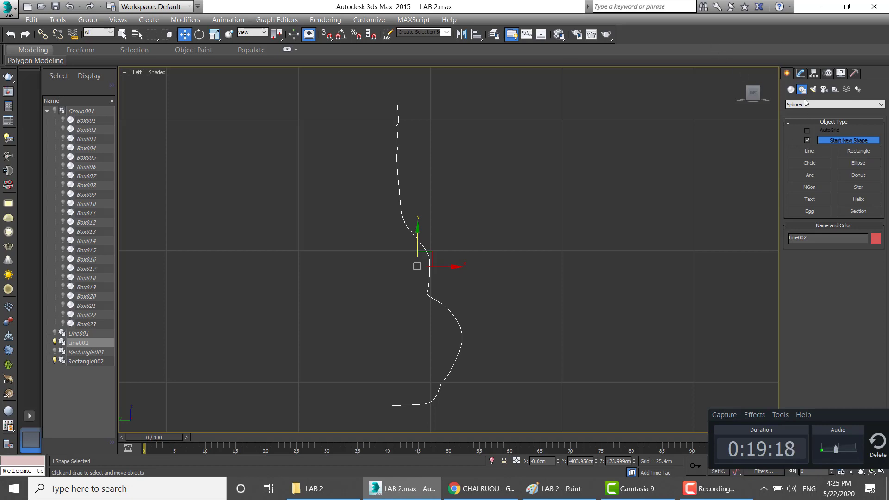
left_click(800, 74)
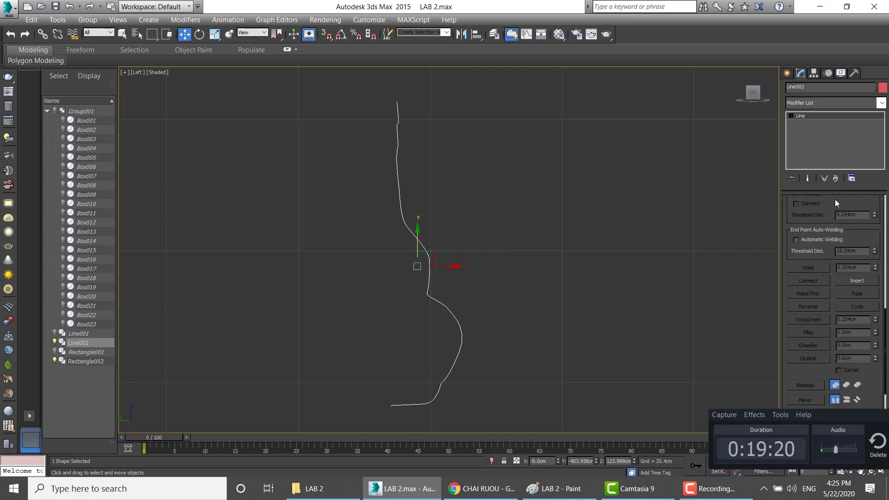
scroll(835, 271, "up", 2)
Step: Enter Spline sub-object mode and select the bottle profile spline
scroll(835, 271, "up", 1)
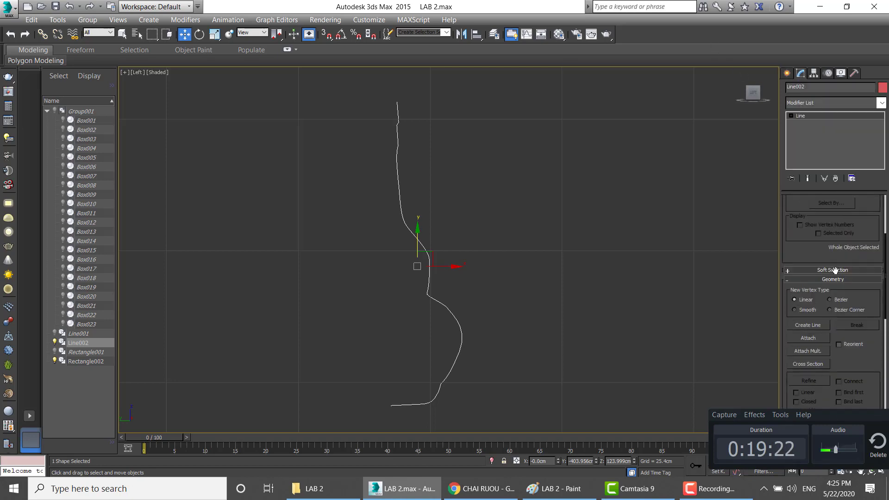
scroll(835, 271, "up", 1)
scroll(835, 271, "up", 2)
left_click(839, 234)
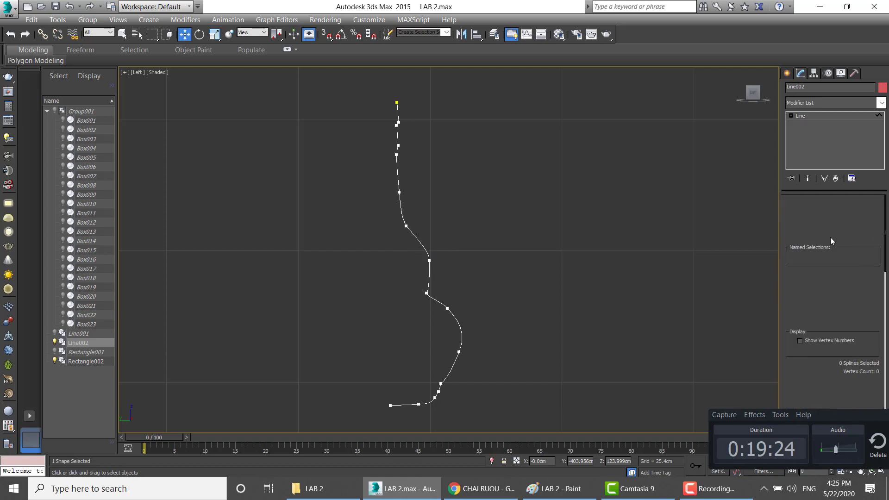
left_click(426, 250)
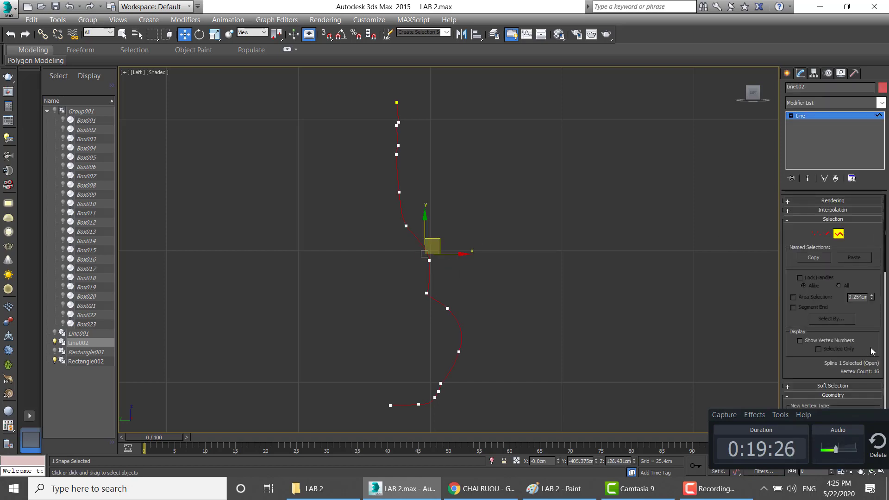
scroll(873, 345, "down", 3)
scroll(875, 345, "down", 3)
scroll(876, 346, "down", 4)
scroll(876, 345, "down", 2)
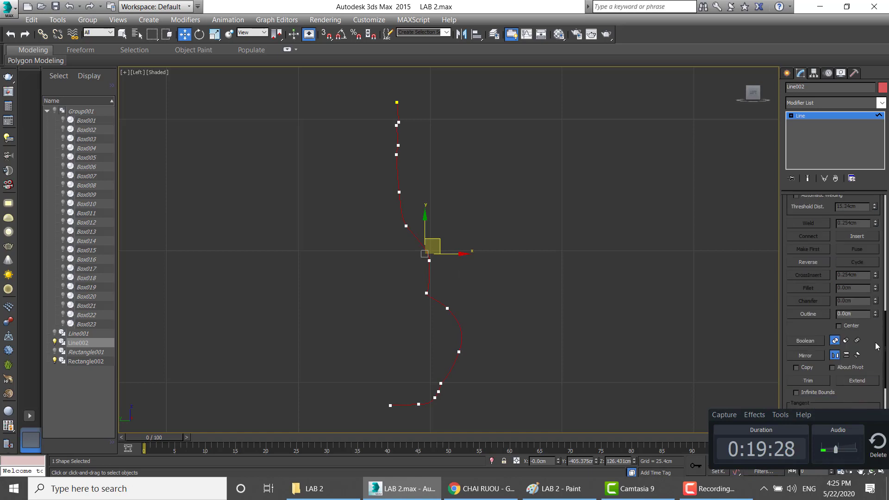
scroll(876, 345, "down", 2)
Step: Apply an Outline of 1 to the spline, undoing a too-wide first try, then exit sub-object mode
left_click(856, 246)
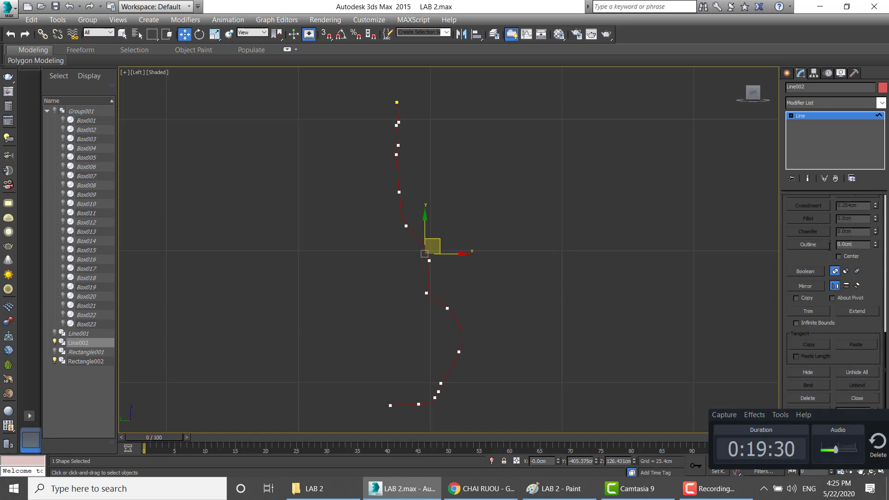
mouse_move(876, 248)
left_mouse_down()
mouse_move(871, 257)
mouse_move(879, 244)
left_mouse_up()
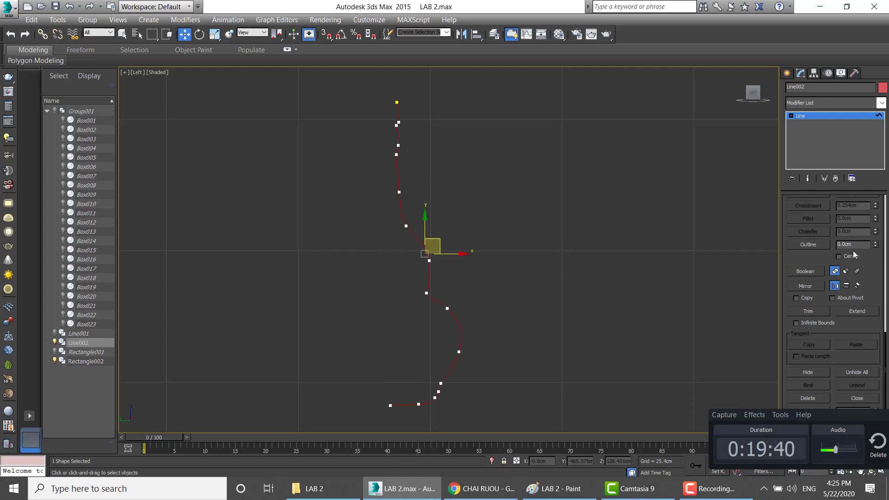
key("ctrl+z")
left_click_drag(857, 247, 802, 247)
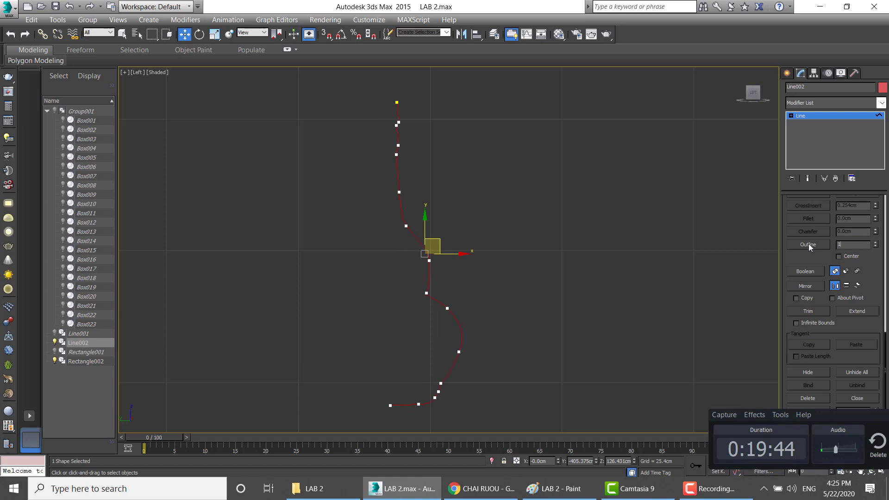
type("1")
key("Return")
left_click(802, 120)
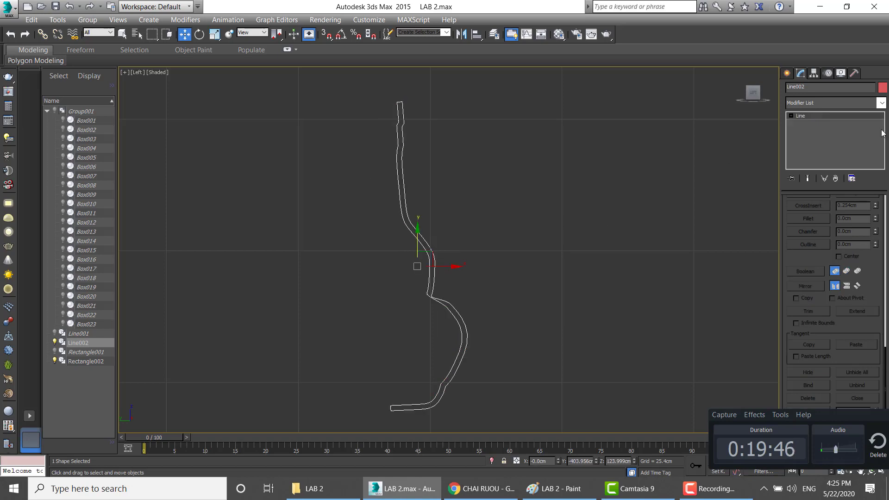
Step: Lathe Line002 into a bottle aligned on its inner edge, then restore the four-view layout
left_click(882, 103)
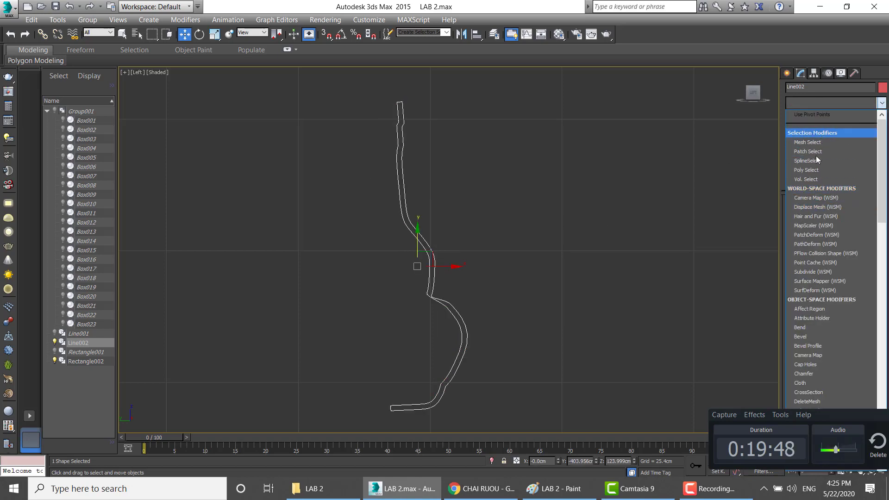
key("l")
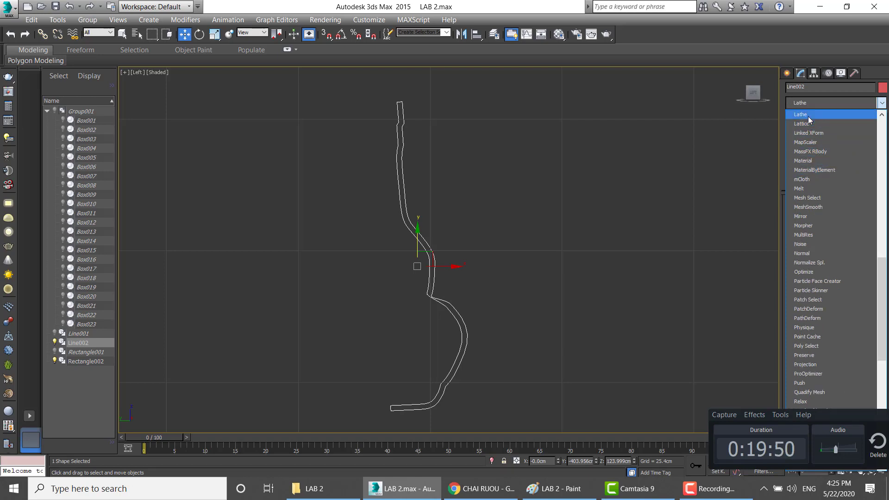
left_click(810, 121)
left_click(804, 342)
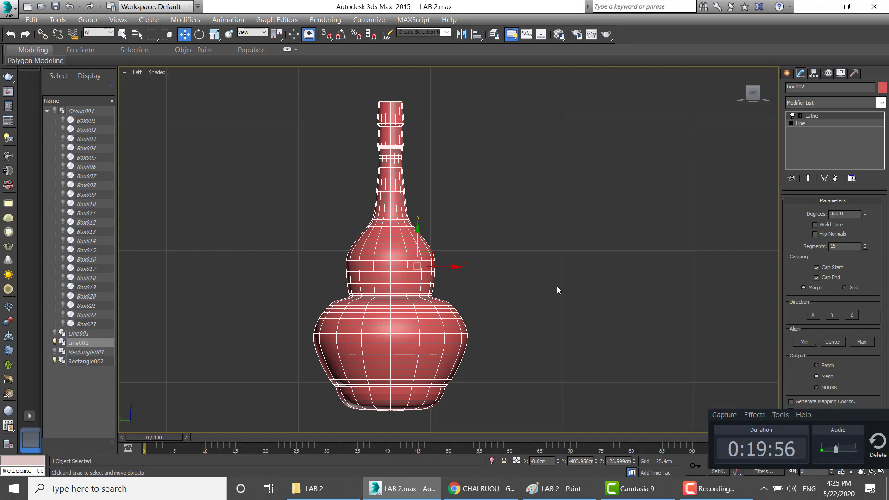
left_click(570, 319)
key("alt+w")
Step: Select the red bottle and move it over to the bookcase in the Top view
left_click(665, 312)
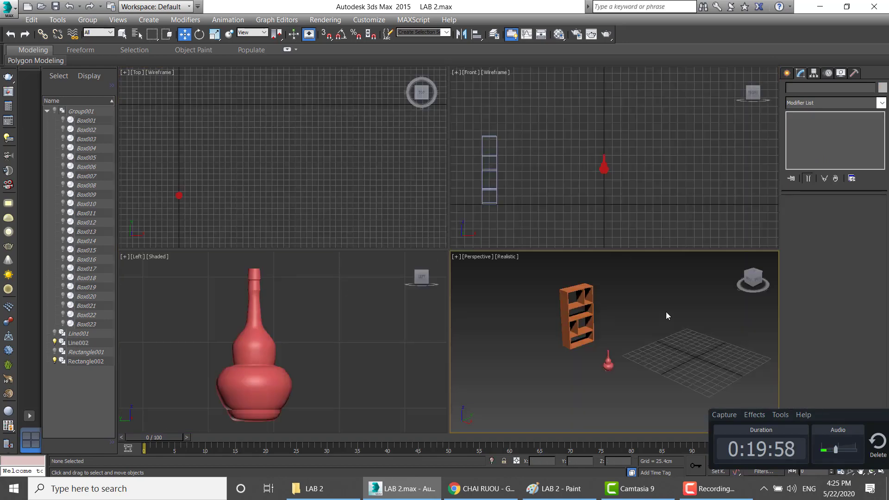
key("alt+w")
middle_click_drag(614, 308, 481, 297, "alt")
left_click(340, 280)
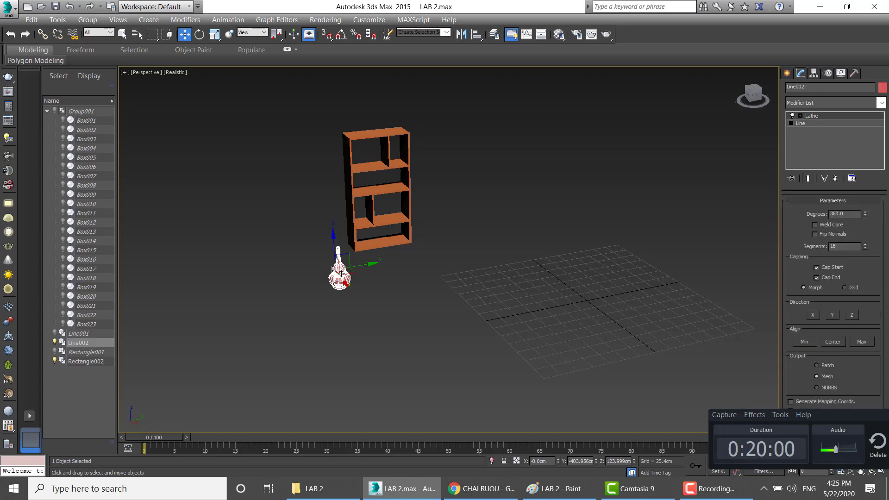
key("alt+w")
middle_click_drag(292, 201, 305, 182)
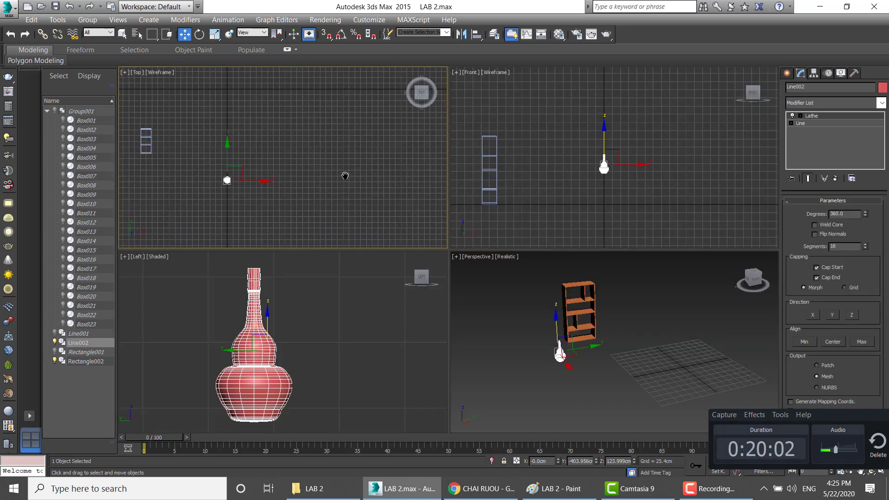
left_click_drag(291, 161, 235, 133)
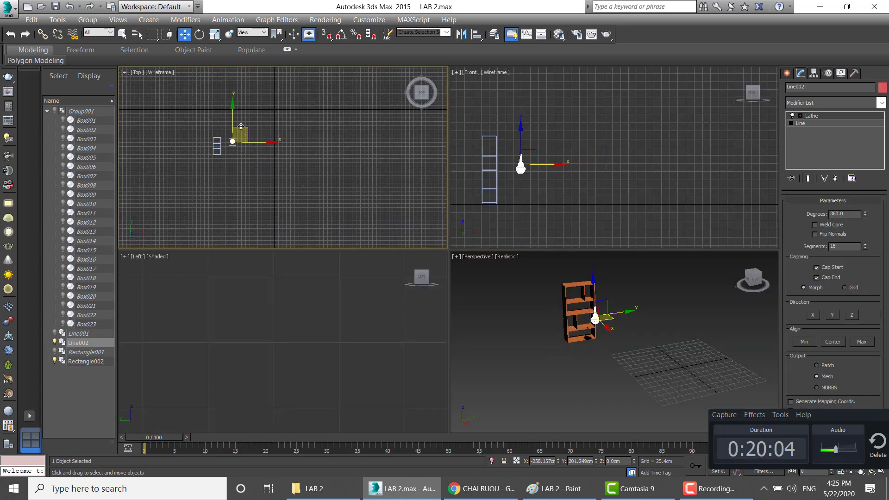
Step: Lift the bottle onto the bookcase's top shelf and shift it left along the shelf
scroll(481, 139, "up", 2)
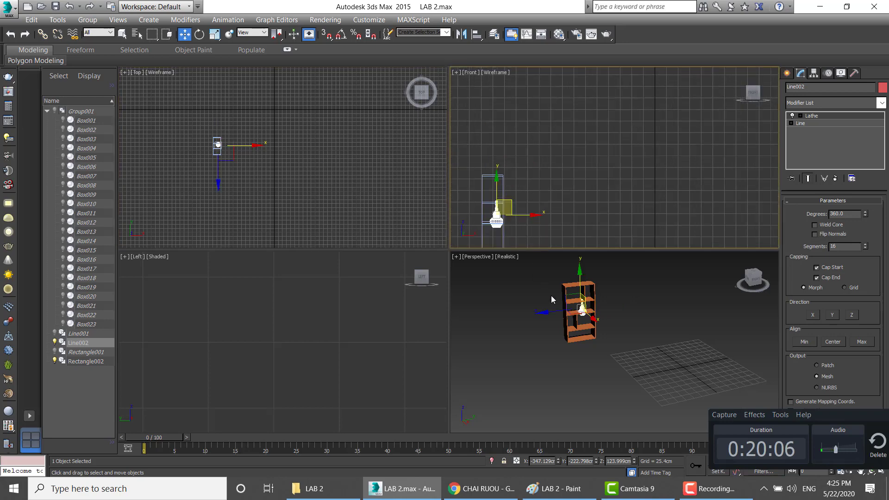
middle_click_drag(551, 287, 552, 315)
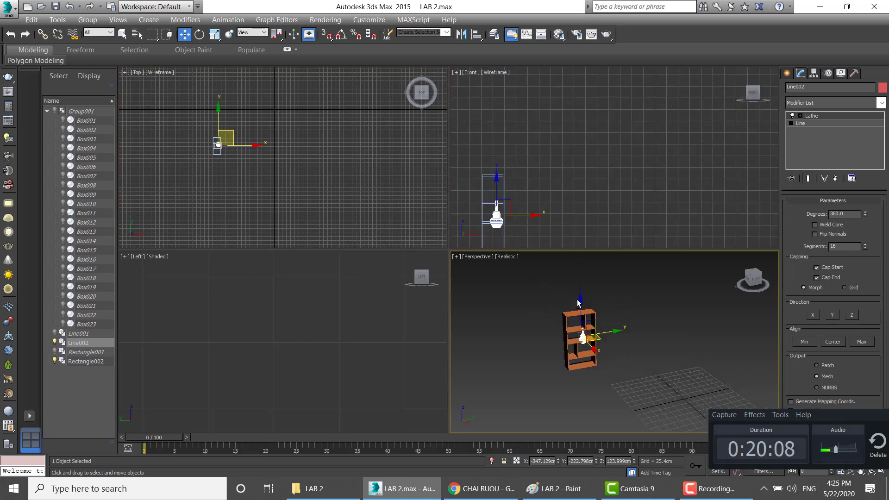
key("alt+w")
scroll(542, 239, "up", 5)
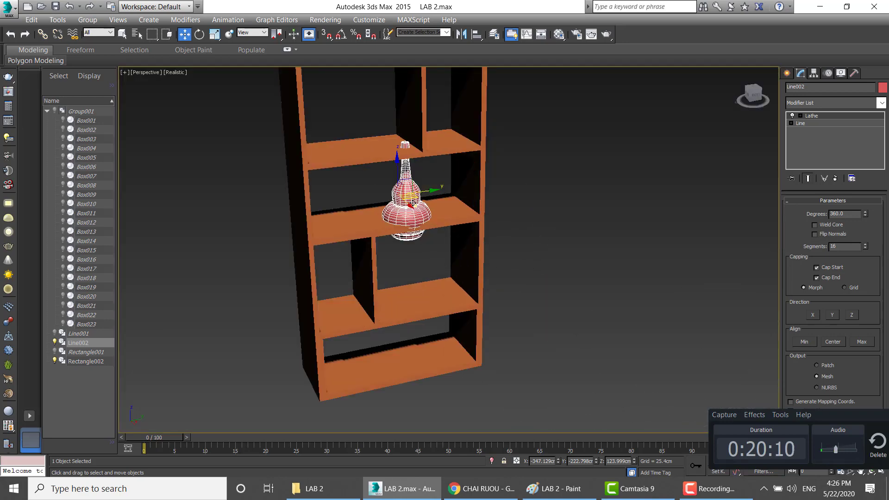
left_click_drag(397, 159, 375, 73)
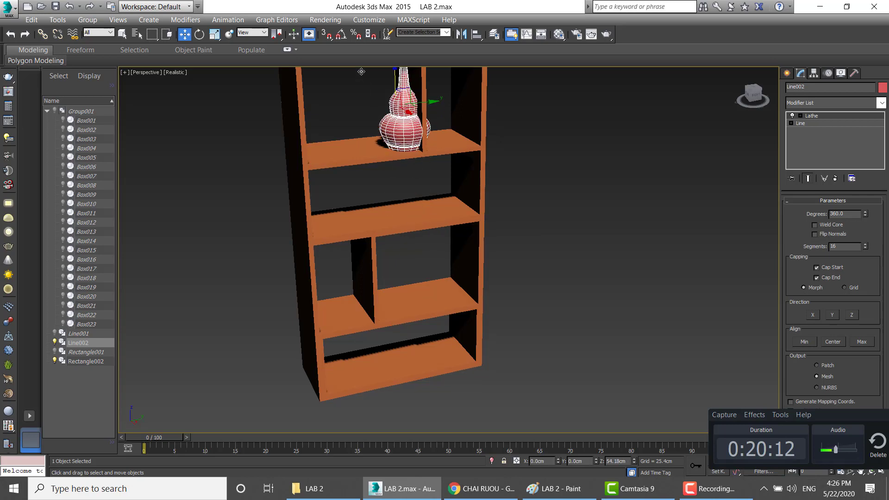
left_click(429, 101)
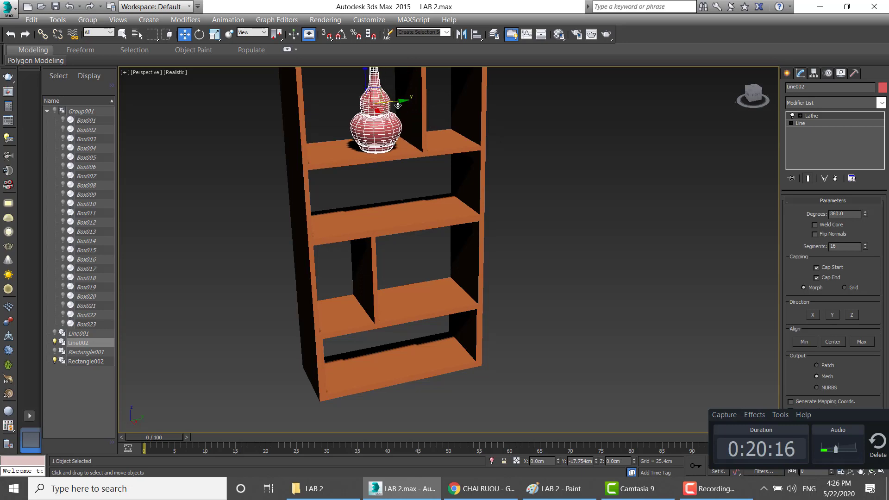
left_click_drag(428, 98, 393, 109)
left_click(556, 214)
scroll(553, 216, "down", 3)
middle_click_drag(553, 215, 532, 199, "alt")
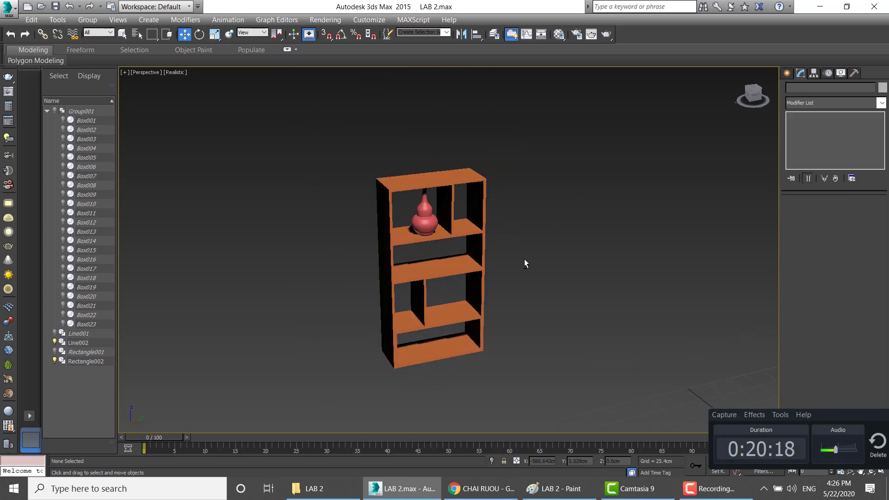
Step: Unhide all hidden objects, bringing back the walls and slatted partition
right_click(532, 199)
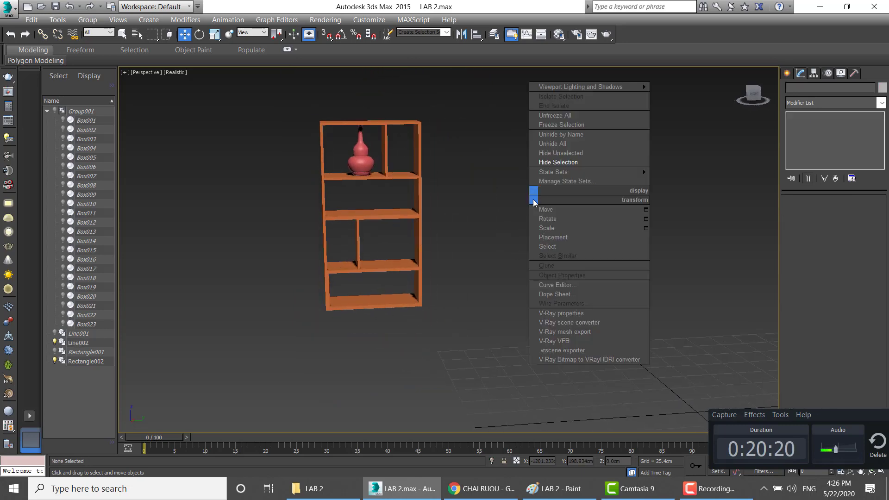
left_click(570, 144)
scroll(523, 211, "down", 2)
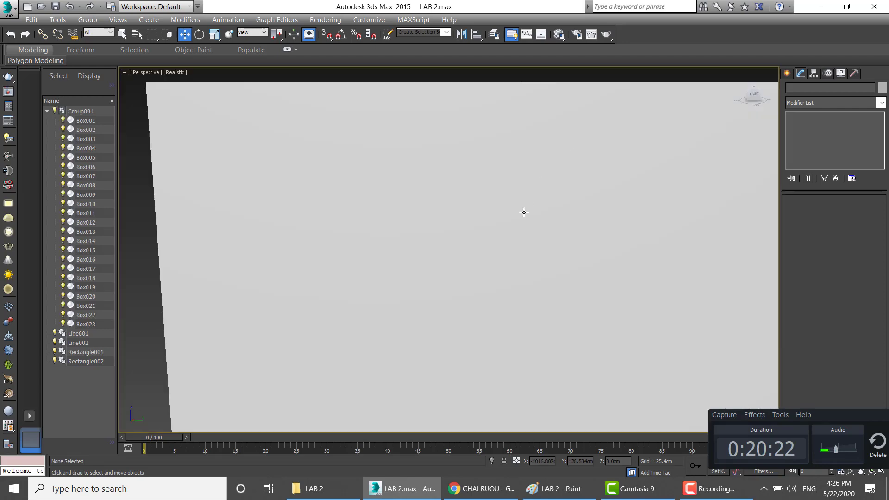
scroll(524, 211, "down", 3)
scroll(525, 222, "down", 2)
scroll(527, 240, "down", 2)
scroll(518, 254, "up", 2)
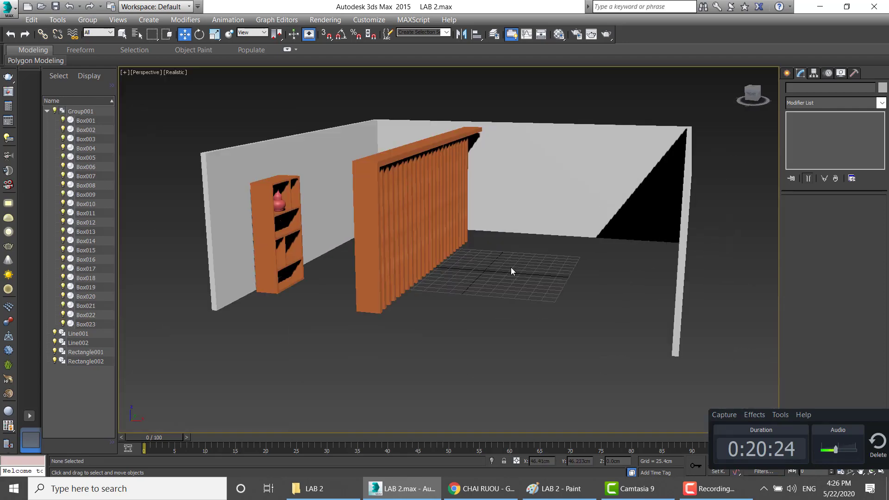
mouse_move(511, 268)
middle_mouse_down("alt")
mouse_move(490, 256)
mouse_move(512, 250)
mouse_move(494, 267)
mouse_move(514, 269)
mouse_move(472, 271)
mouse_move(465, 280)
mouse_move(485, 245)
middle_mouse_up("alt")
Step: Select the partition's top rail and slats and slide them right along X, away from the bookshelf
left_click(480, 149)
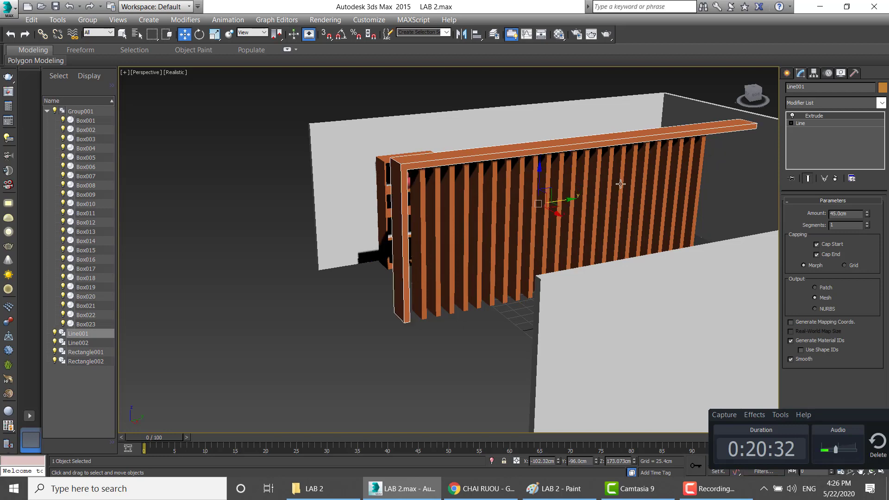
left_click(589, 200, "ctrl")
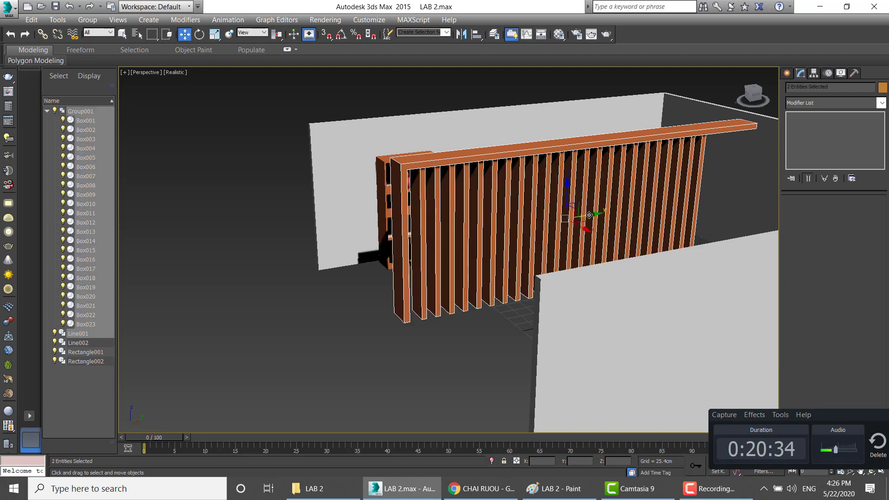
left_click_drag(588, 215, 708, 202)
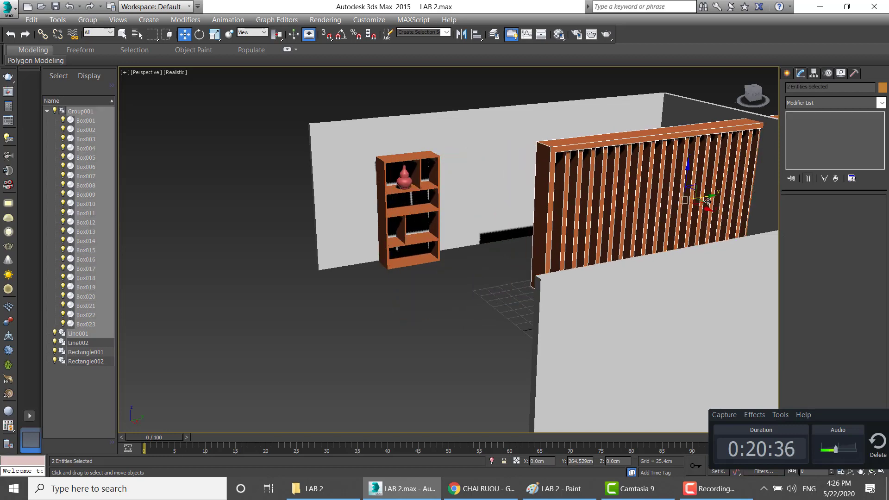
mouse_move(708, 202)
middle_mouse_down("alt")
mouse_move(514, 295)
mouse_move(592, 252)
mouse_move(520, 233)
middle_mouse_up("alt")
left_click(562, 285)
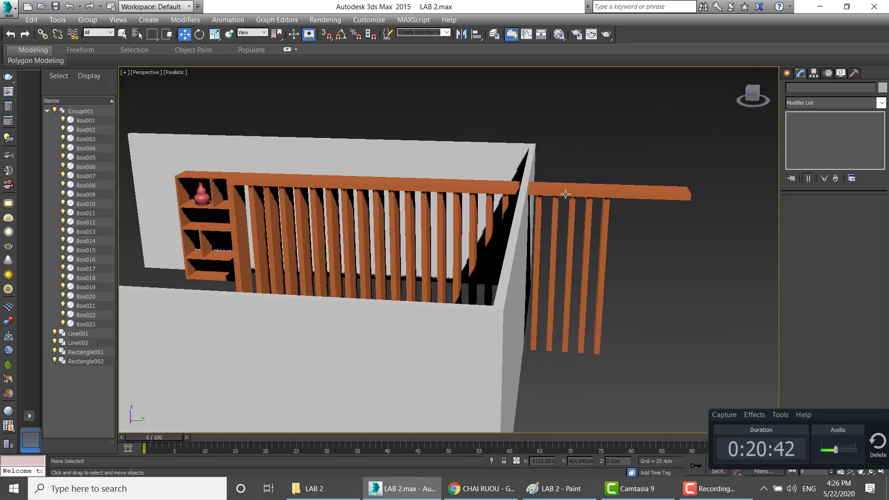
mouse_move(528, 169)
middle_mouse_down("alt")
mouse_move(575, 212)
mouse_move(557, 235)
middle_mouse_up("alt")
Step: Move Rectangle001's right-side vertices along Y, then return to the Extrude level
left_click(557, 236)
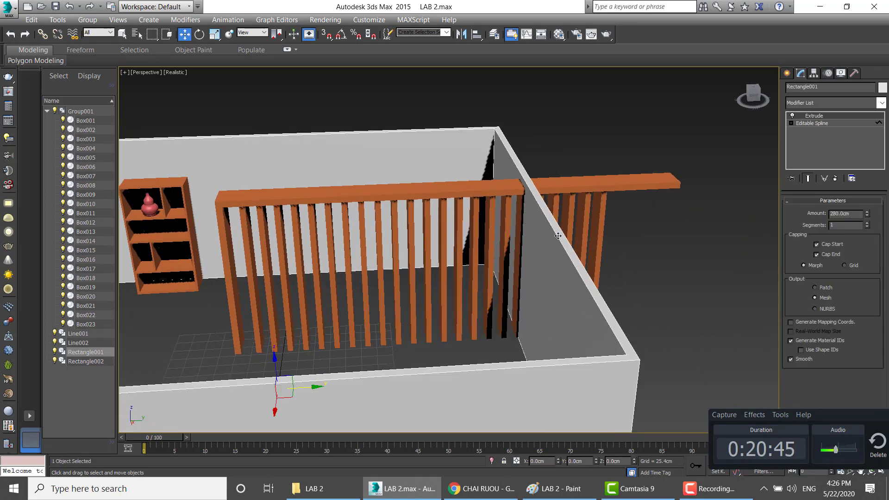
left_click(791, 123)
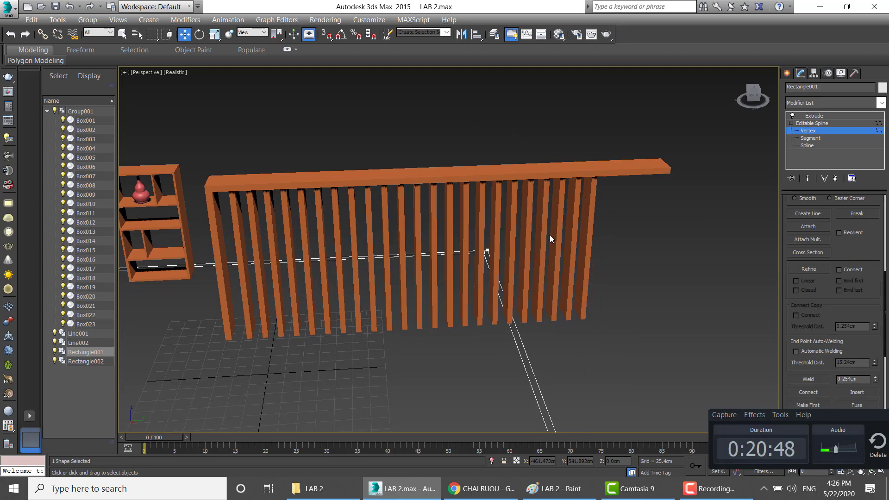
scroll(549, 234, "down", 5)
mouse_move(557, 277)
middle_mouse_down("alt")
mouse_move(545, 284)
mouse_move(510, 185)
middle_mouse_up("alt")
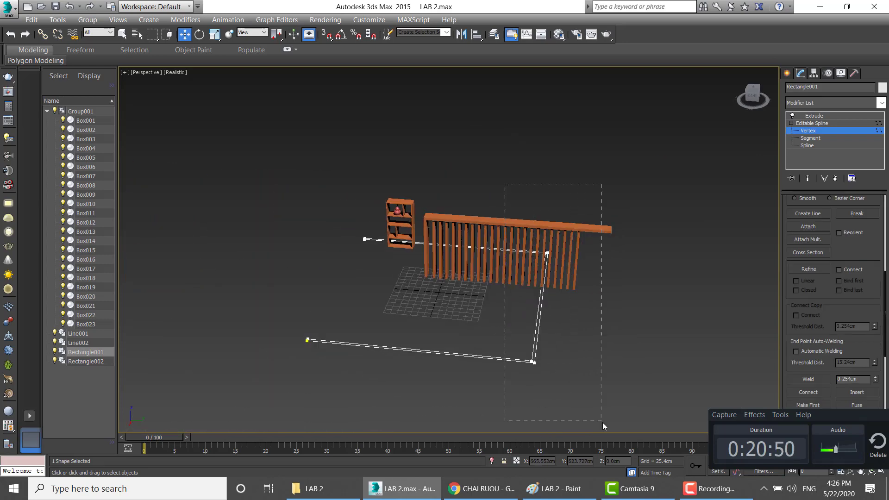
left_click_drag(602, 425, 602, 422)
left_click_drag(588, 364, 661, 370)
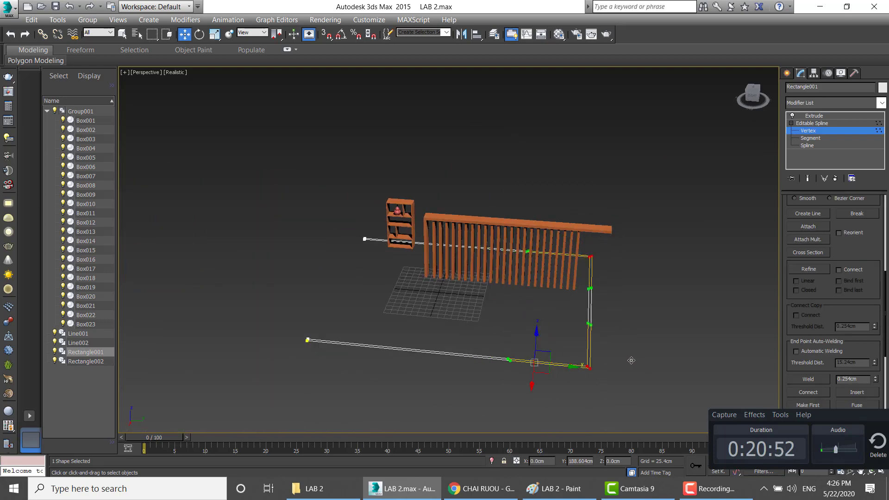
left_click(811, 117)
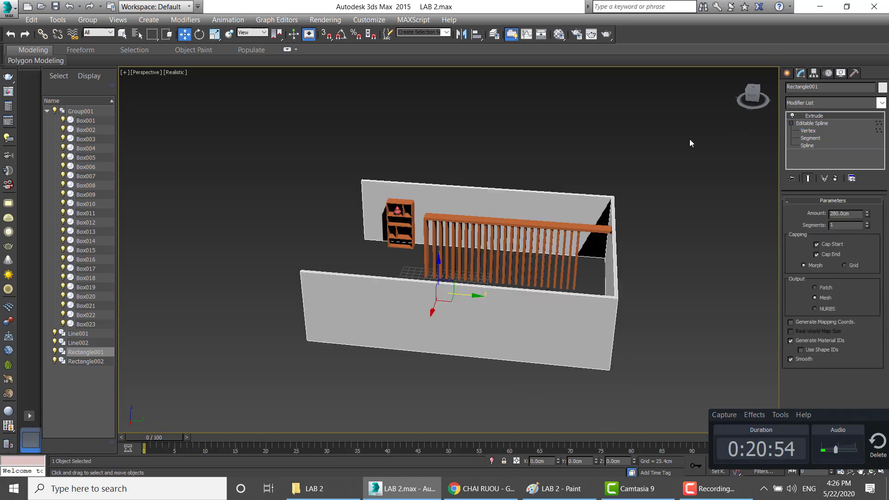
left_click(690, 140)
Step: Orbit and zoom to an oblique view of the bookshelf and partition
mouse_move(690, 141)
middle_mouse_down("alt")
mouse_move(669, 230)
mouse_move(501, 251)
mouse_move(482, 287)
mouse_move(448, 291)
mouse_move(605, 251)
mouse_move(565, 262)
middle_mouse_up("alt")
scroll(500, 251, "up", 2)
scroll(510, 269, "up", 5)
scroll(447, 291, "down", 5)
scroll(583, 262, "up", 2)
scroll(562, 252, "up", 2)
scroll(538, 250, "up", 2)
scroll(538, 250, "down", 5)
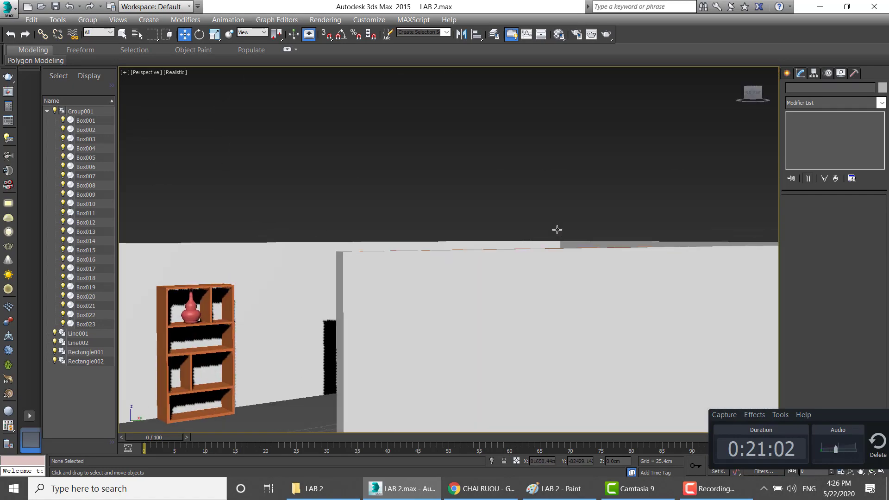
mouse_move(557, 230)
middle_mouse_down("alt")
mouse_move(675, 202)
mouse_move(585, 294)
mouse_move(554, 233)
middle_mouse_up("alt")
scroll(589, 310, "up", 2)
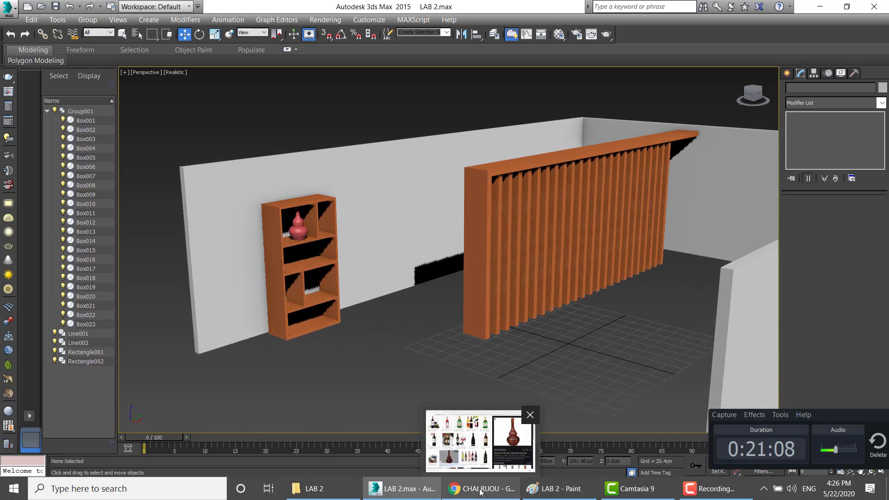
mouse_move(481, 488)
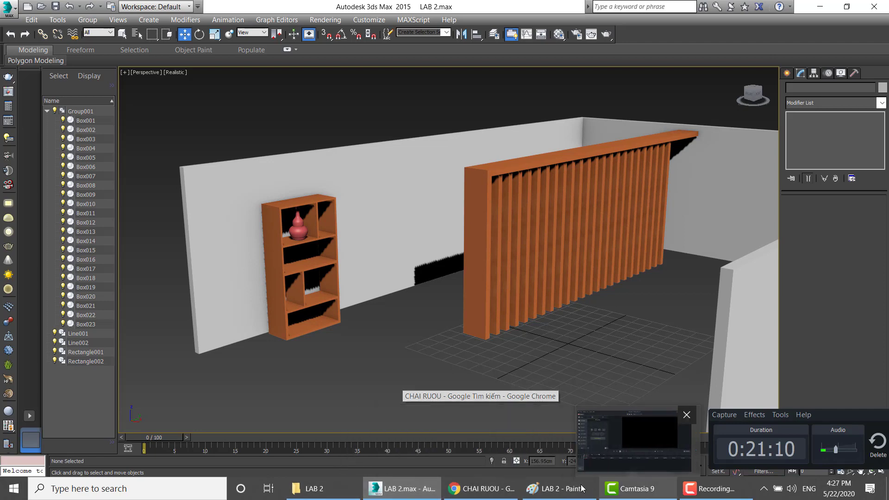
Step: Bring the LAB 2 living-room reference photo in Paint to the front
left_click(559, 489)
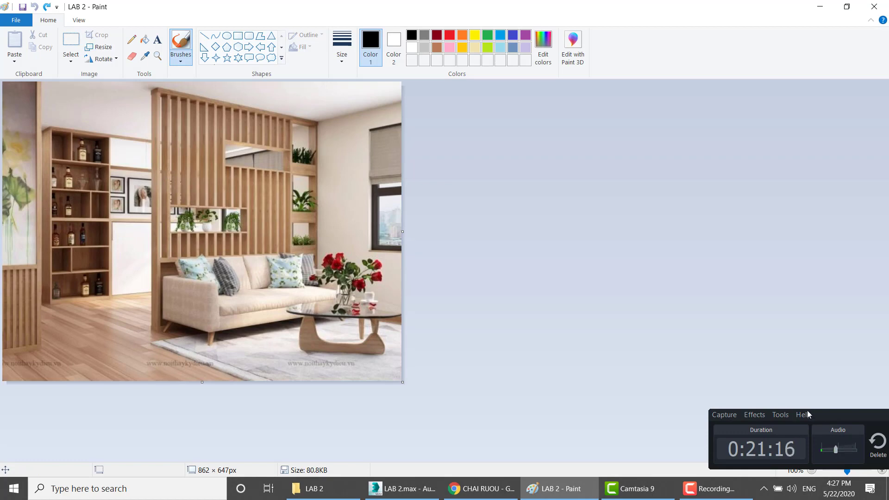
left_click(765, 414)
left_click(826, 400)
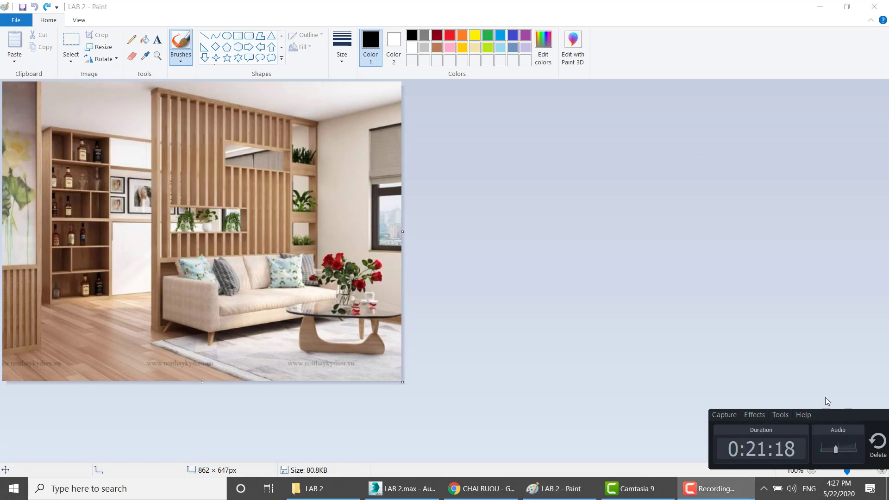